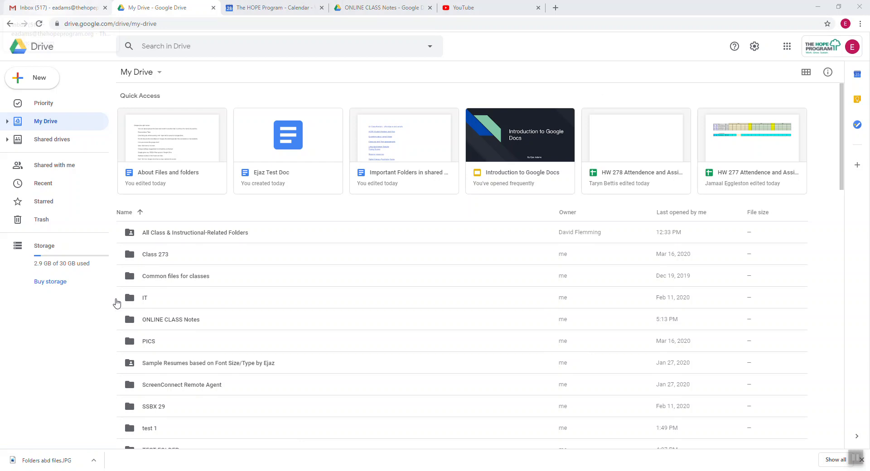
Look through the Documents folder in File Explorer, then minimize it.
left_click(200, 470)
left_click(380, 215)
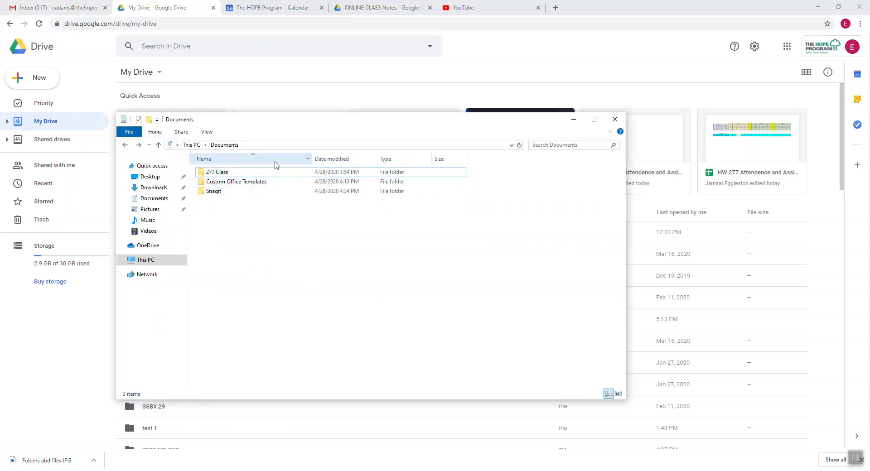
left_click(154, 197)
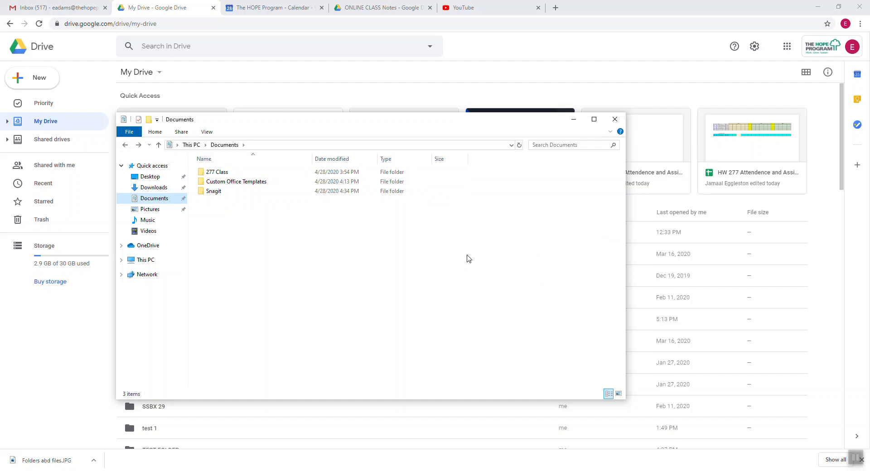
left_click(573, 123)
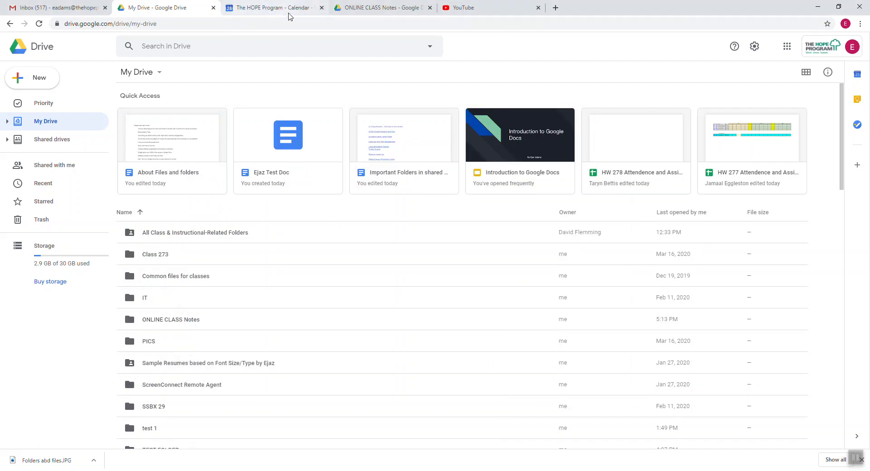
Close the HOPE Program calendar page and glance at the hidden tray icons.
left_click(320, 8)
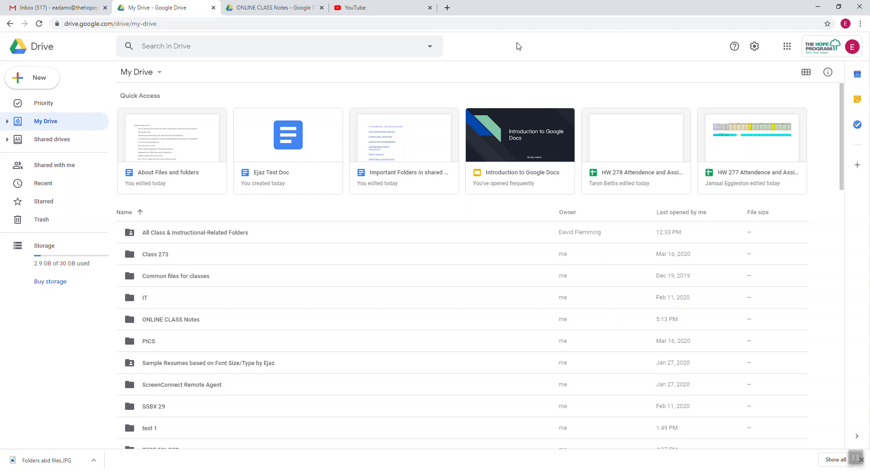
left_click(779, 470)
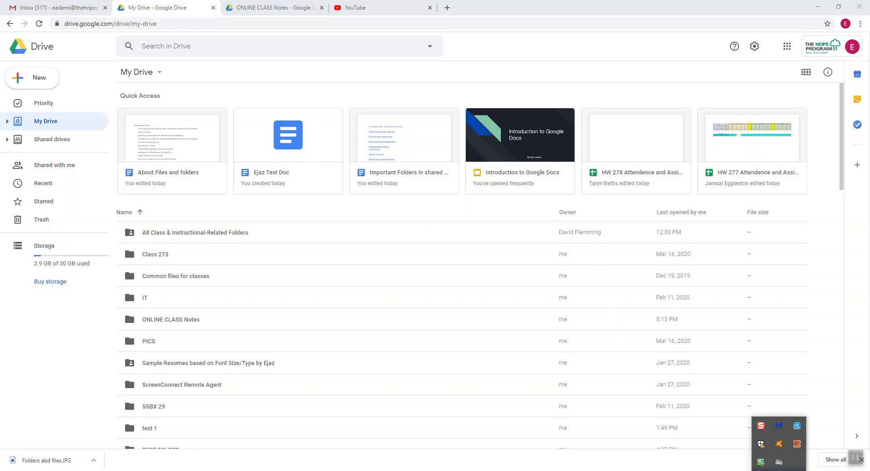
left_click(779, 470)
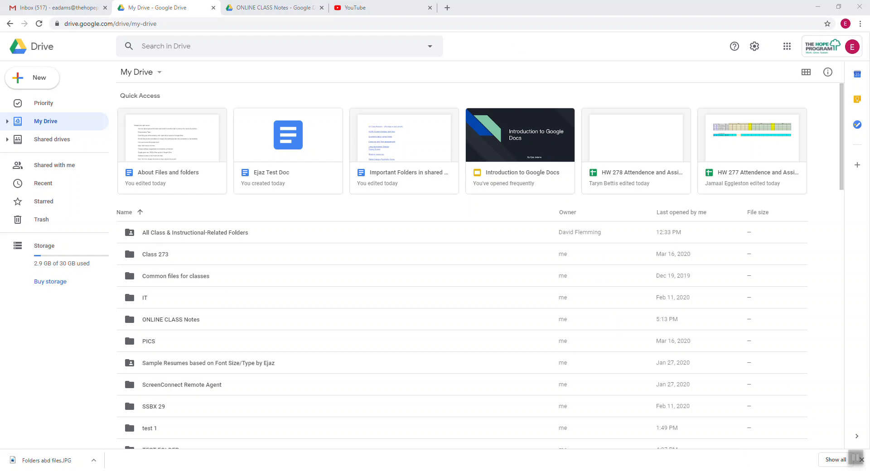
Dismiss YouTube's notification request and open a new browser window with Ctrl+N.
left_click(354, 12)
scroll(386, 316, "down", 5)
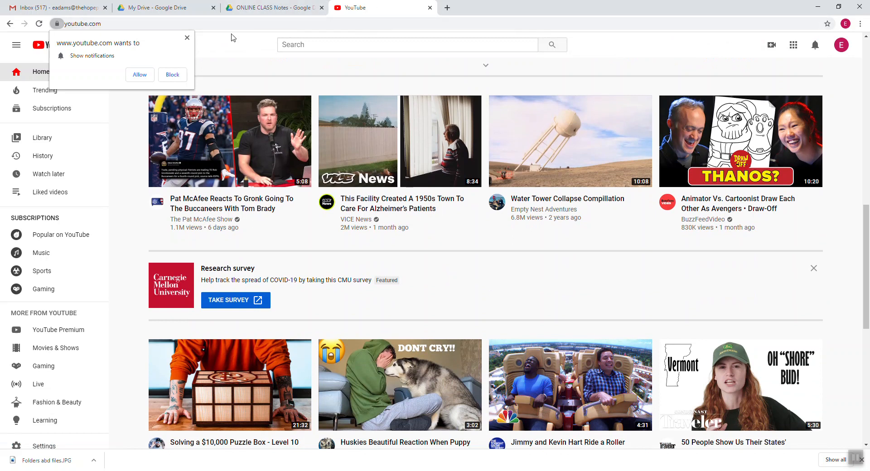
left_click(186, 37)
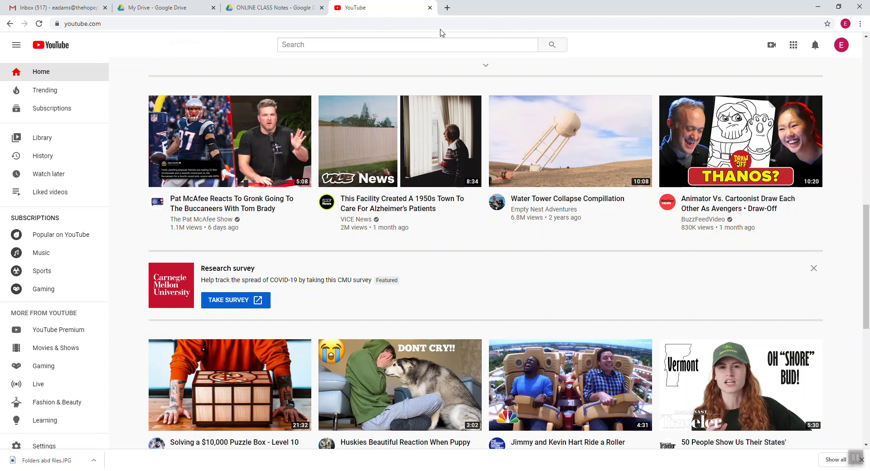
key("ctrl+n")
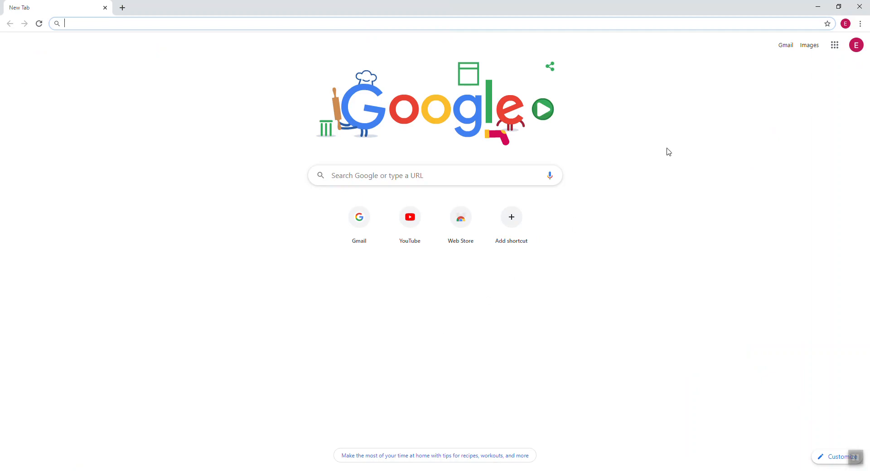
Play the Mozart study-music video in the new window muted, pause it at 0:08, then return.
left_click(411, 224)
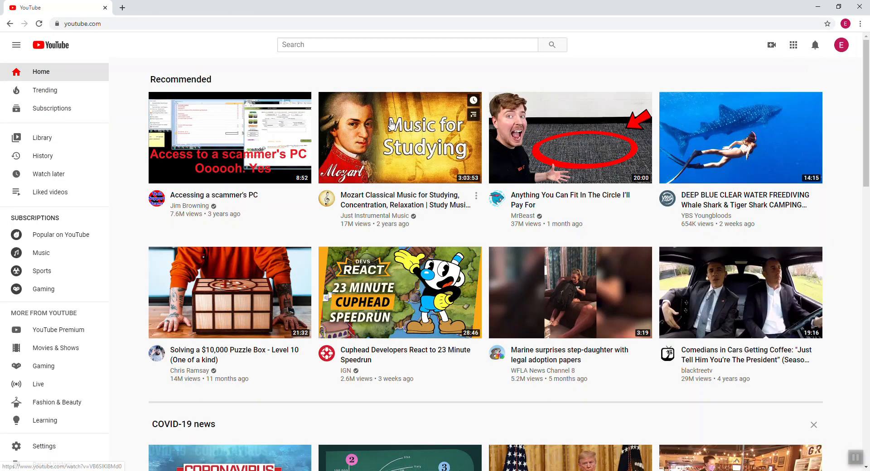
left_click(399, 135)
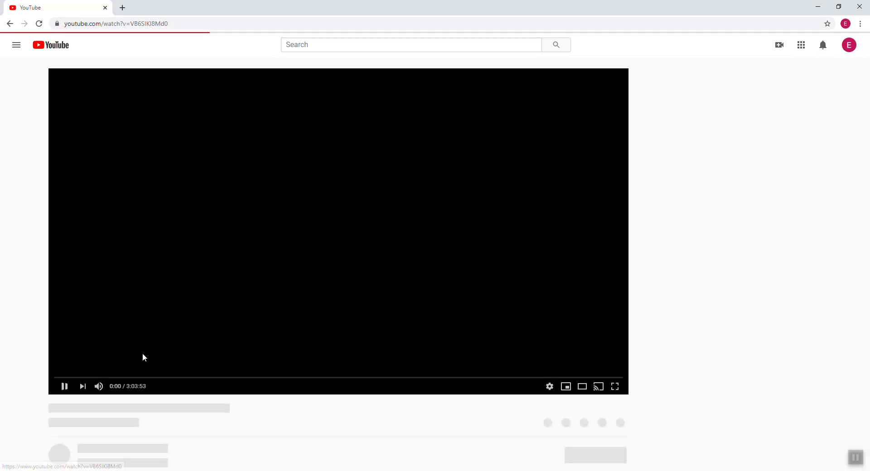
left_click(97, 387)
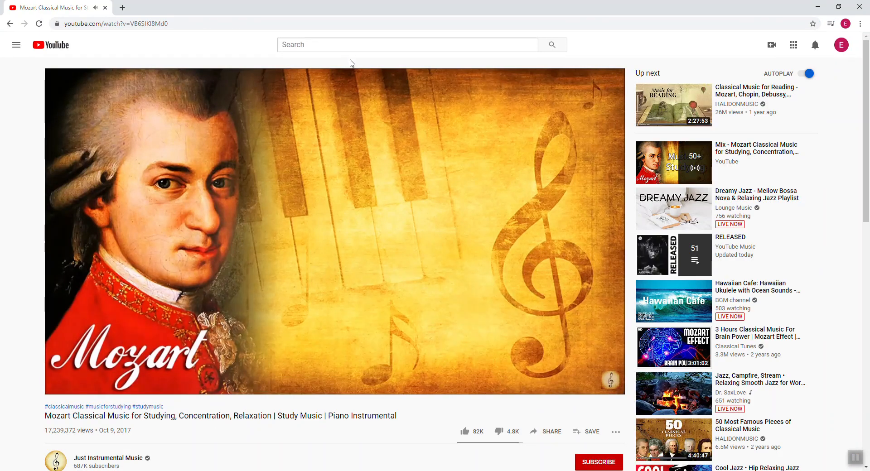
mouse_move(305, 335)
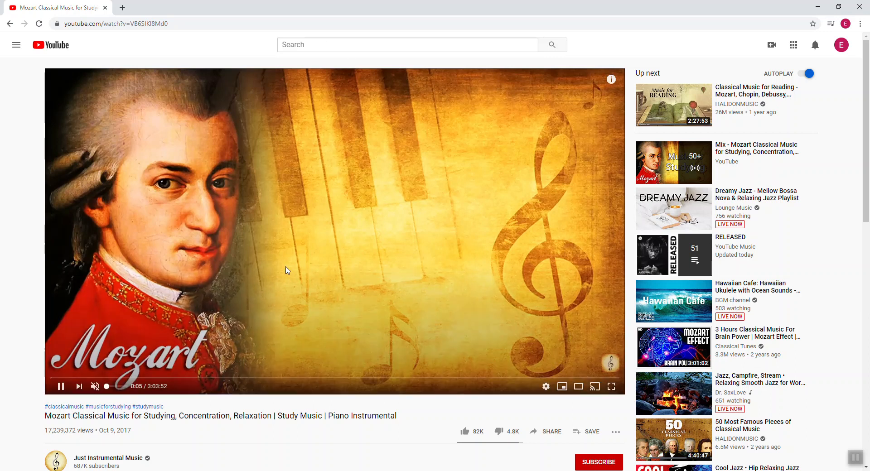
left_click(61, 386)
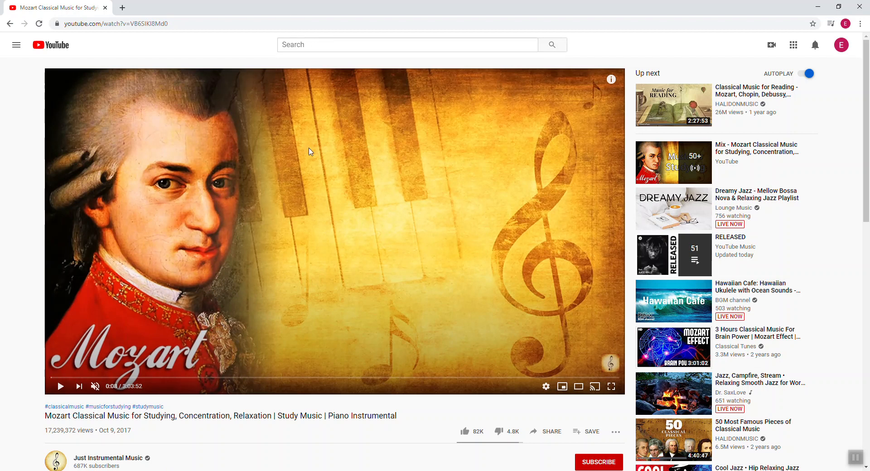
key("alt+Tab")
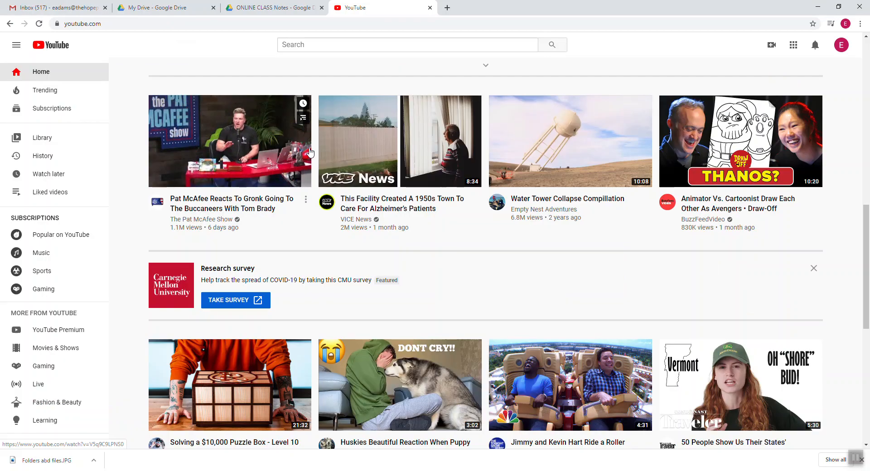
Show My Drive in the original window, then bring up and pause the Mozart video window.
left_click(158, 10)
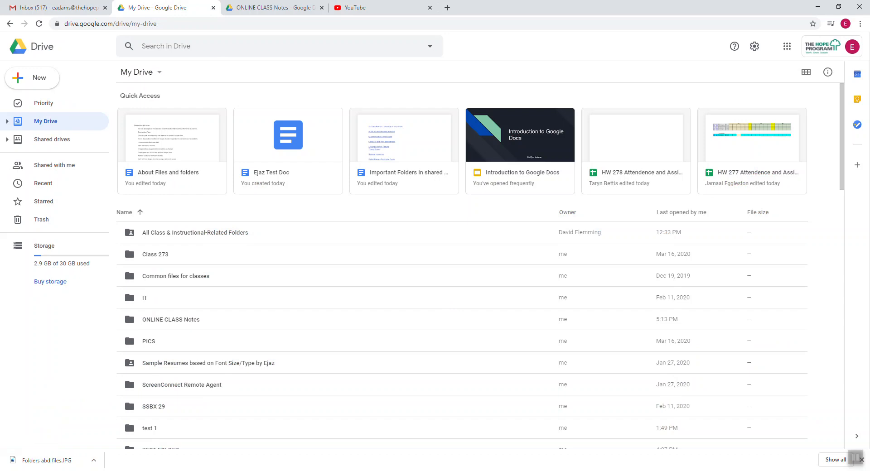
mouse_move(278, 437)
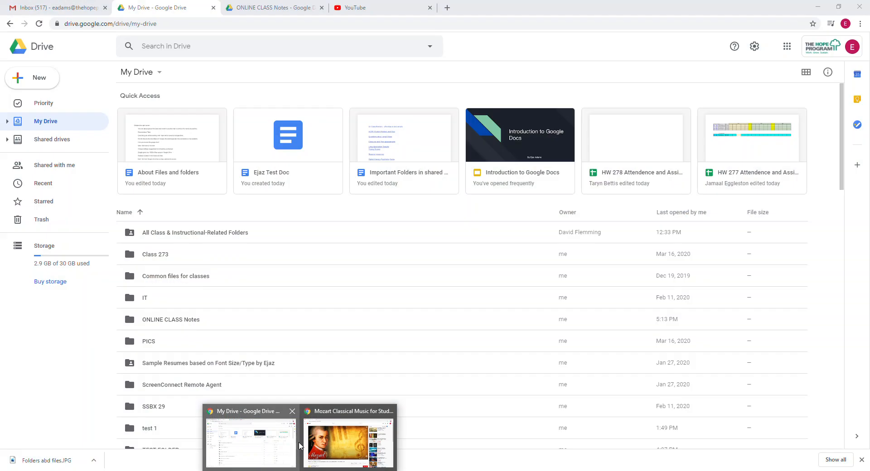
mouse_move(308, 442)
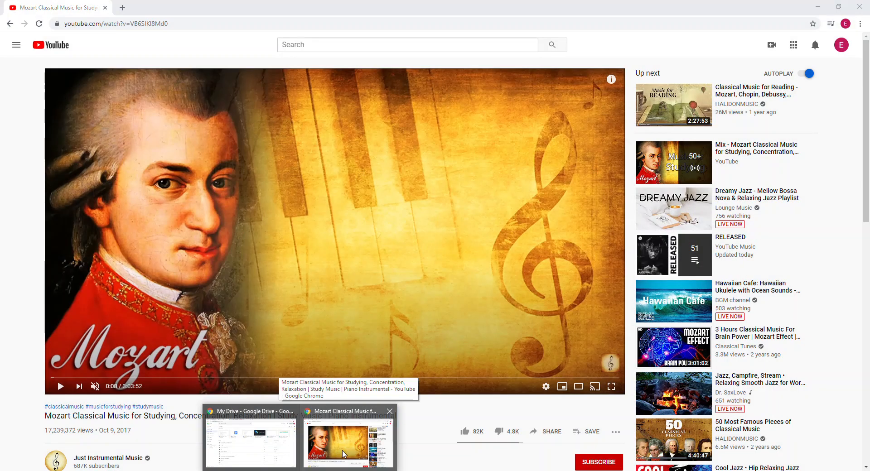
left_click(344, 451)
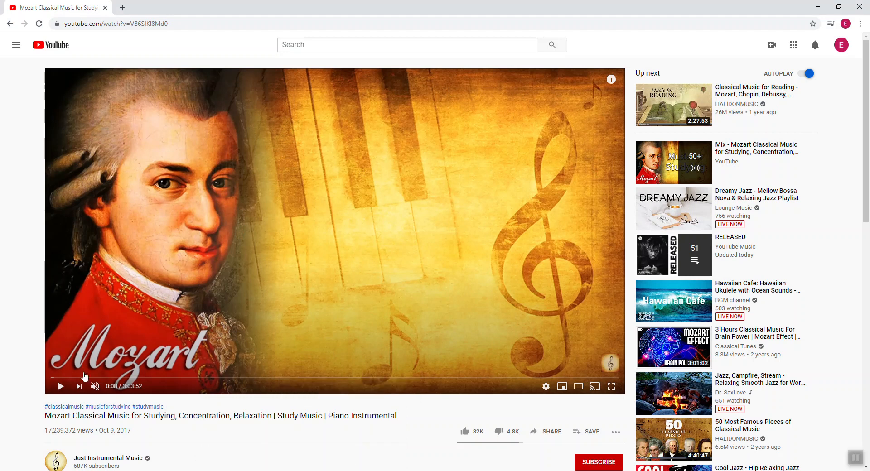
left_click(61, 387)
Return to Drive, then restore the Mozart video window down from full screen.
mouse_move(300, 469)
left_click(266, 455)
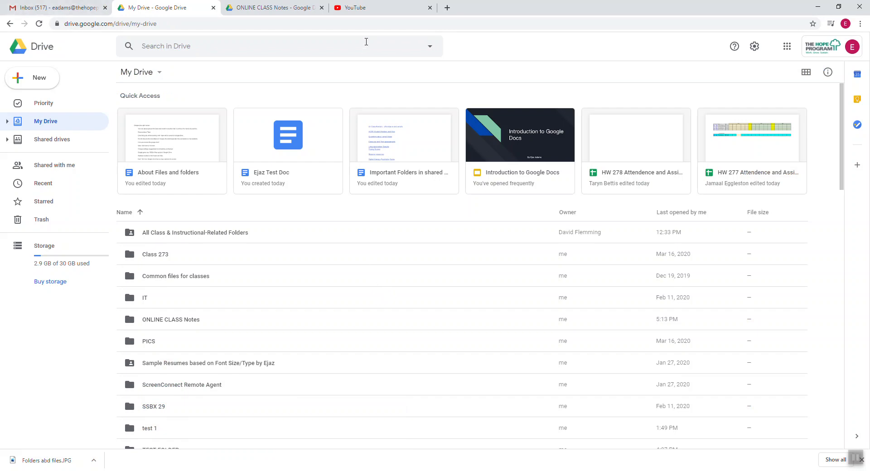
mouse_move(299, 470)
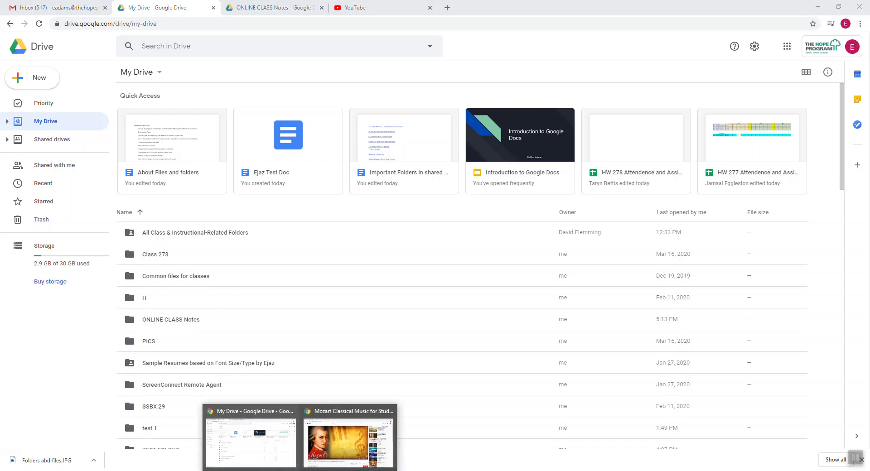
left_click(839, 6)
Drag the Mozart video window to the screen's right side and bring My Drive forward.
left_click_drag(268, 18, 698, 10)
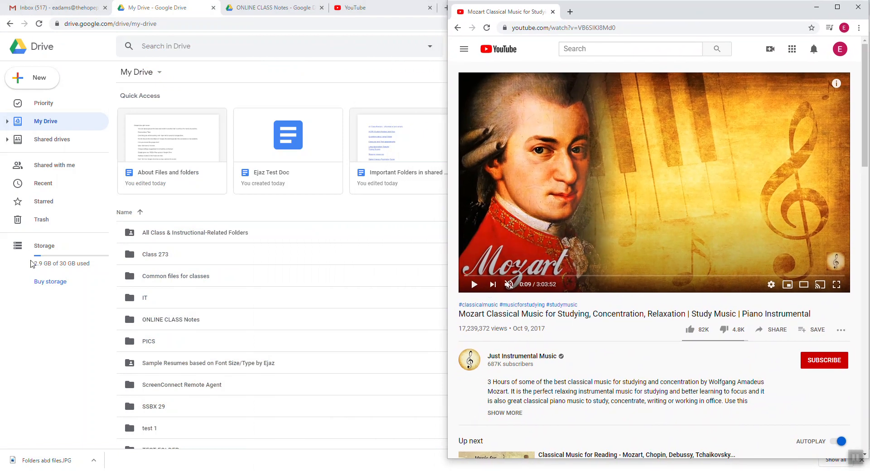
left_click(40, 316)
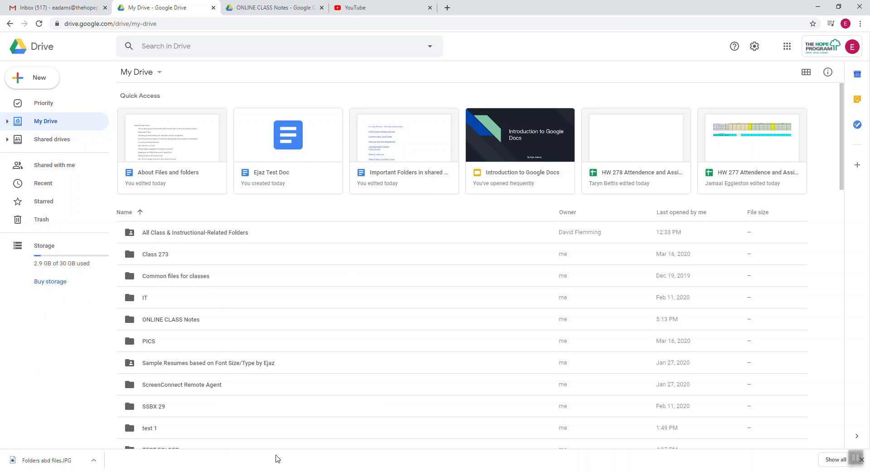
Close the My Drive and ONLINE CLASS Notes tabs and show the Gmail inbox.
left_click(779, 470)
left_click(778, 470)
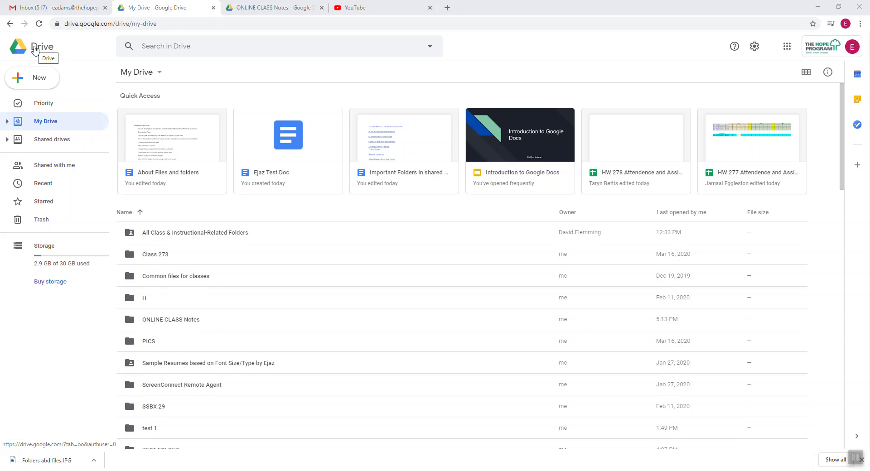
left_click(213, 8)
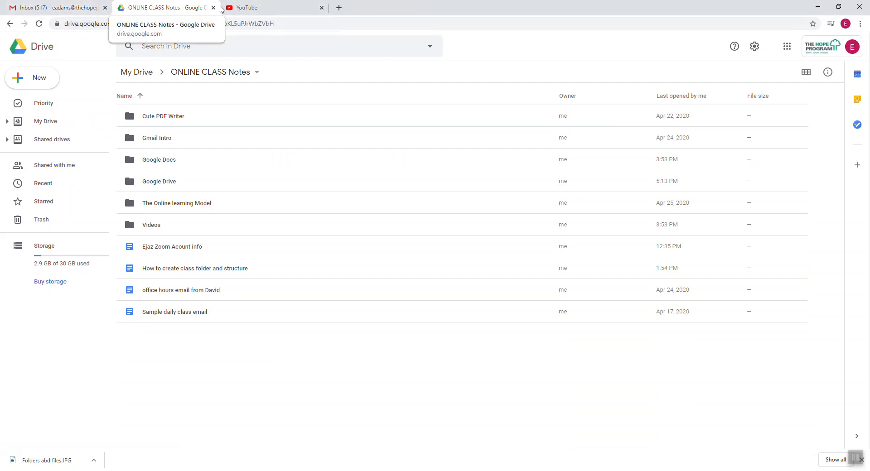
left_click(247, 7)
left_click(53, 8)
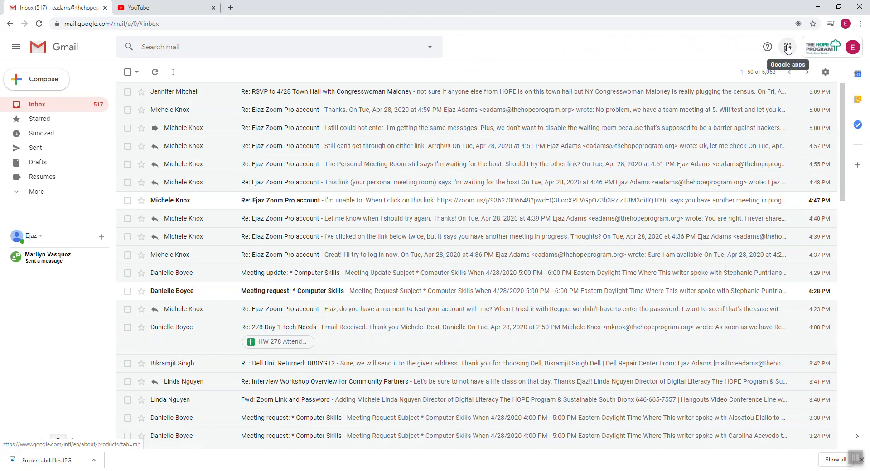
Put Drive beside Gmail and Calendar at the second row's start in Google apps, then open Drive.
left_click(788, 47)
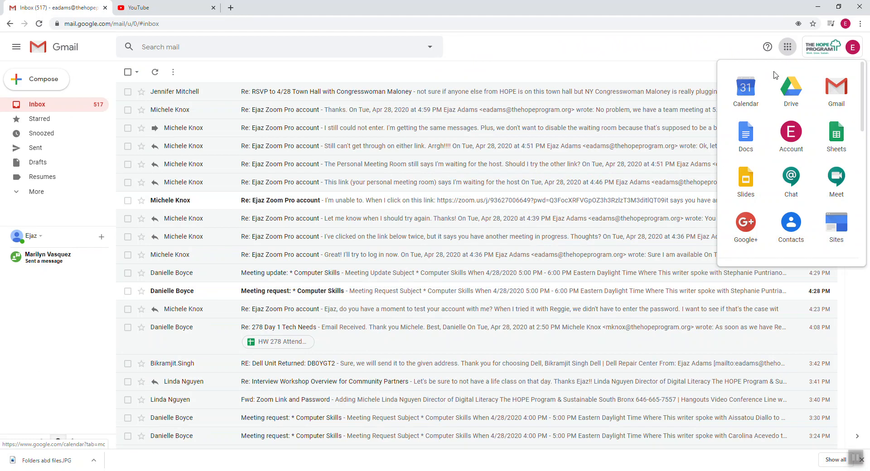
scroll(831, 163, "down", 10)
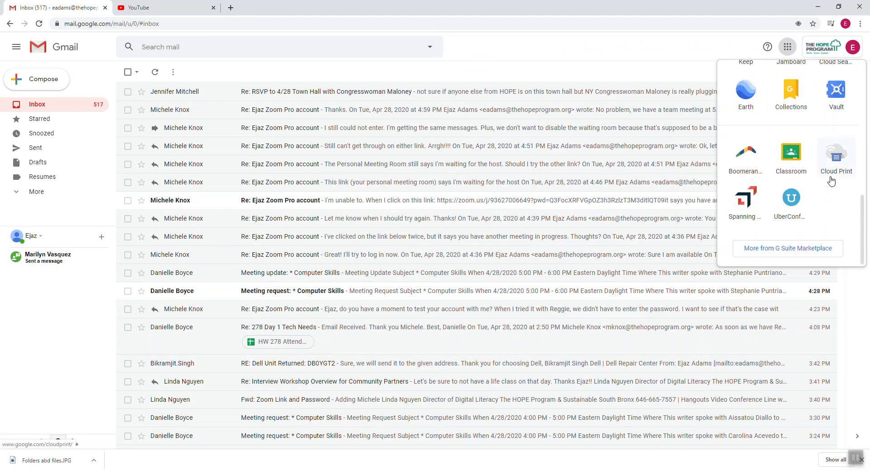
scroll(831, 182, "up", 10)
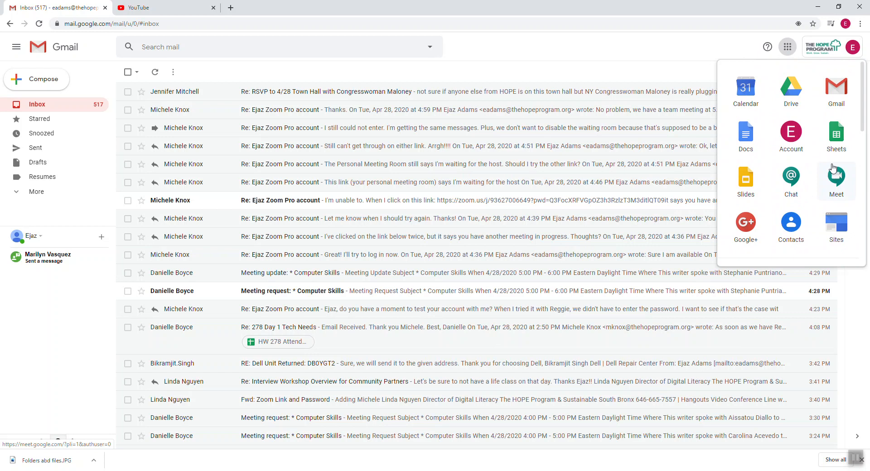
left_click_drag(799, 89, 790, 184)
left_click_drag(746, 99, 794, 223)
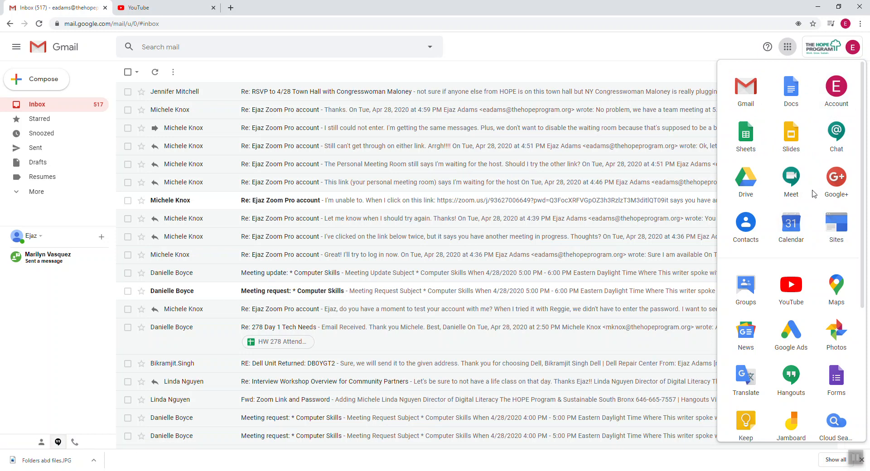
left_click_drag(743, 188, 790, 90)
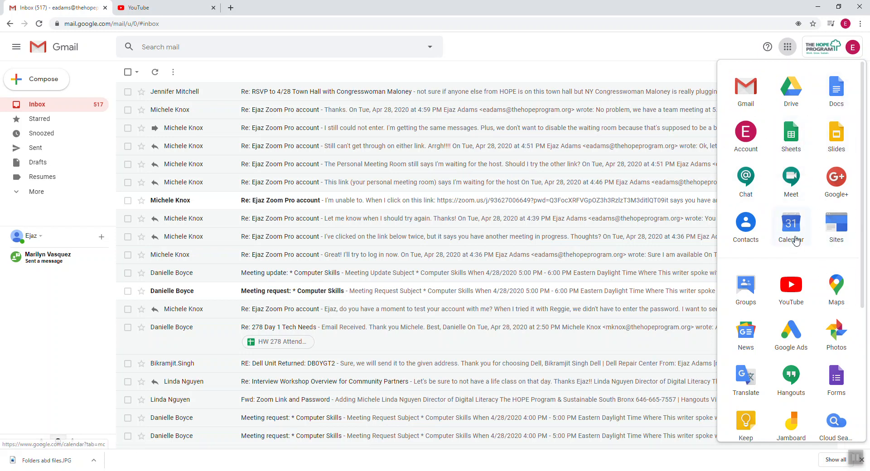
left_click_drag(792, 233, 746, 136)
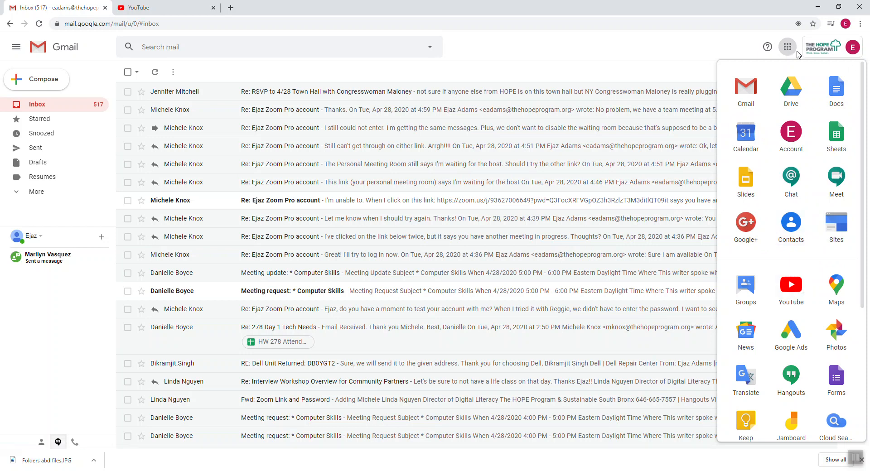
left_click(791, 93)
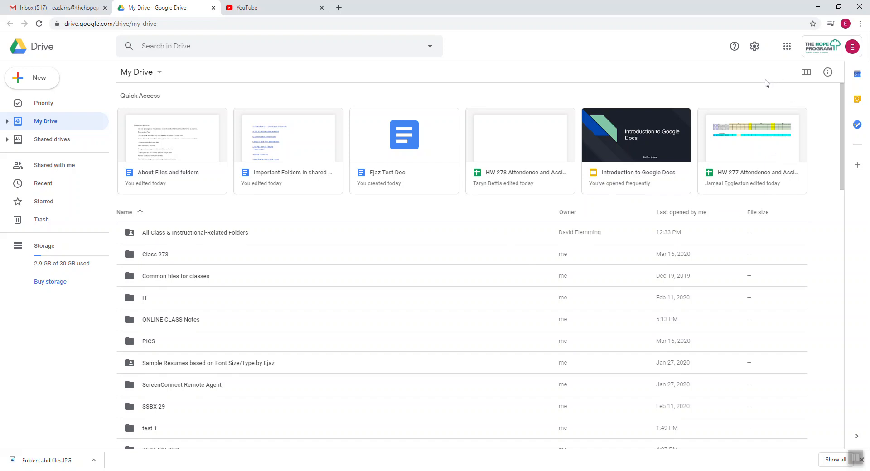
Open the gear menu at the top right of My Drive.
left_click(755, 46)
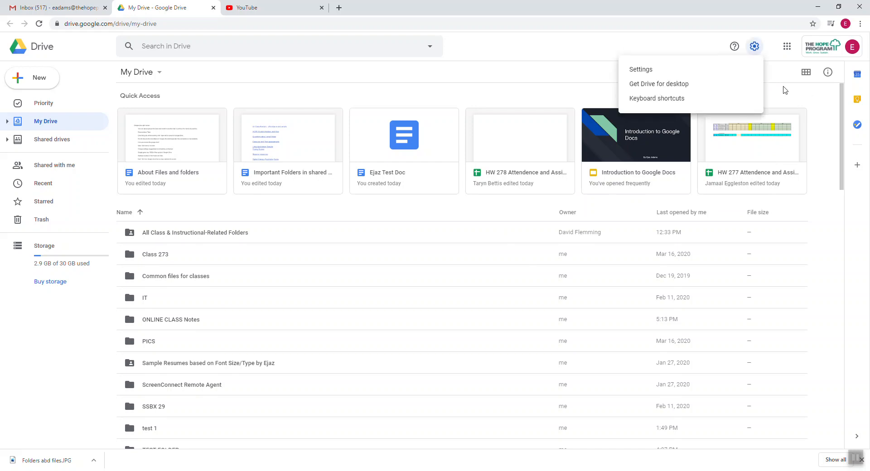
Uncheck 'Make relevant files handy' and 'Surface important people' in Drive settings, then click Done.
left_click(651, 71)
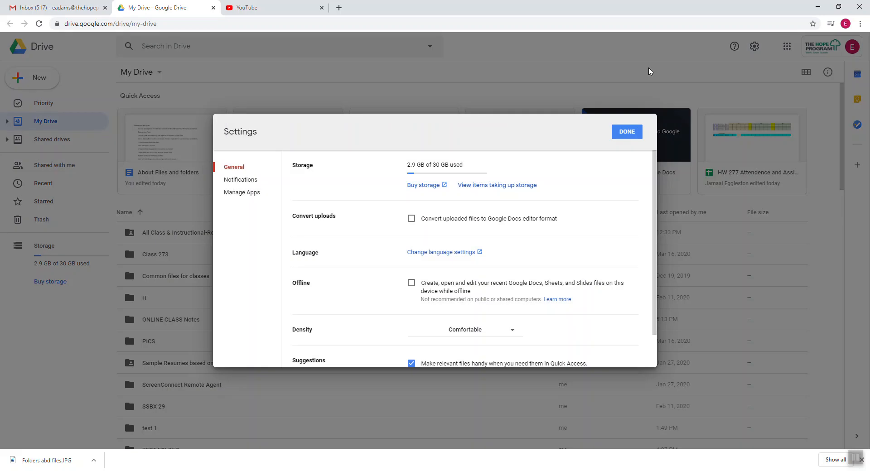
scroll(379, 277, "down", 1)
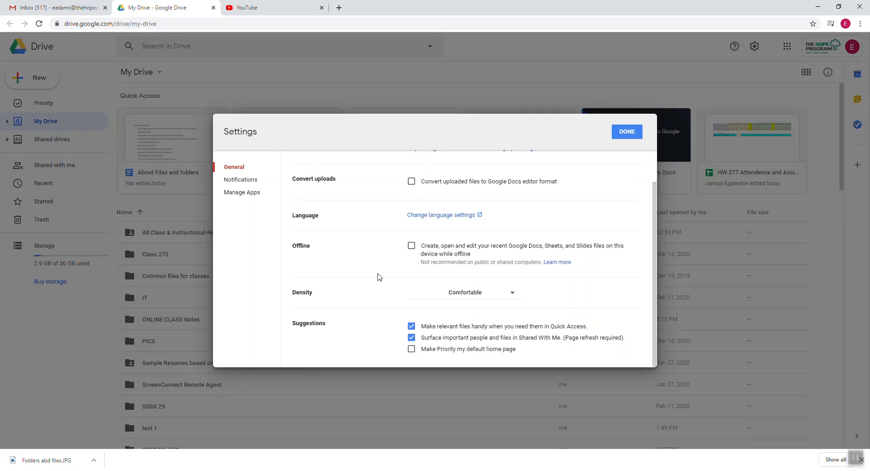
left_click(411, 326)
left_click(412, 338)
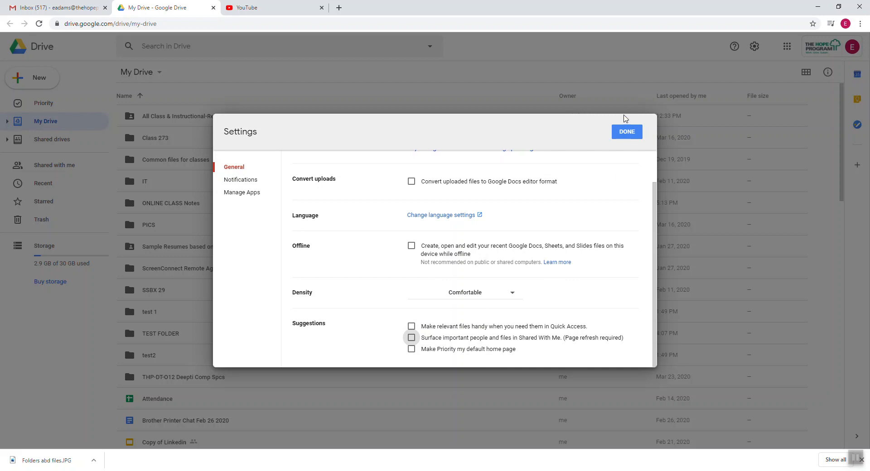
left_click(627, 132)
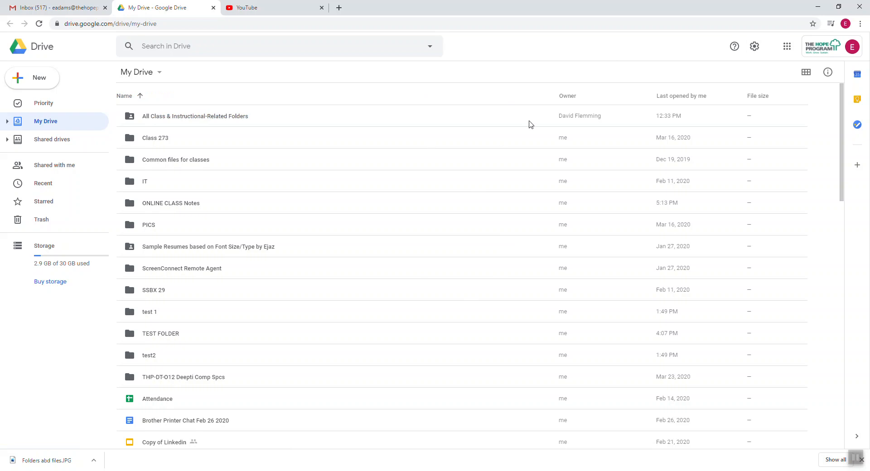
scroll(177, 227, "down", 3)
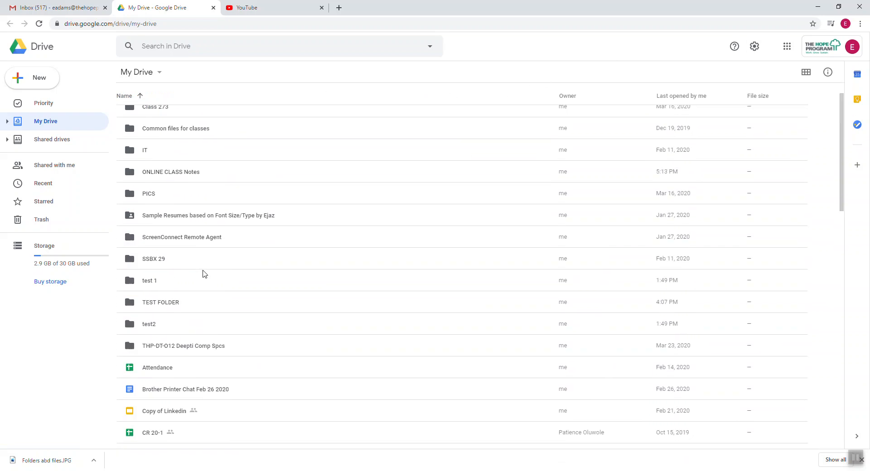
scroll(204, 273, "up", 3)
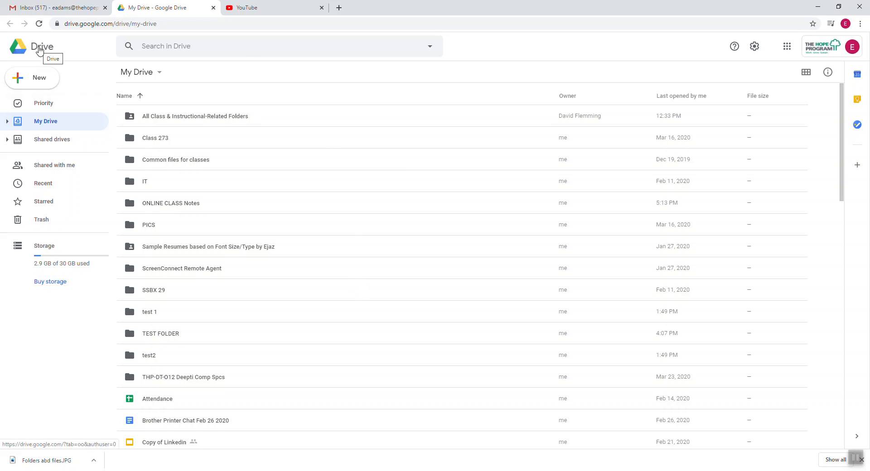
left_click(213, 7)
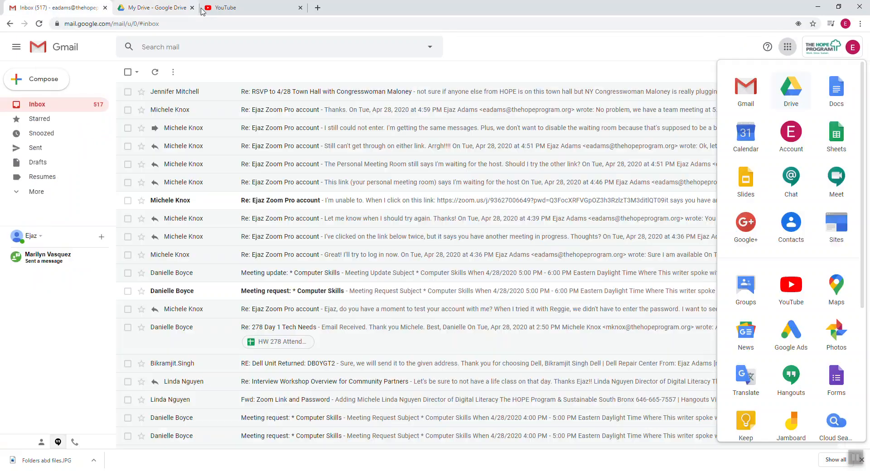
left_click(790, 46)
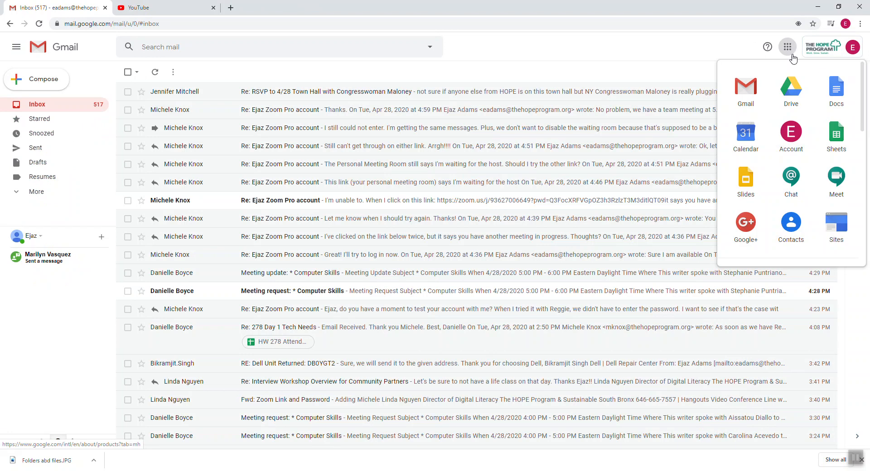
left_click(792, 90)
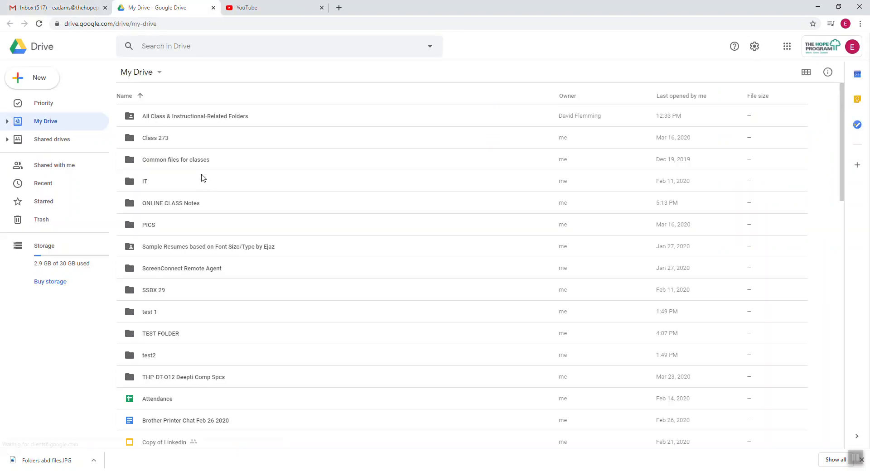
left_click(45, 121)
scroll(315, 245, "down", 8)
scroll(316, 249, "up", 5)
scroll(315, 248, "down", 14)
scroll(317, 270, "up", 20)
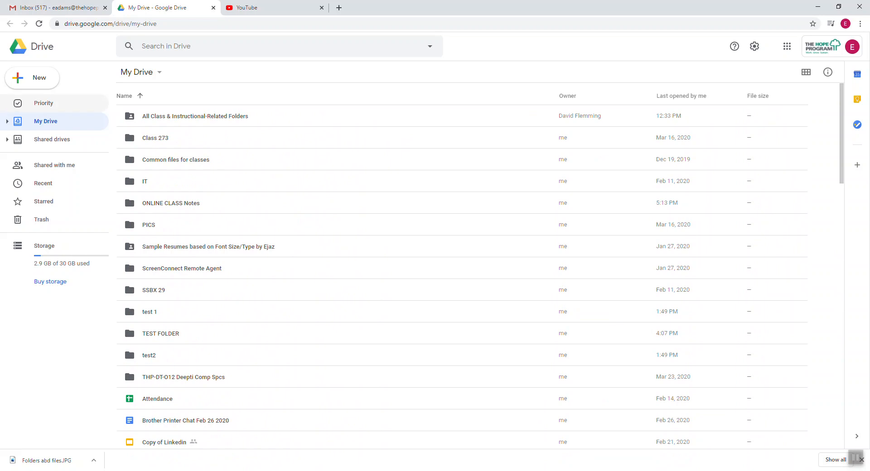
Open Shared with me and scroll through the shared files grouped by date.
left_click(54, 167)
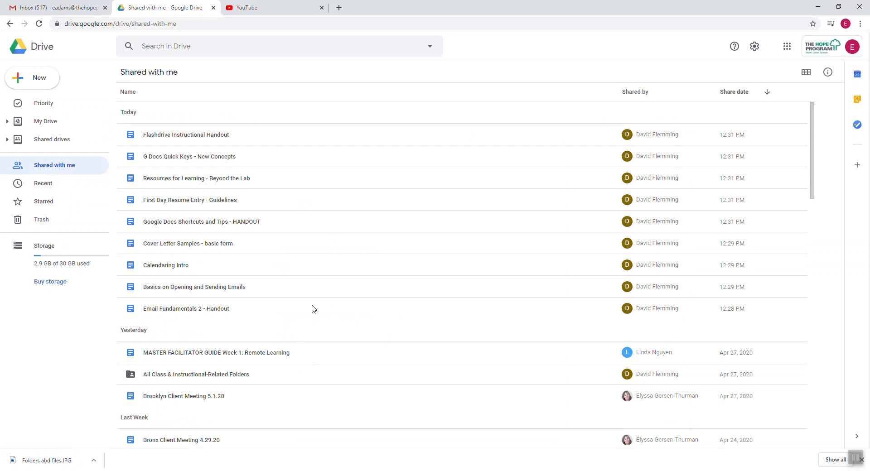
scroll(313, 308, "down", 2)
scroll(314, 309, "down", 3)
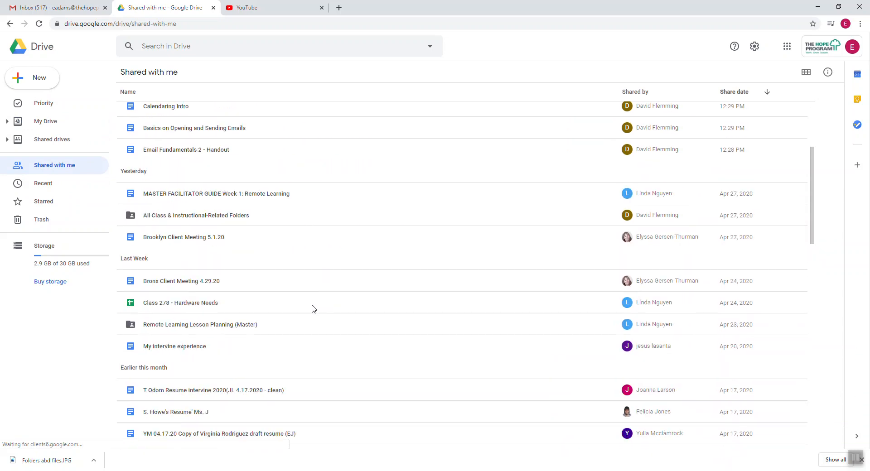
scroll(316, 313, "down", 5)
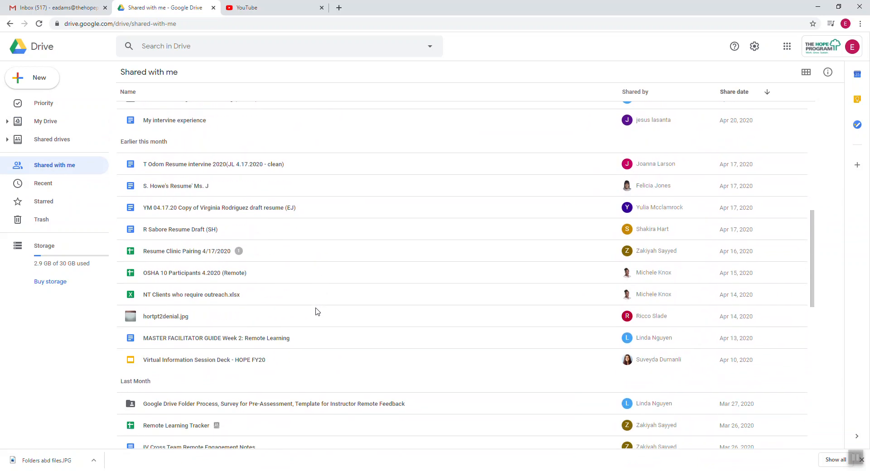
scroll(317, 312, "down", 1)
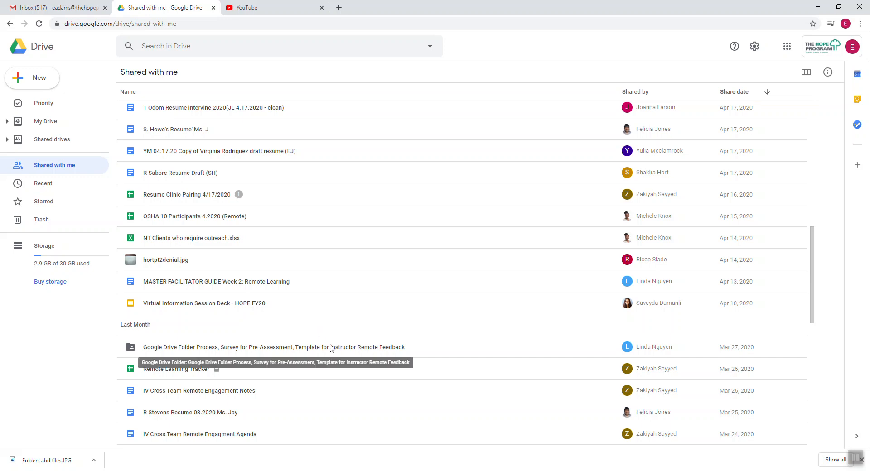
Briefly view the Documents folder in File Explorer, minimize it, and scroll back up.
left_click(268, 470)
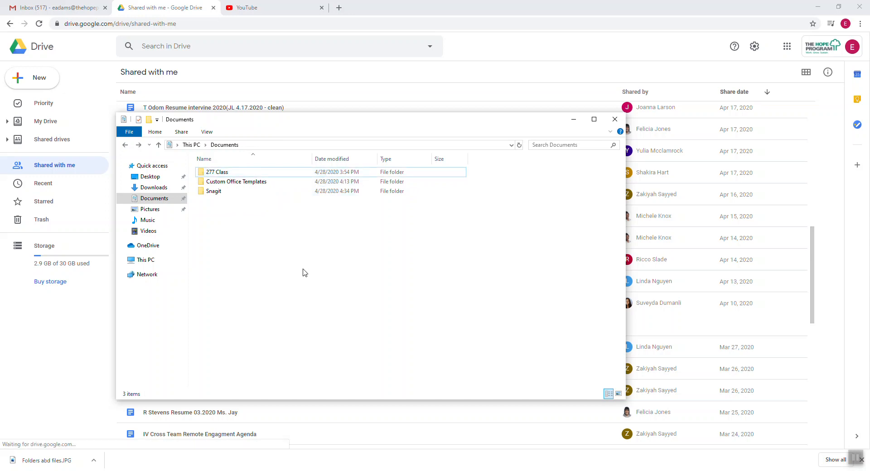
left_click(572, 121)
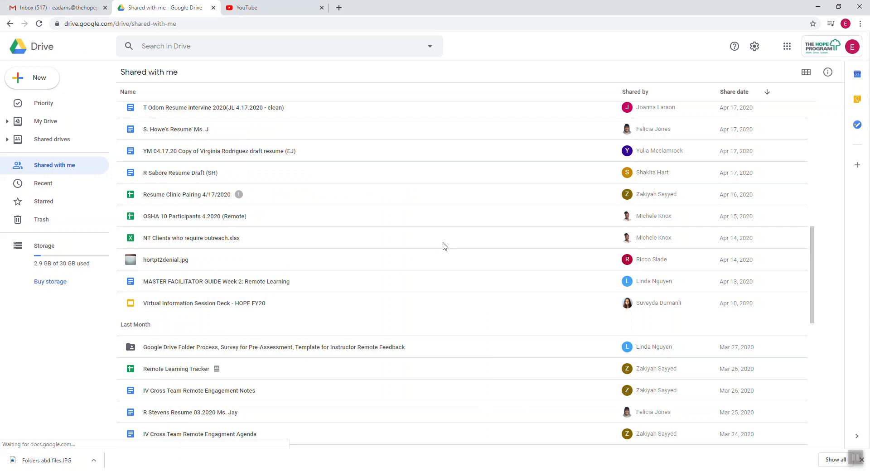
scroll(472, 322, "up", 4)
scroll(471, 323, "up", 6)
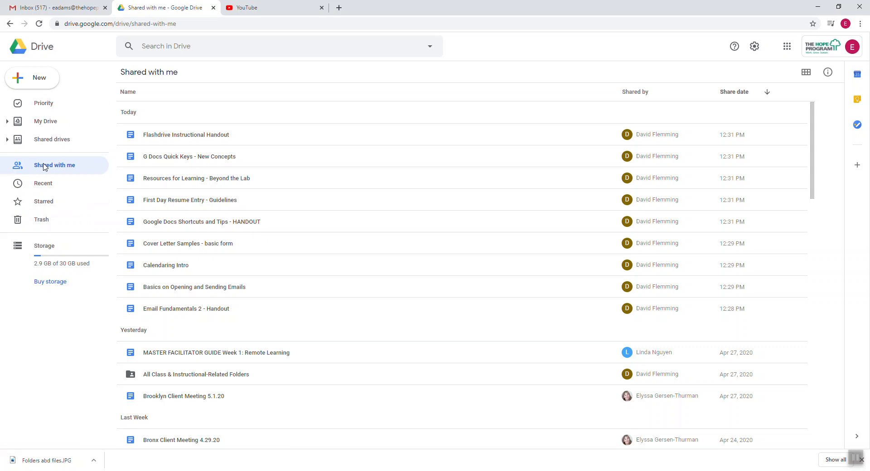
left_click(213, 8)
left_click(788, 47)
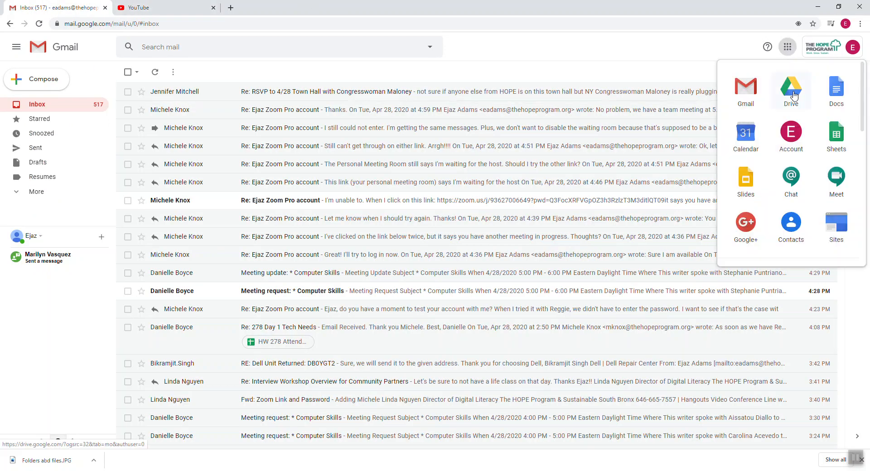
left_click(791, 86)
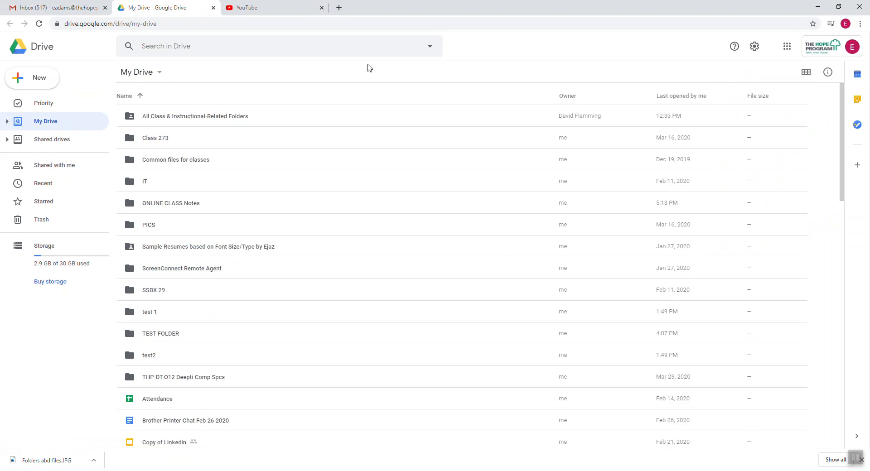
left_click(59, 168)
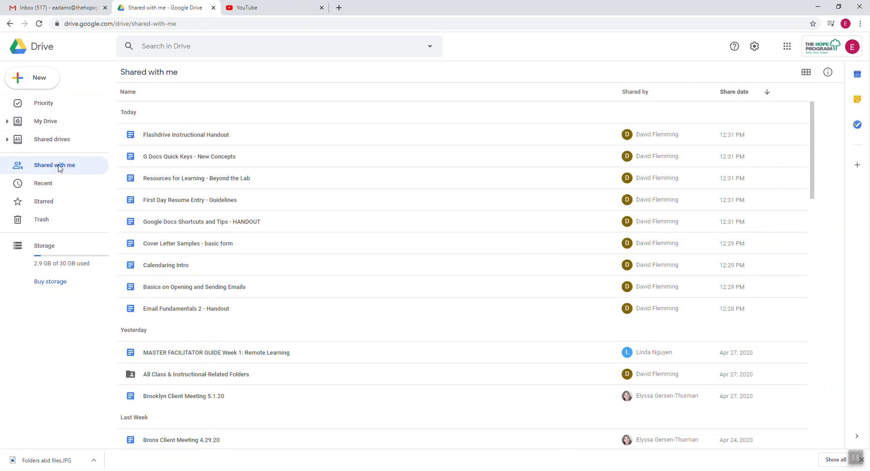
left_click(57, 7)
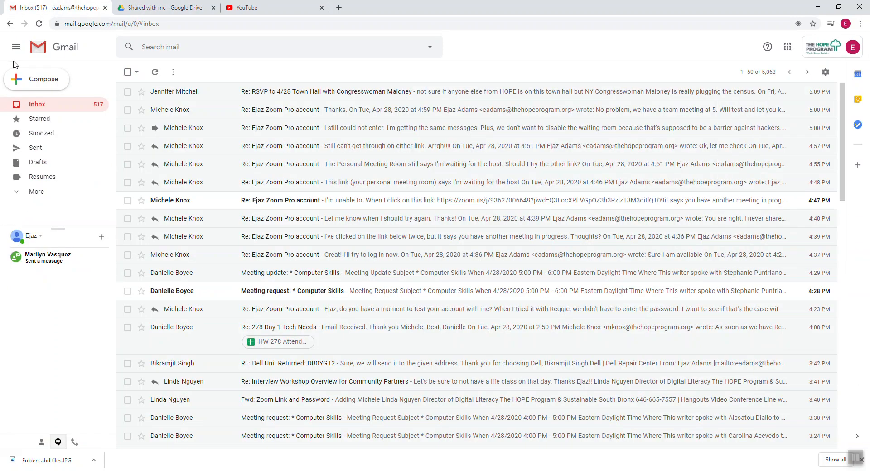
left_click(174, 8)
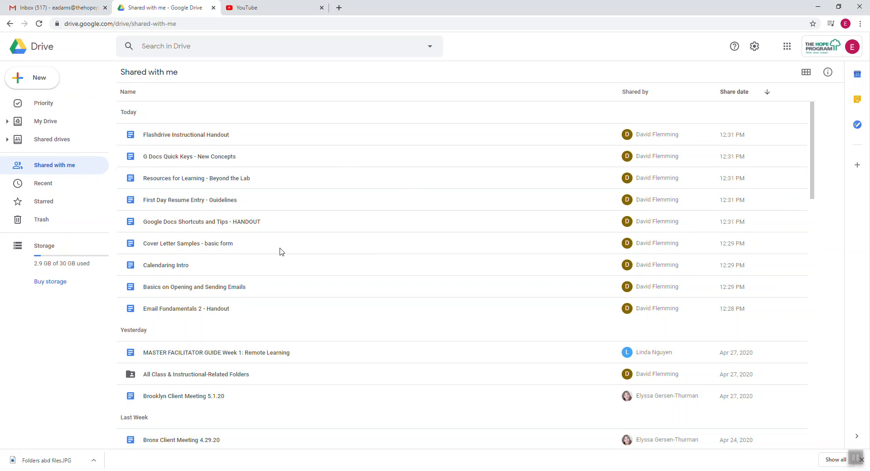
scroll(297, 316, "down", 5)
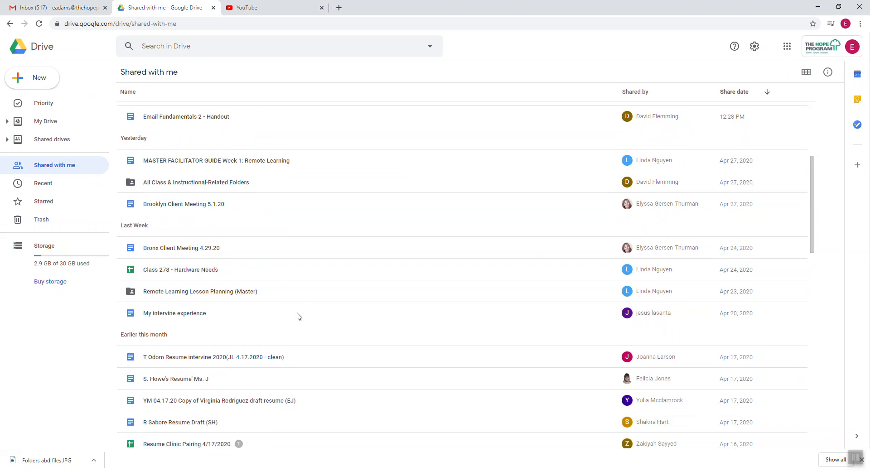
scroll(297, 316, "up", 5)
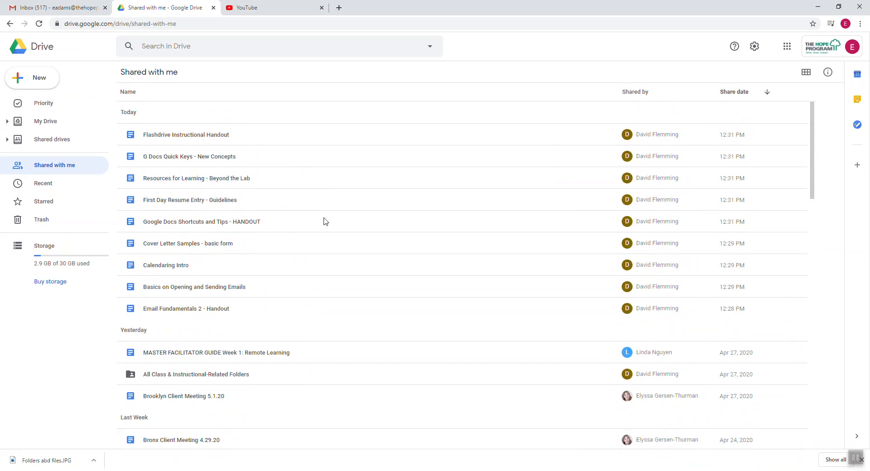
Add a new folder titled 'TEST FOLDER' to My Drive using New > Folder.
left_click(39, 80)
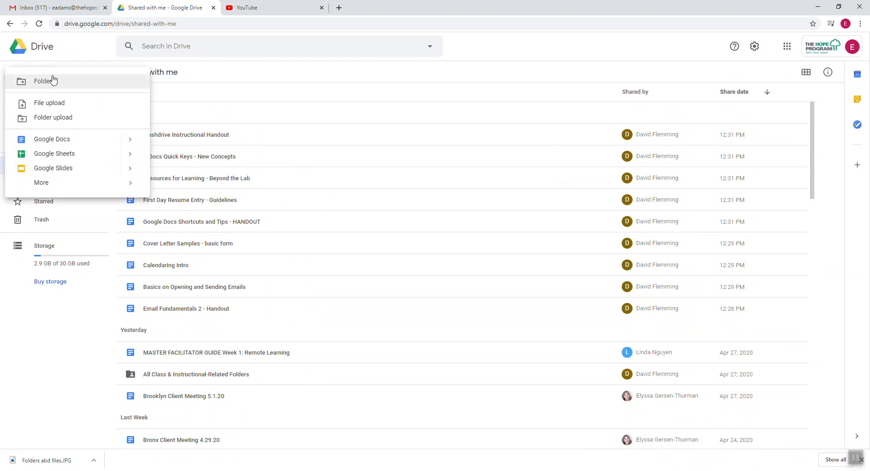
left_click(47, 82)
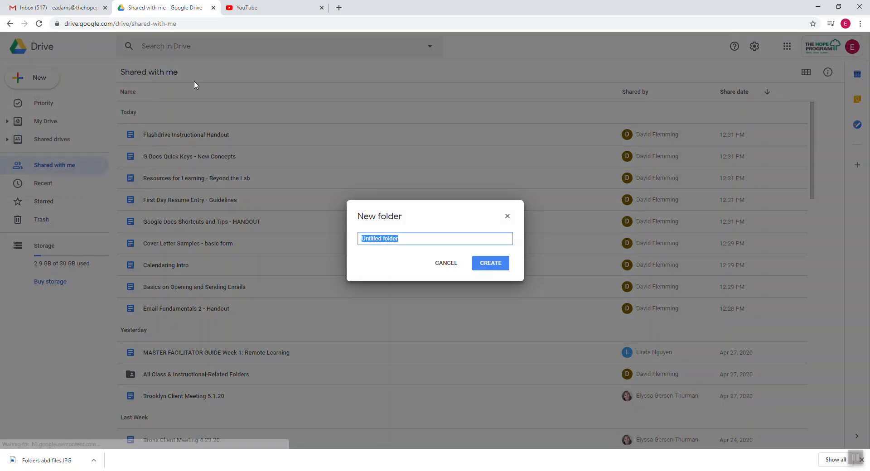
type("TEST FOLDER")
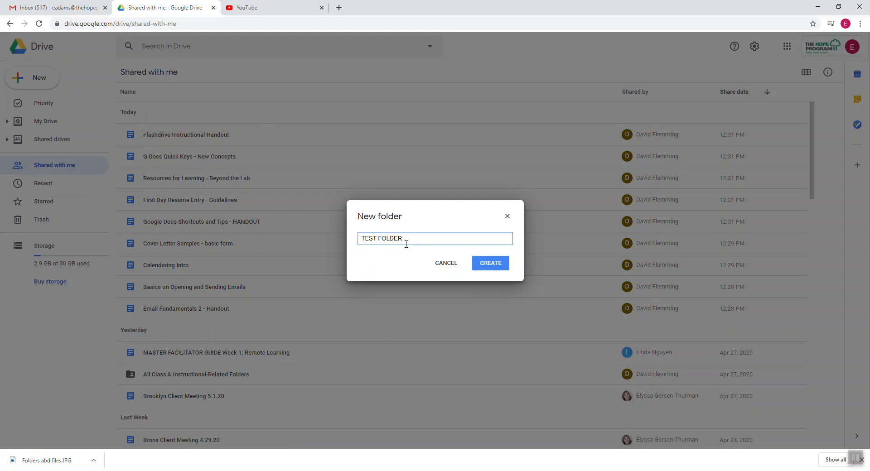
left_click(480, 265)
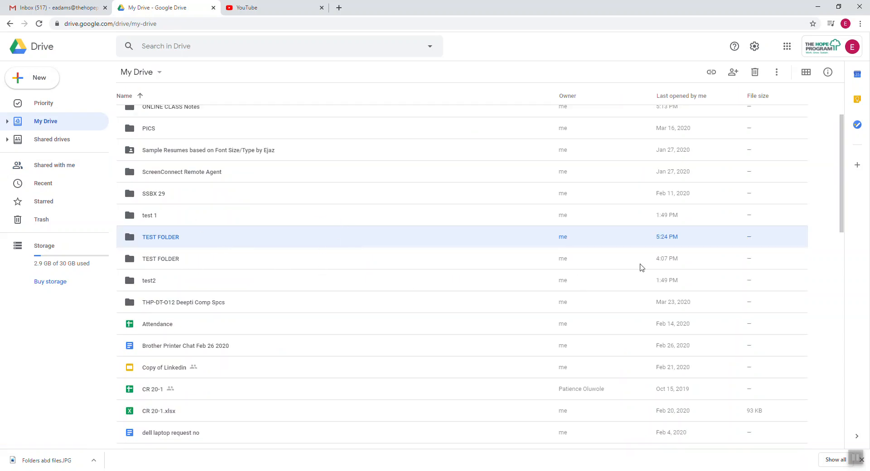
Remove the older 4:07 PM TEST FOLDER, move the new one onto My Drive, and reload My Drive.
right_click(252, 262)
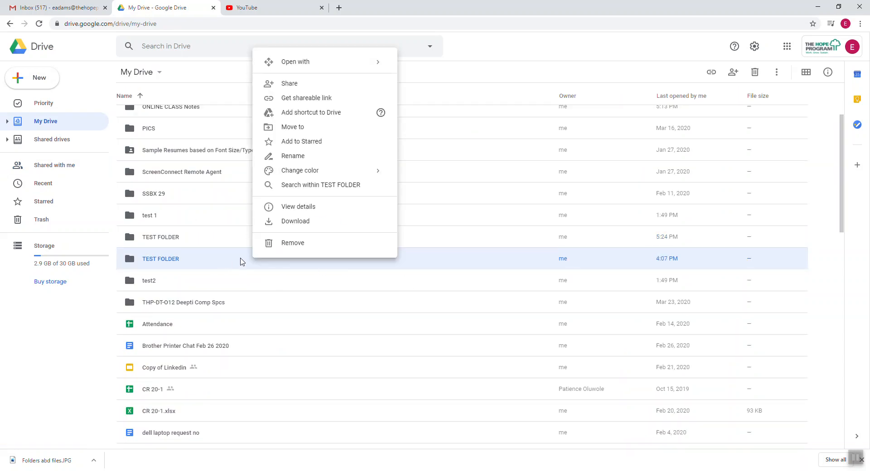
left_click(290, 245)
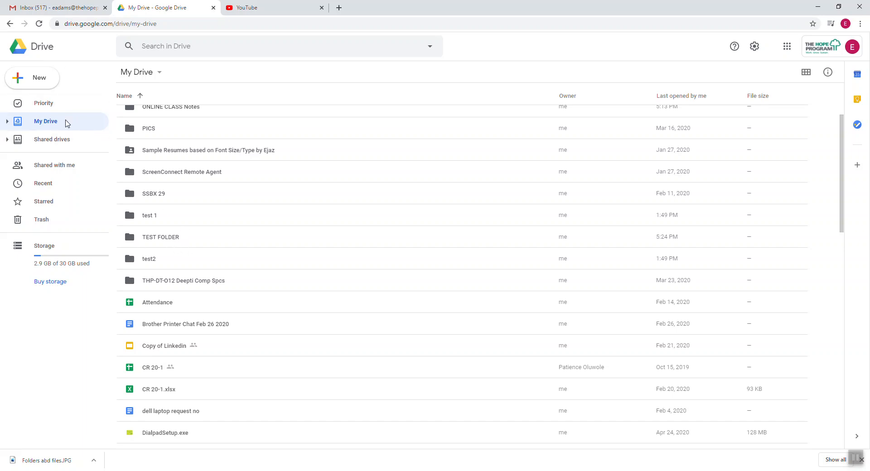
left_click(175, 242)
left_click_drag(176, 241, 76, 124)
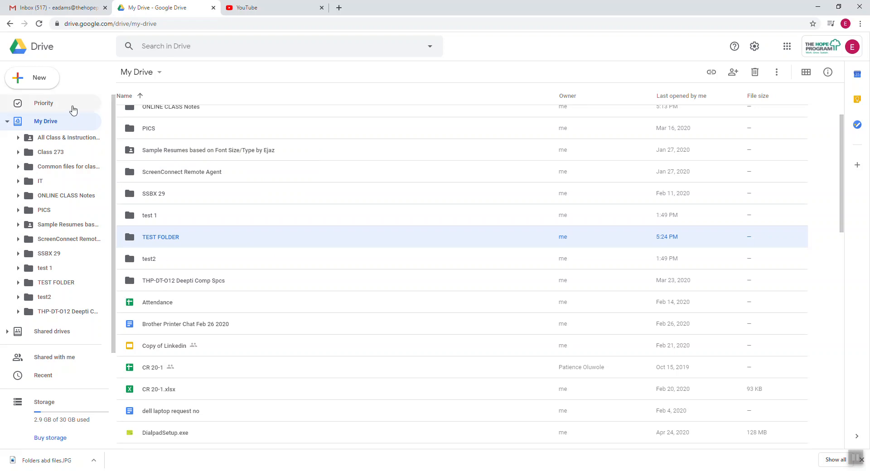
left_click(42, 46)
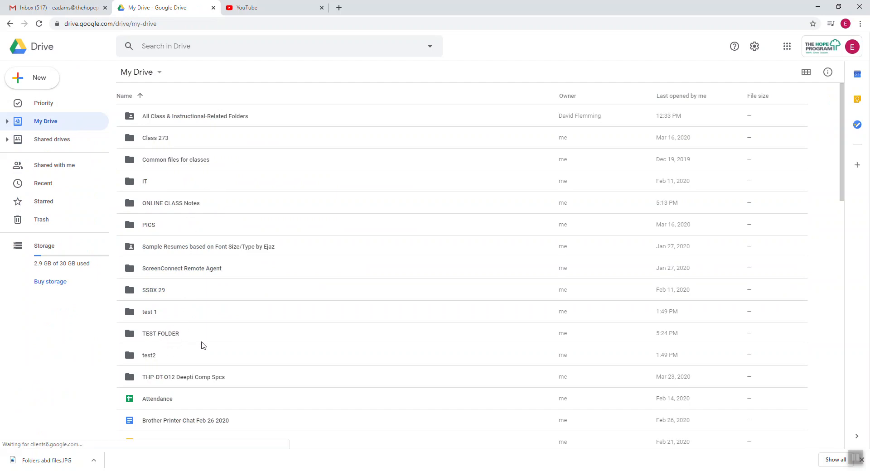
Close the old Drive tab and reopen Google Drive from Gmail's Google apps grid.
left_click(213, 7)
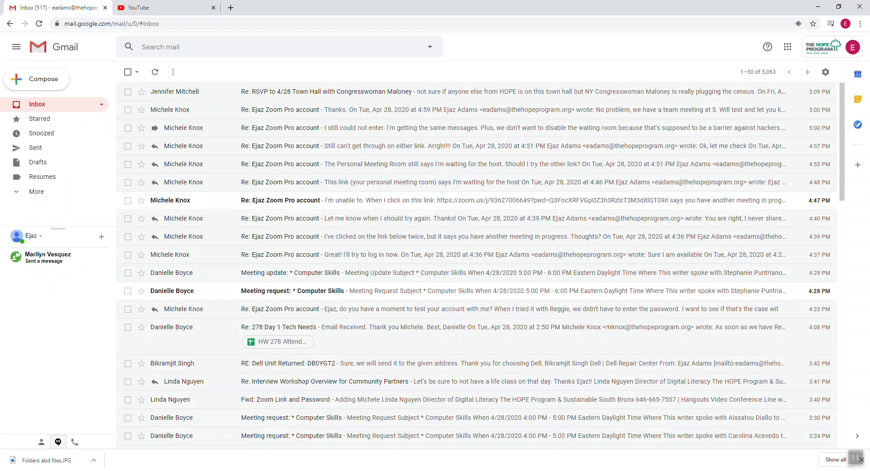
left_click(788, 47)
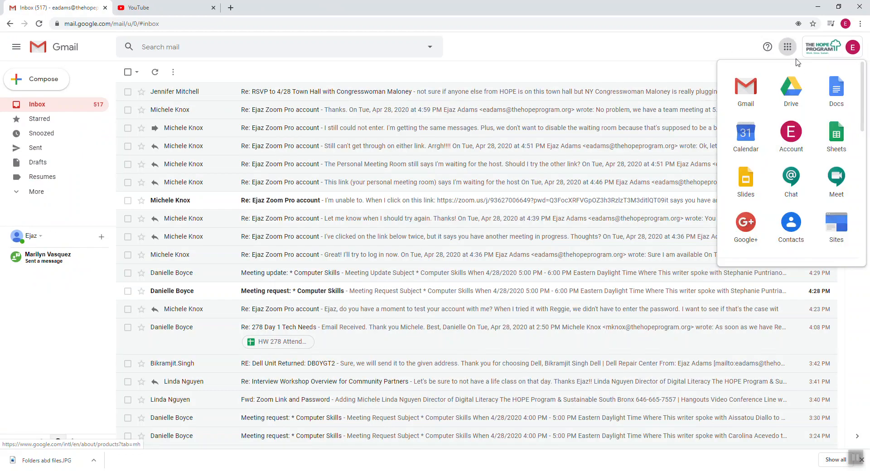
left_click(792, 89)
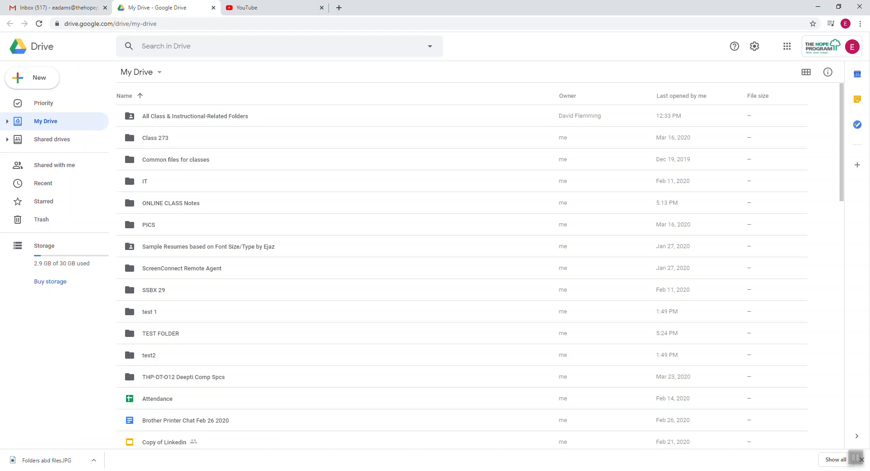
Scroll through My Drive's folders and files, then Alt+Tab to the Documents window in File Explorer.
scroll(359, 233, "down", 8)
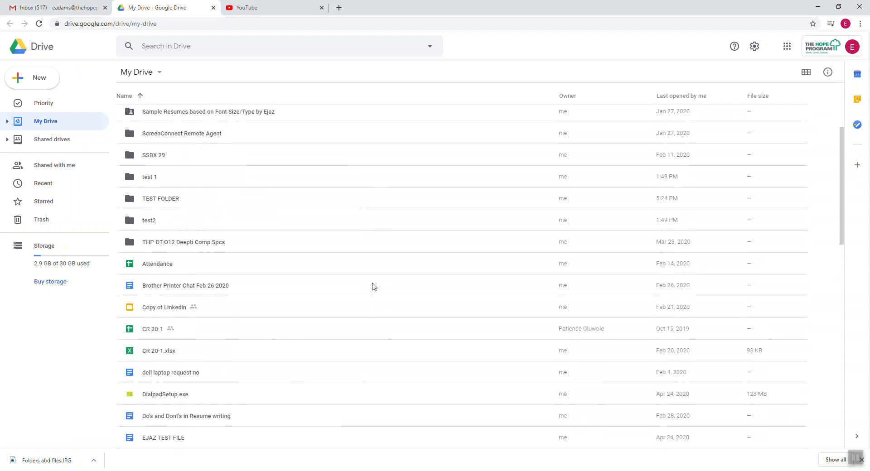
scroll(372, 286, "up", 5)
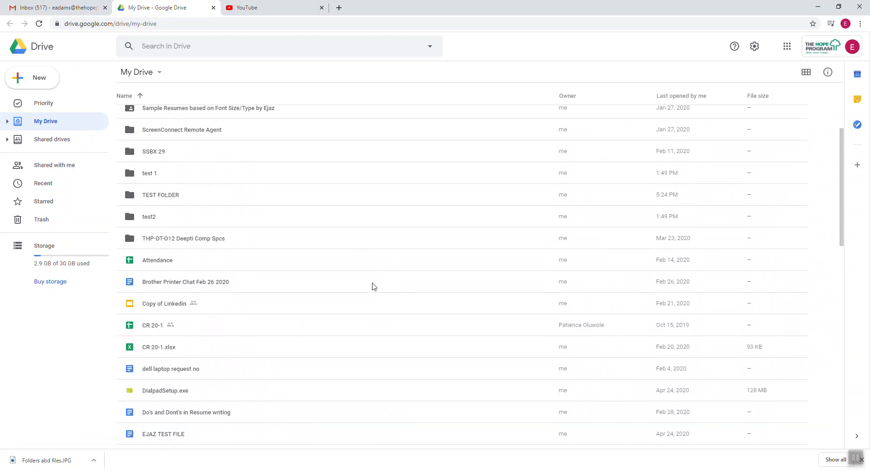
scroll(433, 305, "up", 1)
scroll(433, 304, "up", 1)
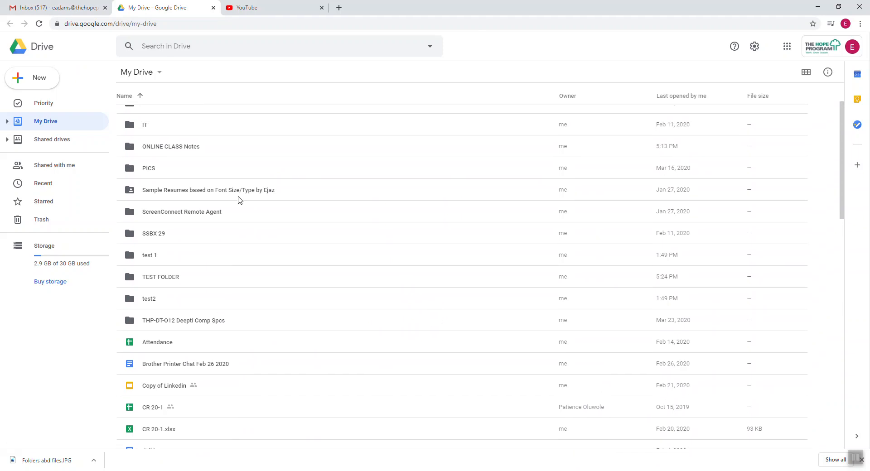
scroll(308, 280, "down", 1)
scroll(308, 281, "up", 2)
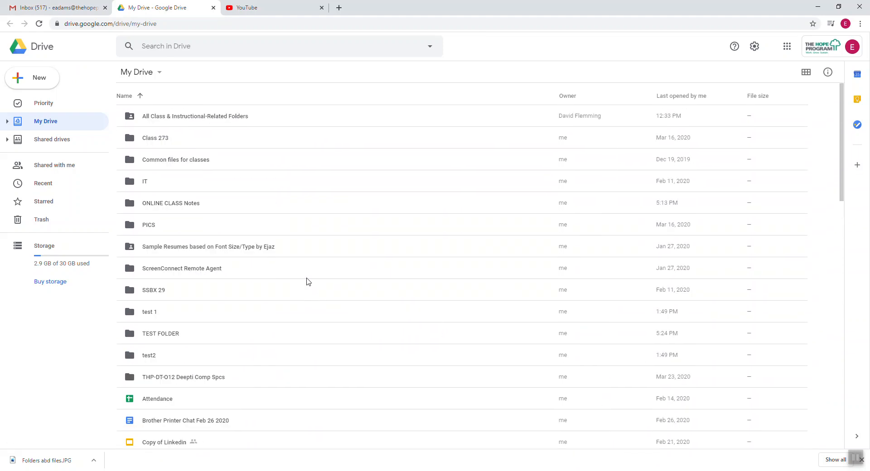
scroll(330, 275, "down", 10)
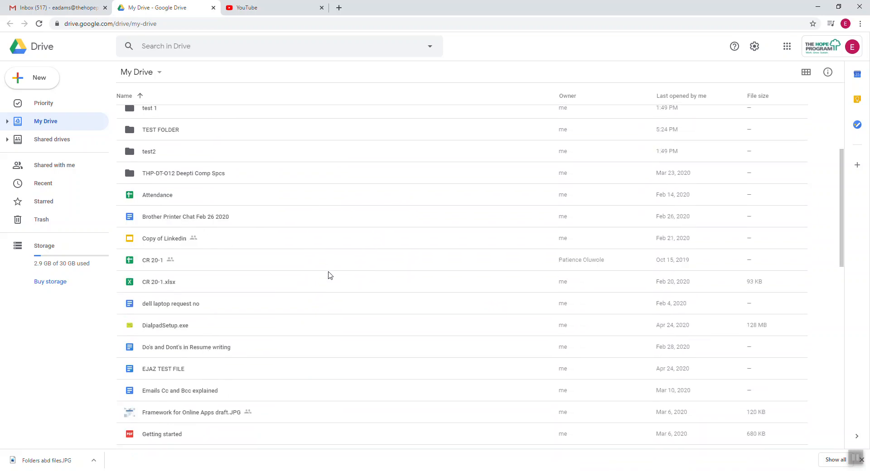
scroll(330, 275, "down", 3)
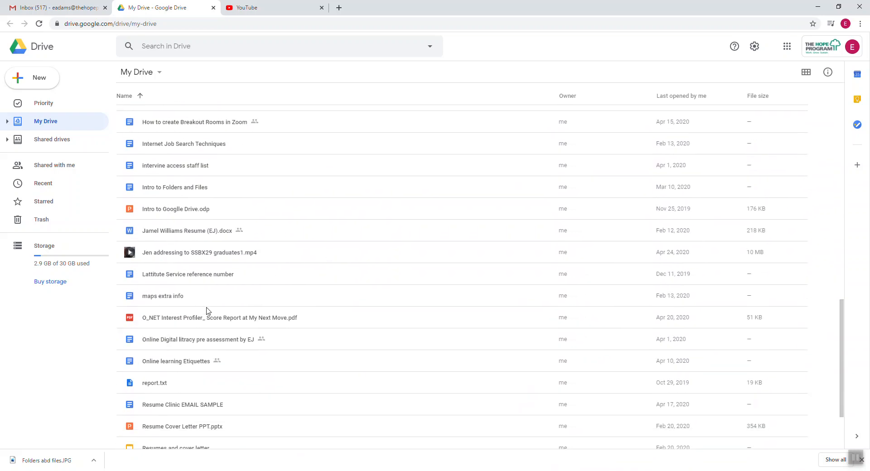
scroll(304, 255, "up", 10)
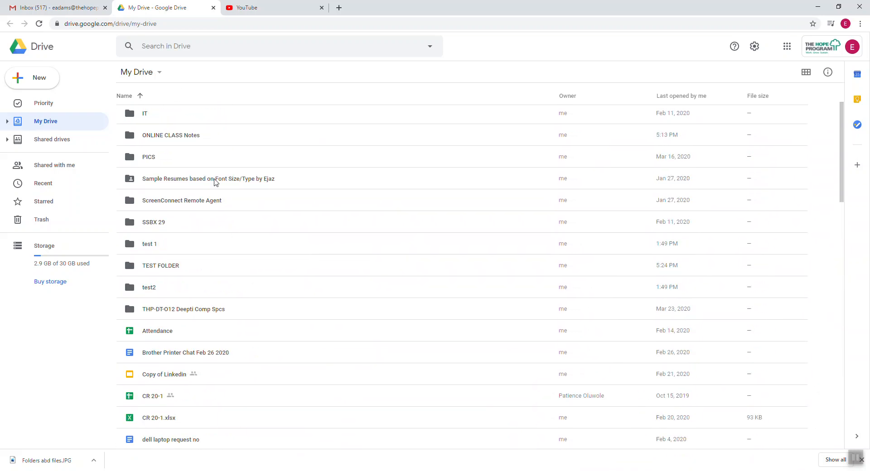
scroll(206, 322, "down", 3)
scroll(206, 323, "down", 2)
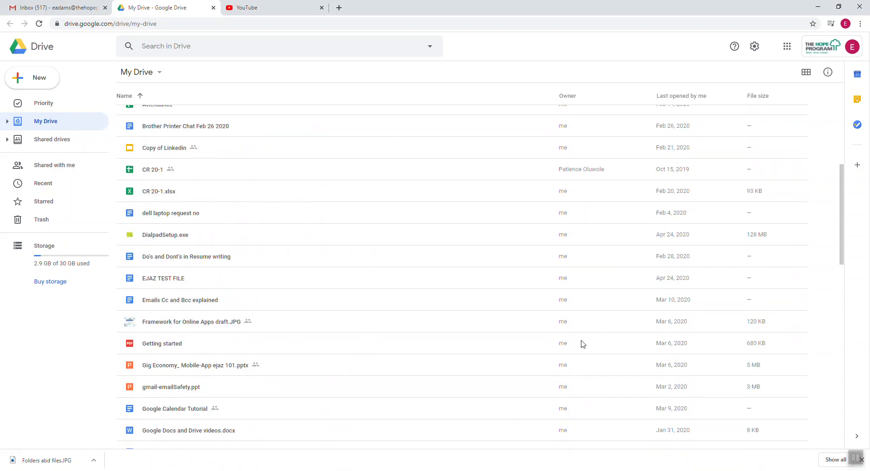
scroll(435, 313, "down", 9)
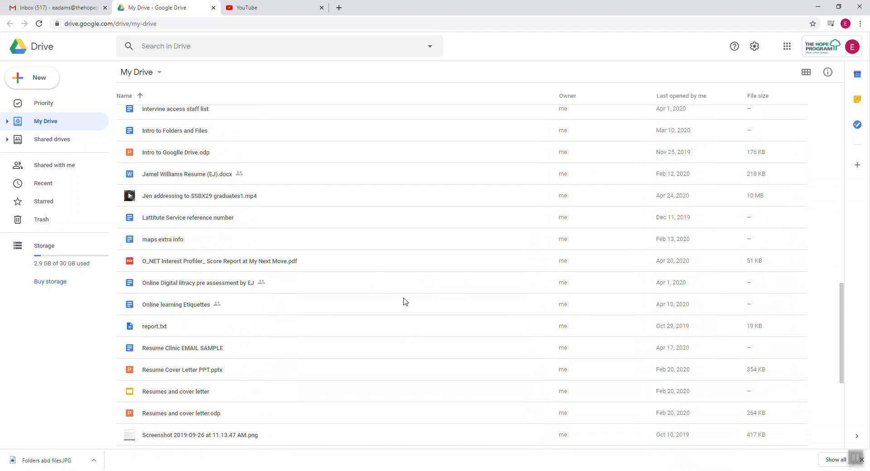
scroll(405, 302, "down", 3)
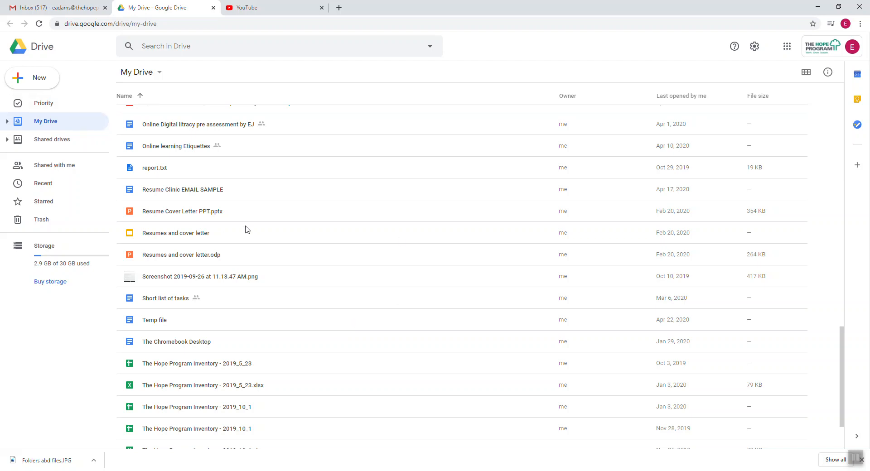
key("alt+Tab")
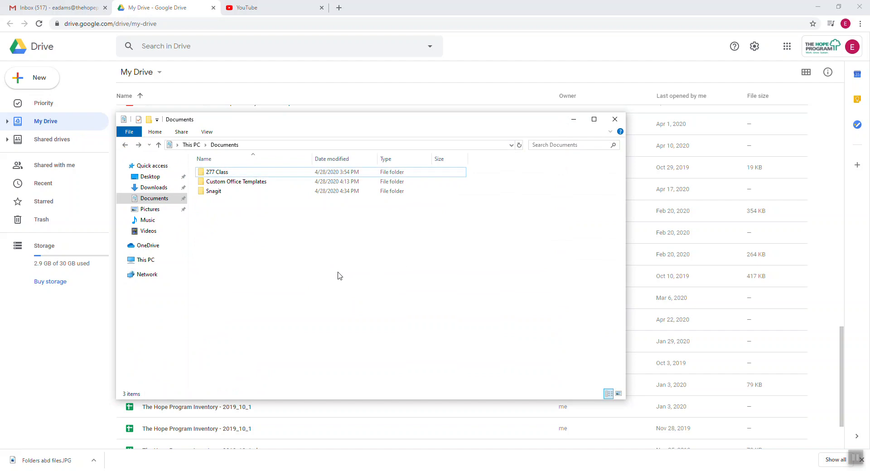
Create a new folder in Documents, keeping the default name 'New folder'.
right_click(290, 252)
mouse_move(341, 358)
left_click(417, 363)
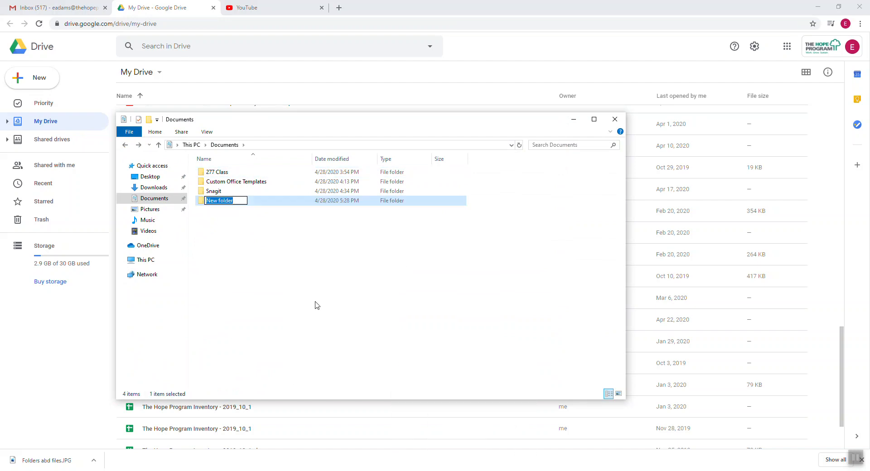
left_click(313, 308)
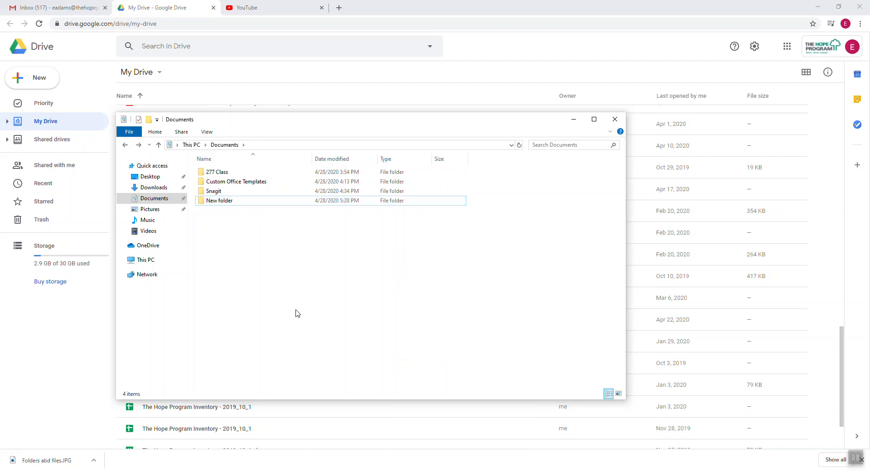
Minimize File Explorer to return to the Google Drive folder list.
left_click(572, 119)
scroll(361, 312, "up", 10)
scroll(208, 233, "up", 6)
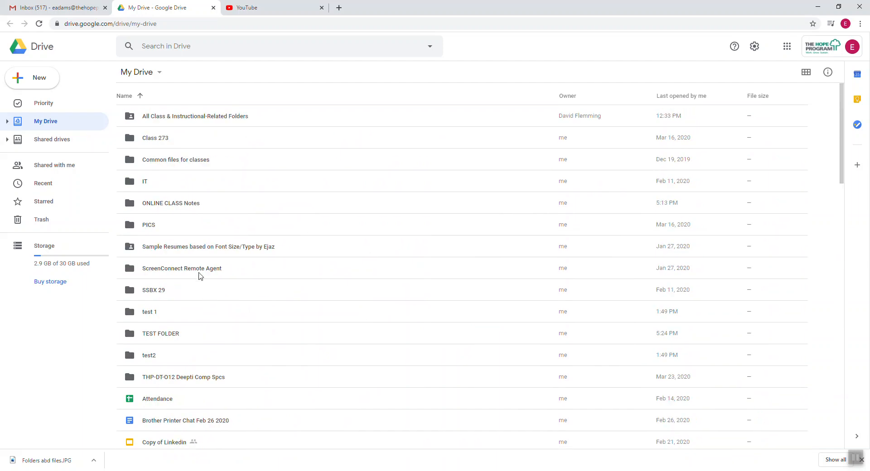
Add a new folder titled 'My scores' to My Drive.
scroll(224, 287, "down", 1)
scroll(225, 286, "up", 1)
left_click(43, 86)
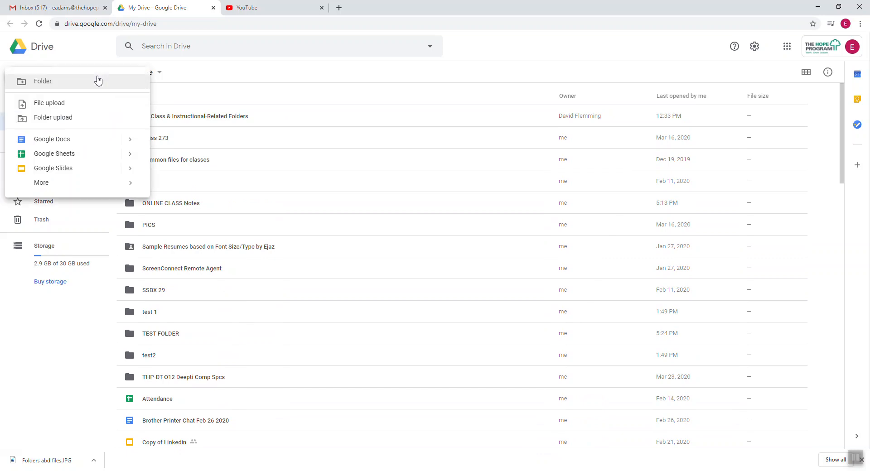
left_click(60, 85)
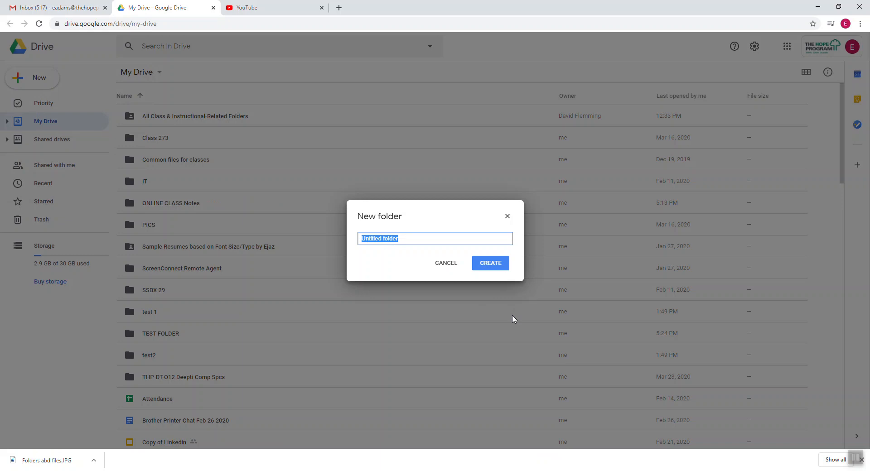
type("M")
type("y scores")
left_click(501, 266)
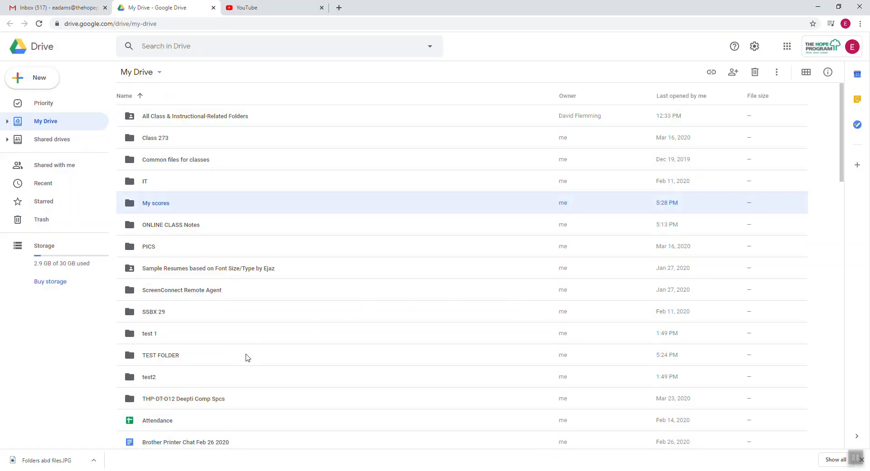
Open the My scores folder and bring up its Share with others dialog.
double_click(169, 208)
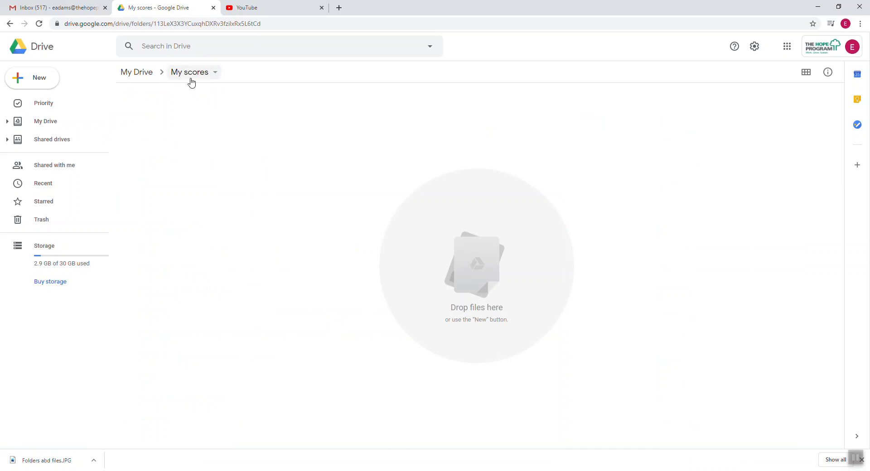
left_click(216, 74)
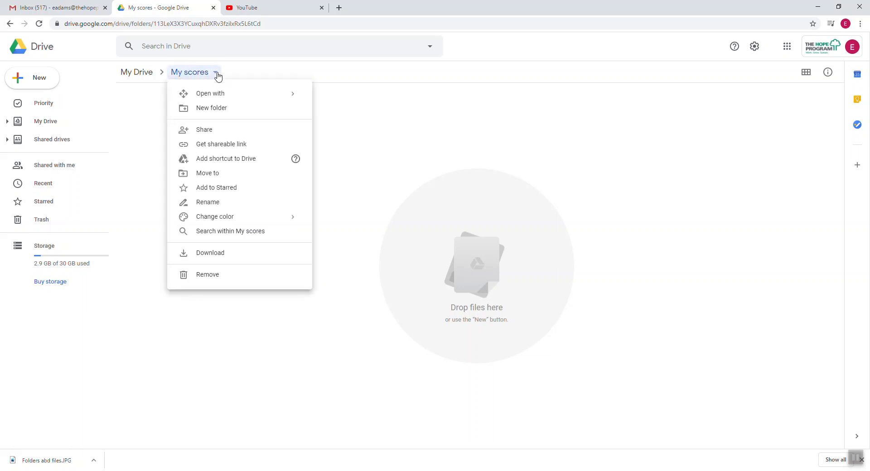
left_click(228, 131)
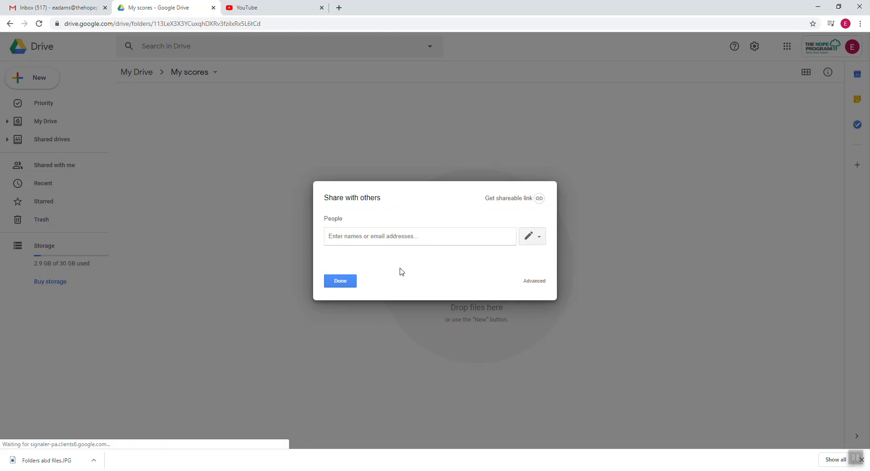
Close the sharing dialog unchanged and copy a shareable link to My scores.
left_click(340, 281)
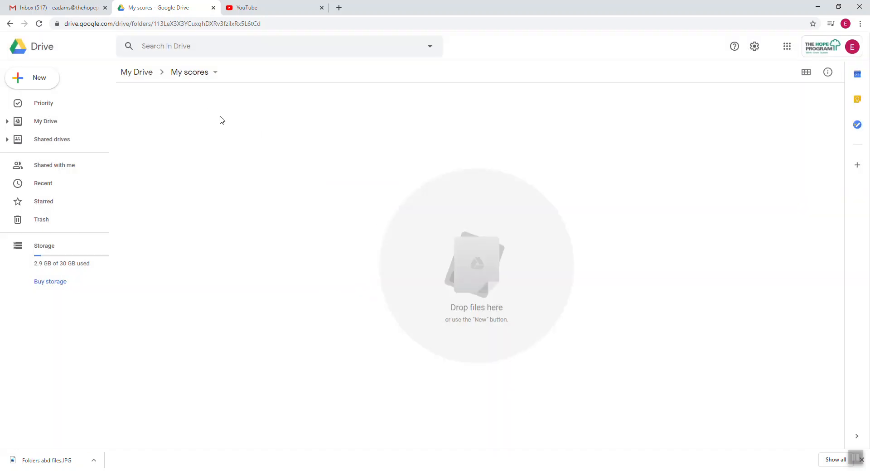
left_click(214, 76)
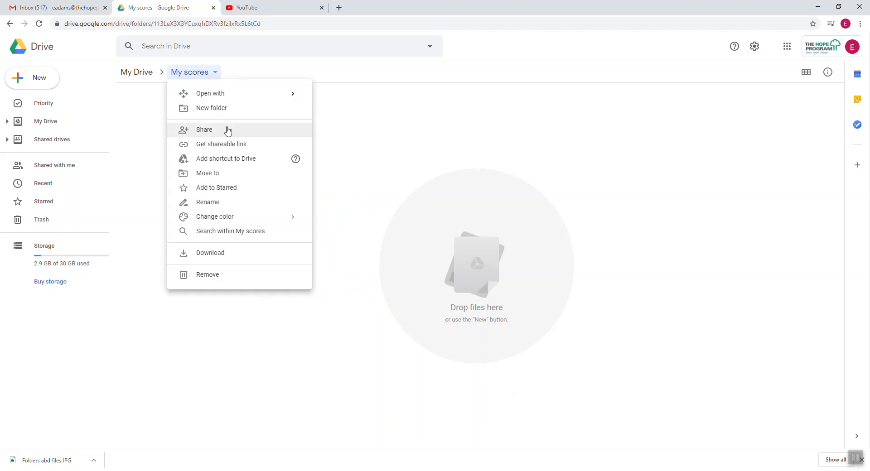
left_click(230, 145)
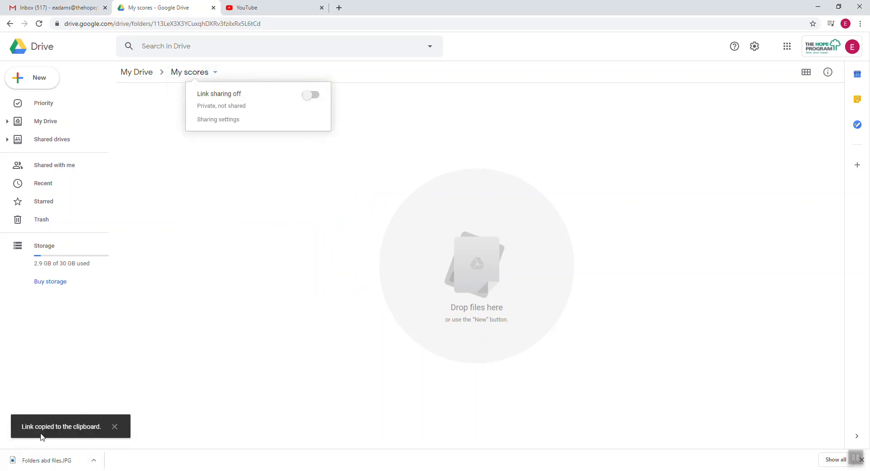
Inspect the folder's web address, then bring the Documents Explorer window back up.
left_click(297, 23)
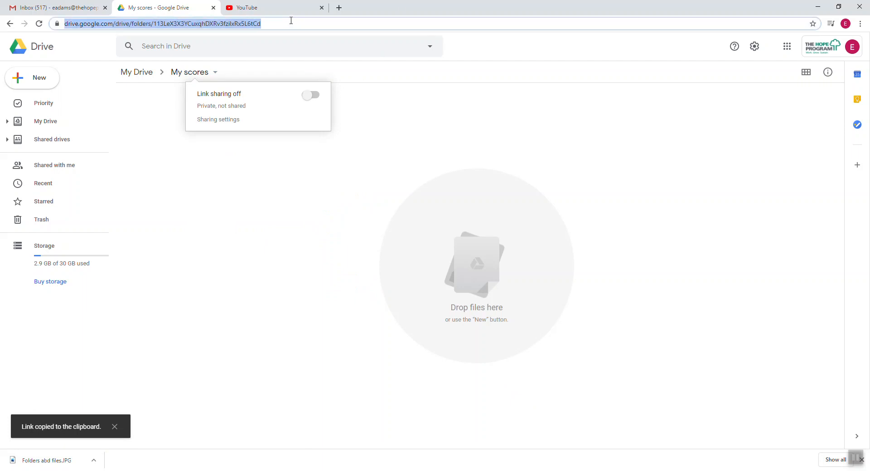
left_click(286, 23)
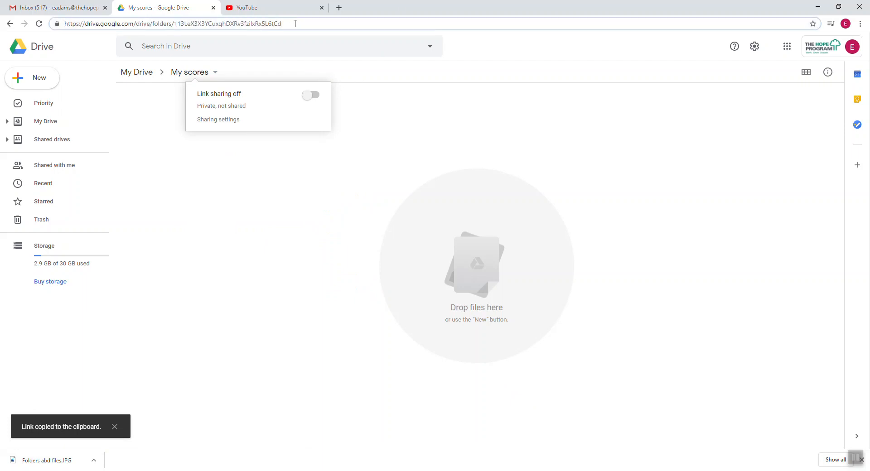
left_click_drag(306, 23, 30, 20)
right_click(93, 26)
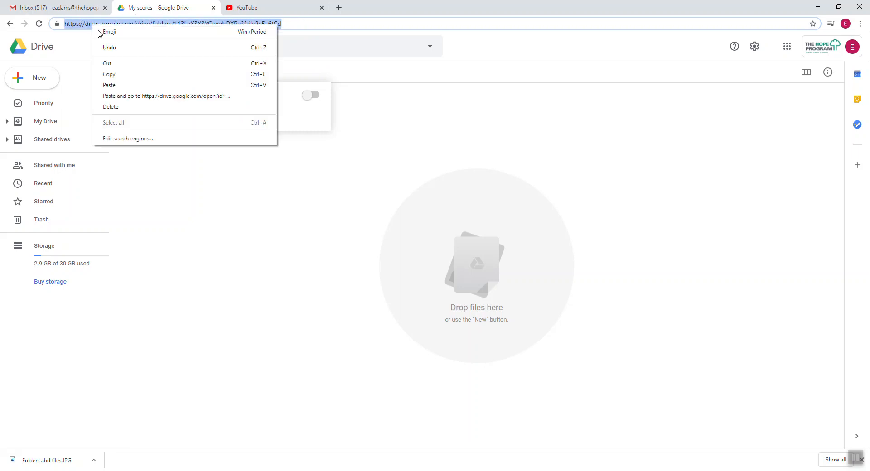
left_click(237, 249)
left_click(237, 250)
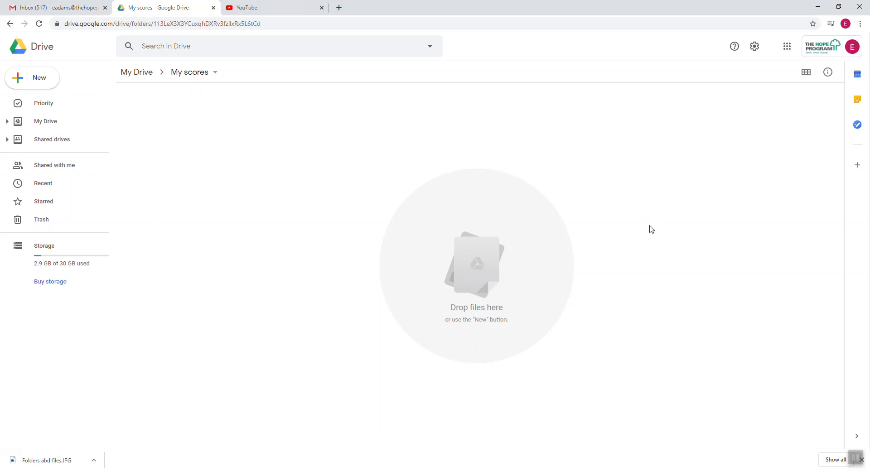
left_click(394, 470)
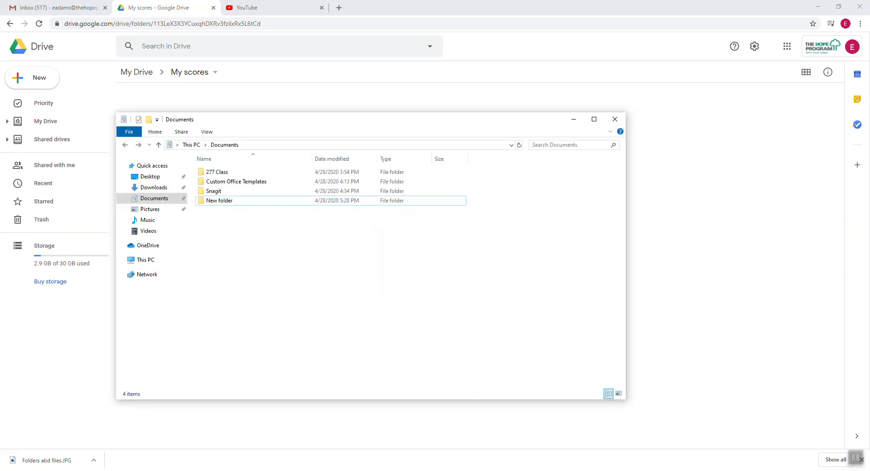
Open the WEEK 1 folder inside 277 Class and show its full path in the address bar.
double_click(223, 175)
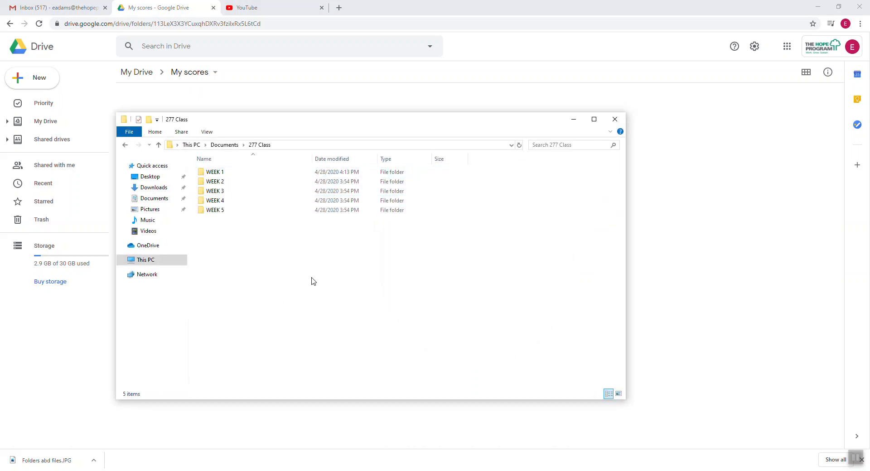
double_click(224, 172)
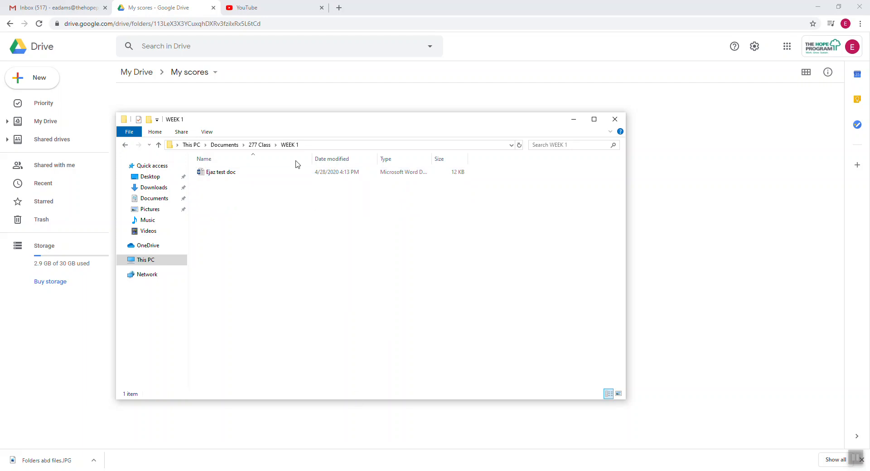
left_click(317, 144)
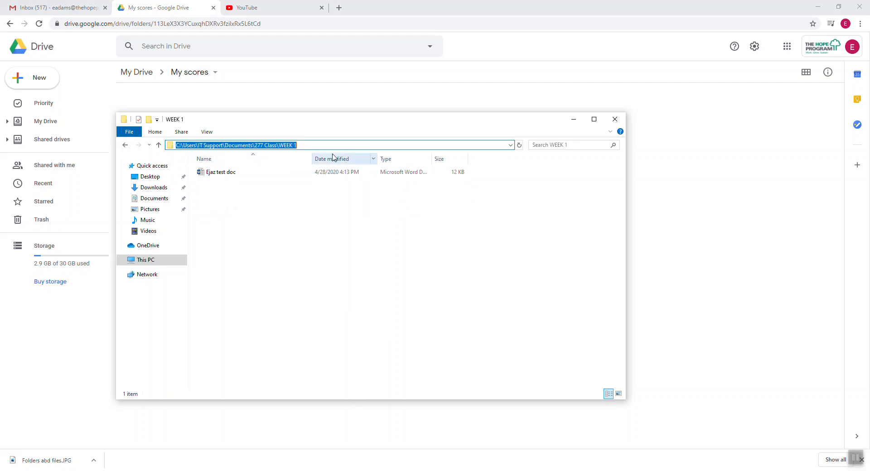
left_click(311, 145)
left_click(306, 254)
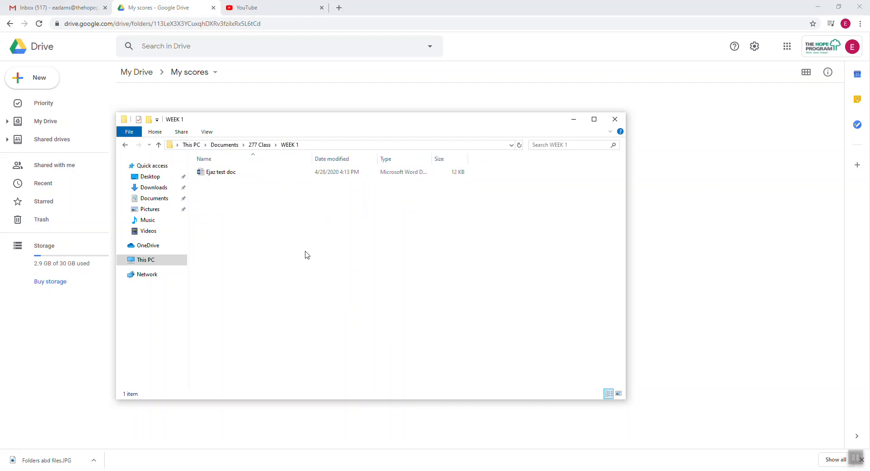
Copy the WEEK 1 path, then close that window and open a fresh File Explorer.
left_click(320, 145)
right_click(288, 148)
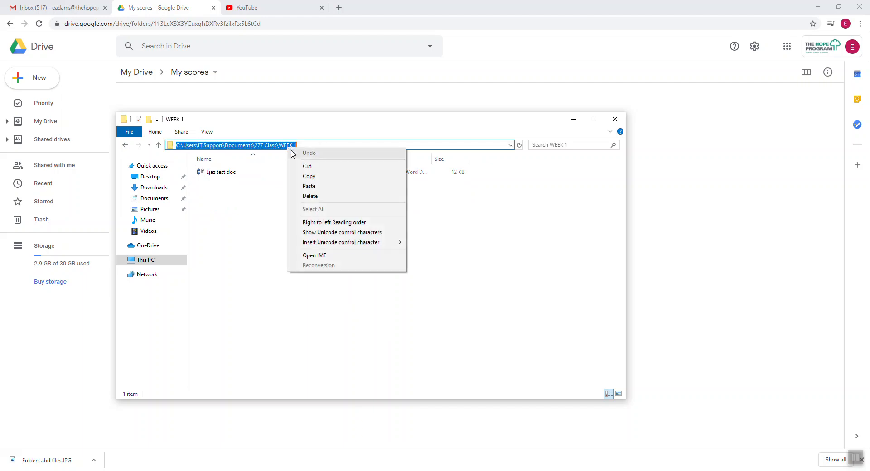
left_click(312, 176)
left_click(309, 245)
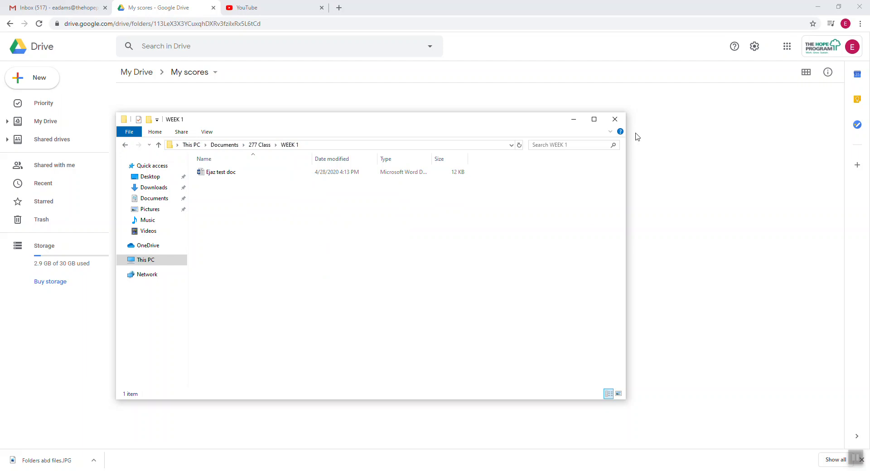
left_click(616, 119)
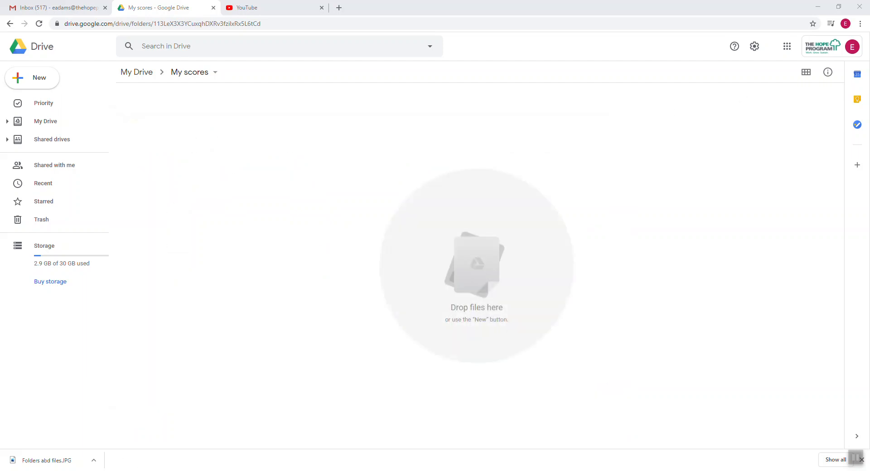
key("super+e")
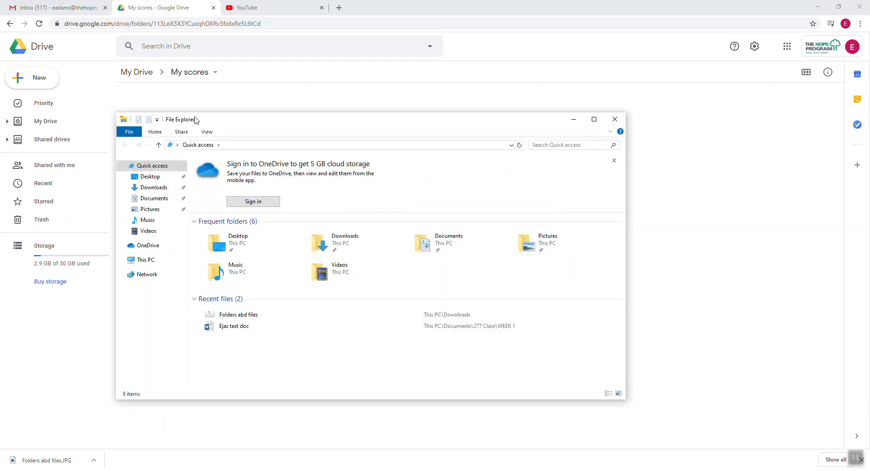
Paste the copied path into the address bar to open WEEK 1 and its Word test document.
left_click(253, 145)
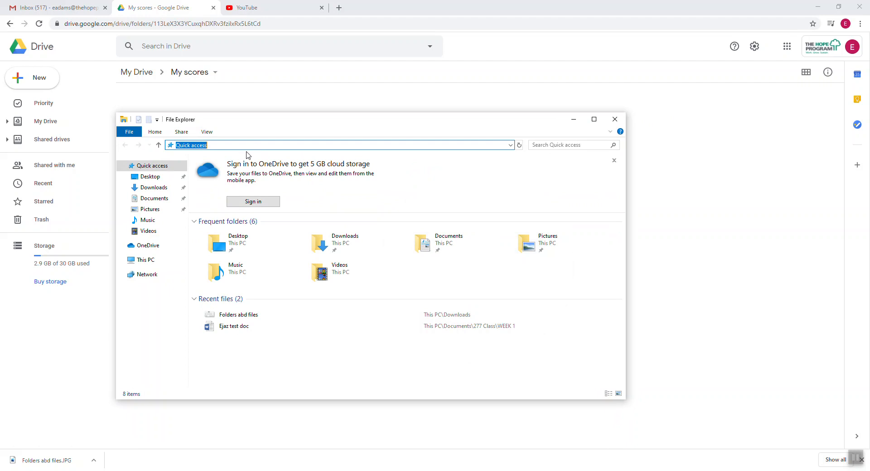
right_click(202, 148)
left_click(220, 182)
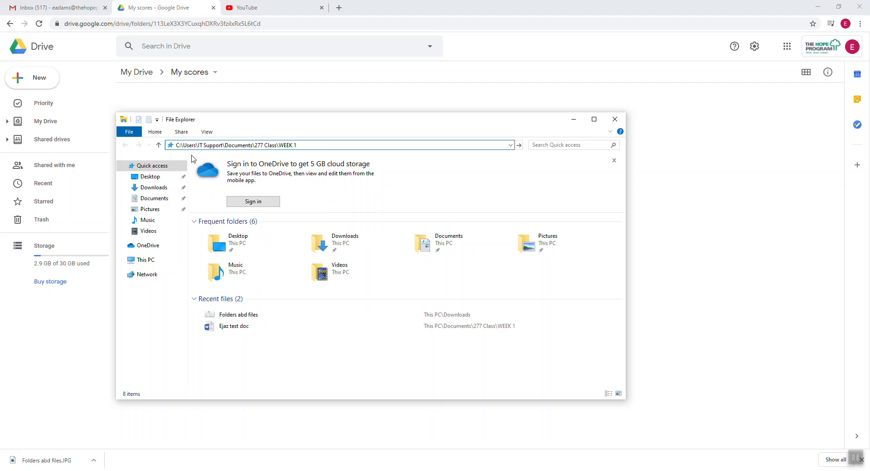
key("Return")
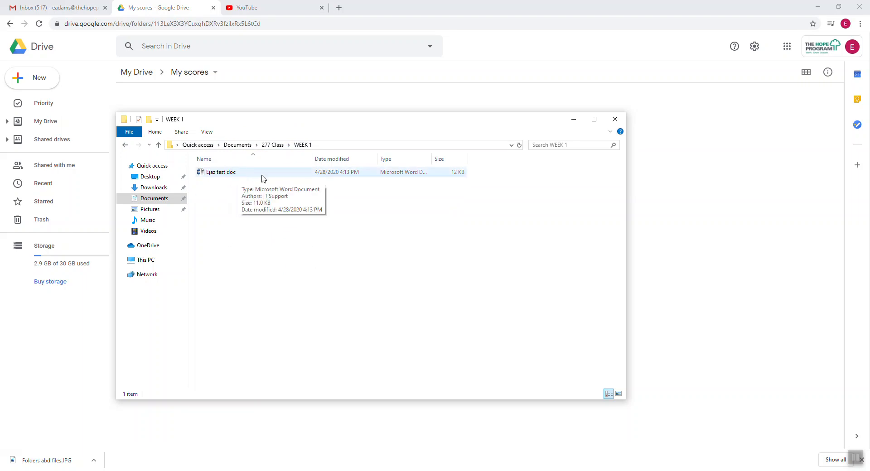
left_click(241, 176)
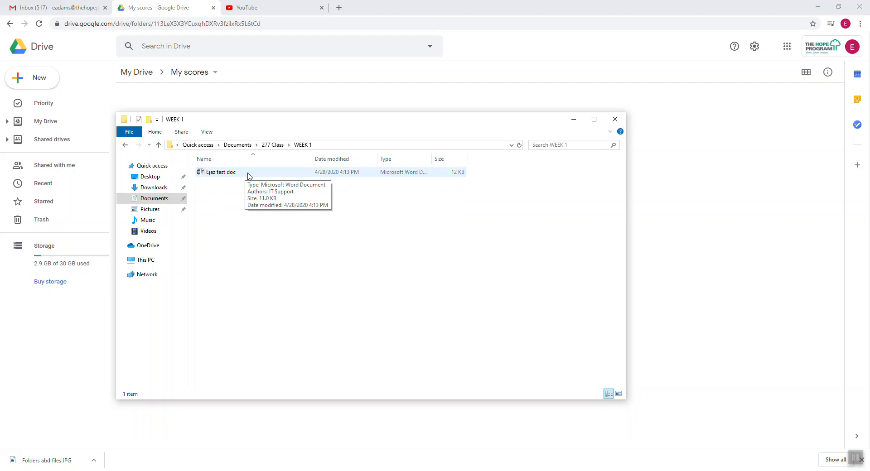
left_click(296, 266)
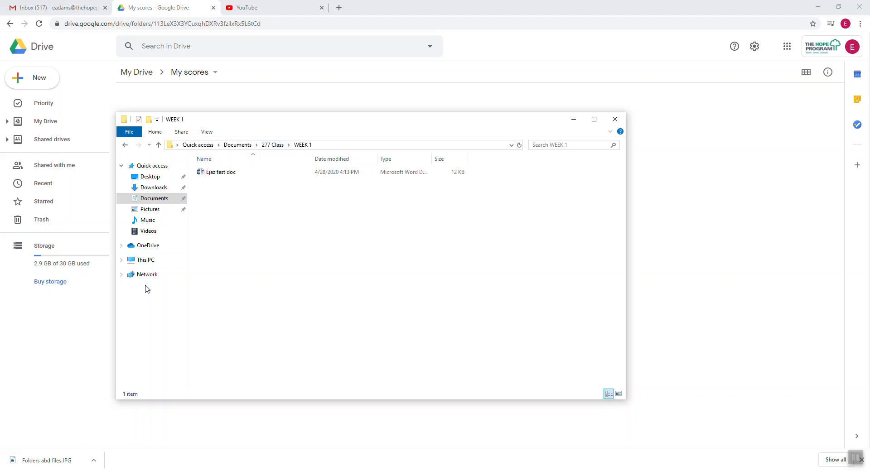
Browse This PC > Local Disk (C:) > Users > profile > Documents > 277 Class > WEEK 1, then close Explorer.
left_click(145, 260)
double_click(263, 274)
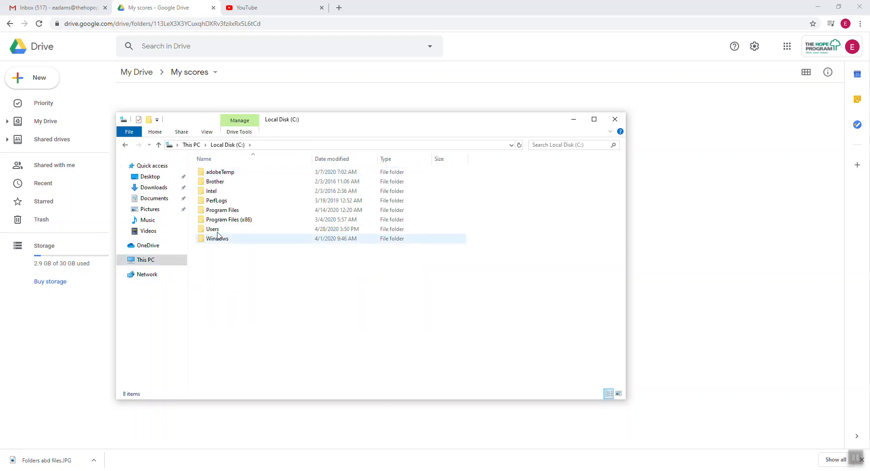
double_click(213, 229)
left_click(219, 194)
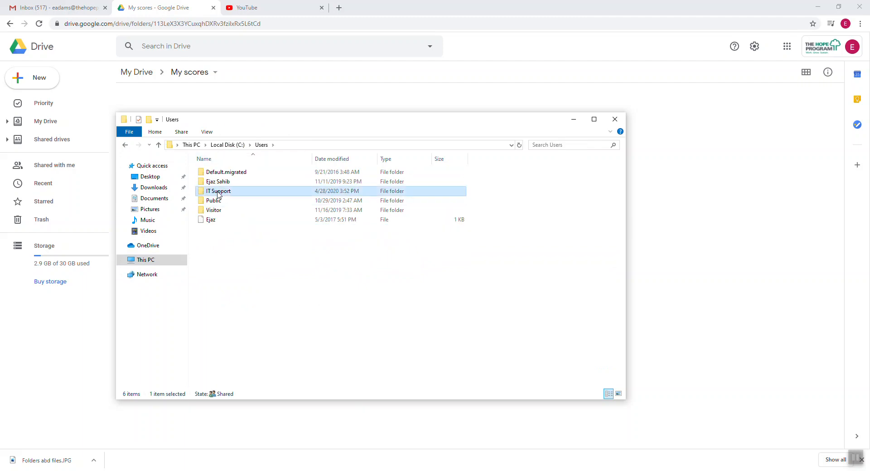
double_click(245, 195)
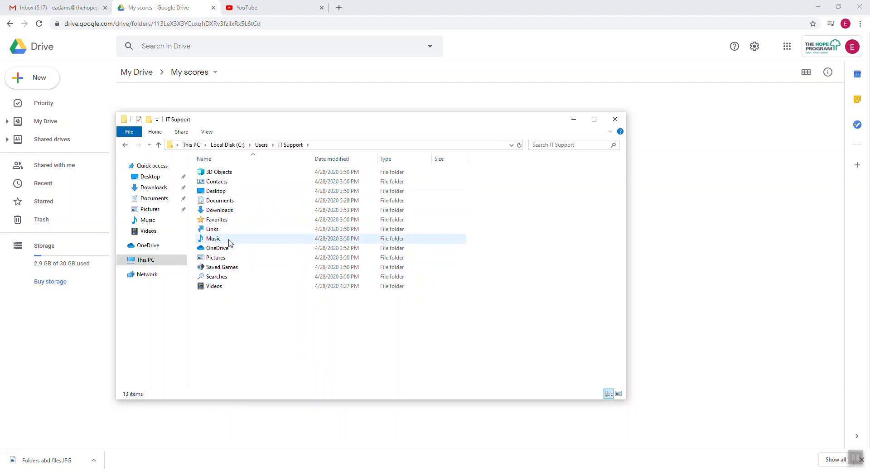
double_click(220, 201)
double_click(220, 177)
double_click(222, 172)
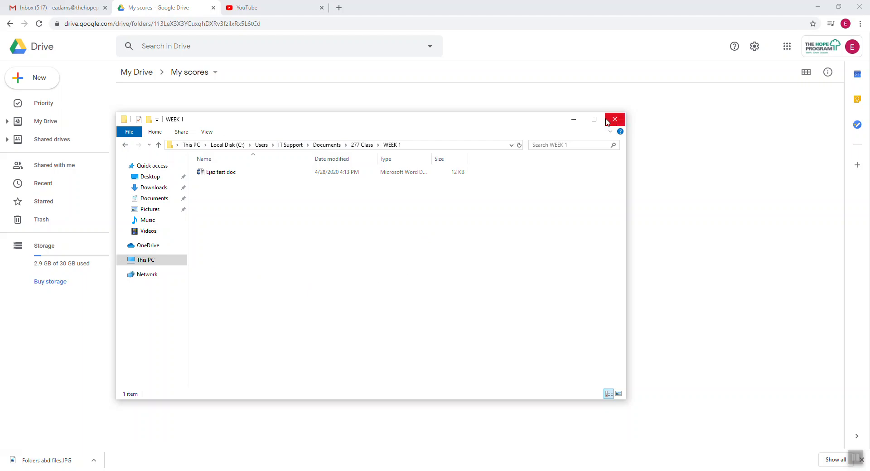
left_click(573, 119)
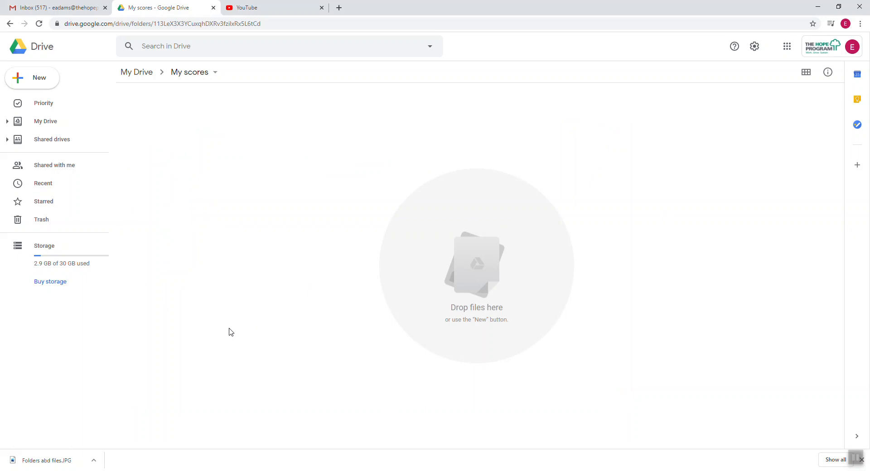
left_click(39, 81)
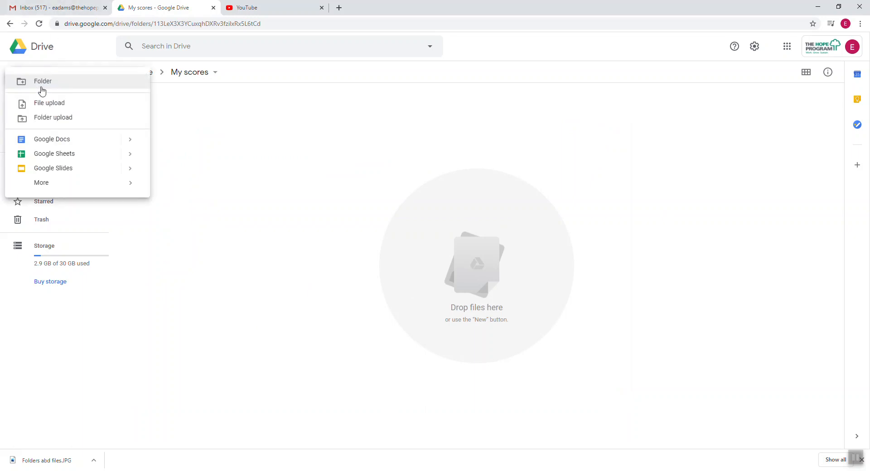
left_click(331, 155)
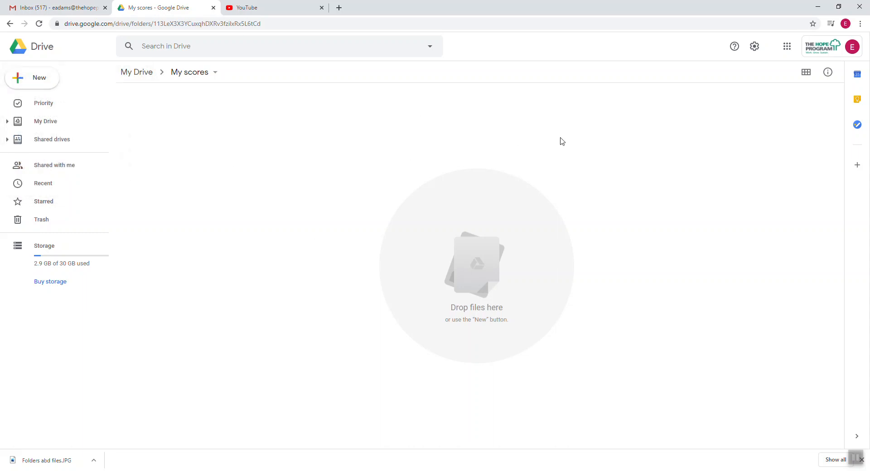
right_click(333, 156)
left_click(394, 169)
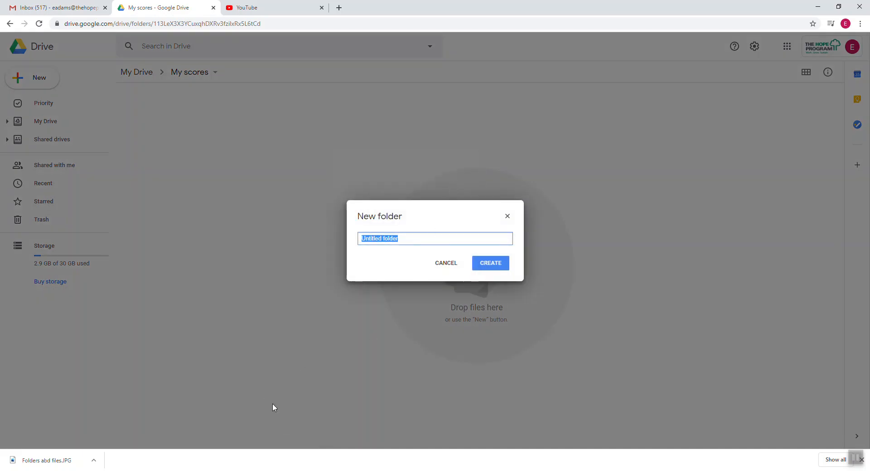
left_click(454, 263)
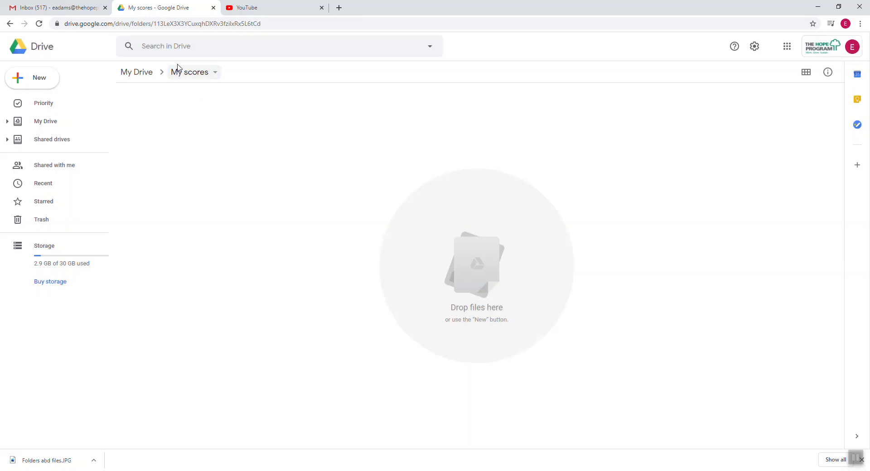
Rename the My scores folder to the student's full name followed by 'Class 277'.
left_click(214, 75)
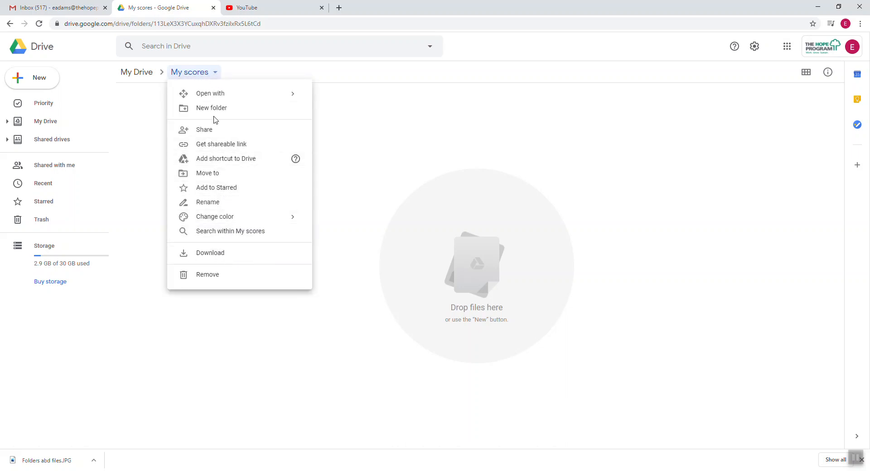
left_click(217, 203)
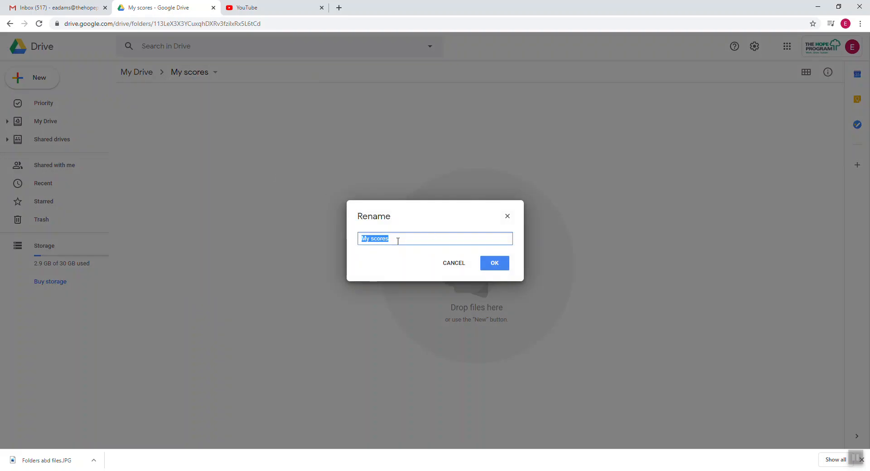
left_click(495, 266)
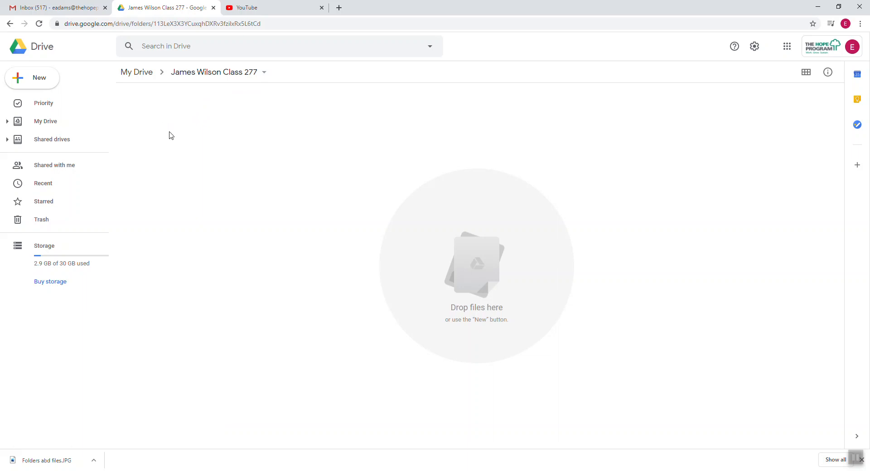
Create a new subfolder named 'Week 1' inside the Class 277 folder.
right_click(216, 141)
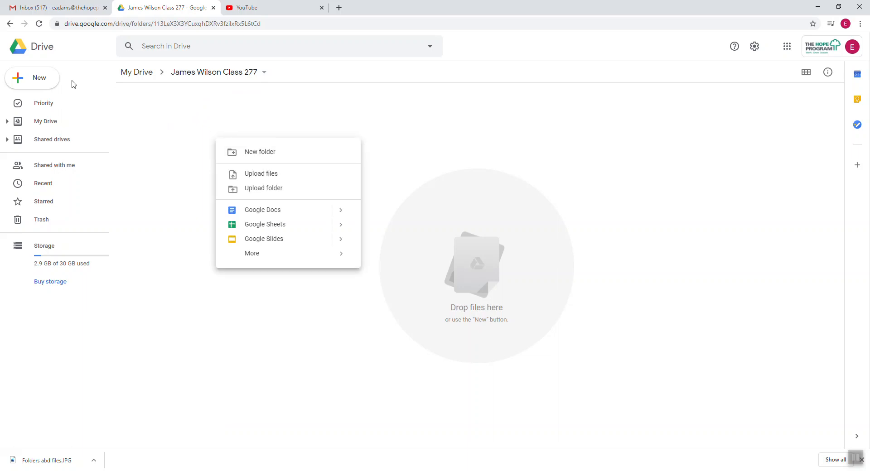
left_click(39, 81)
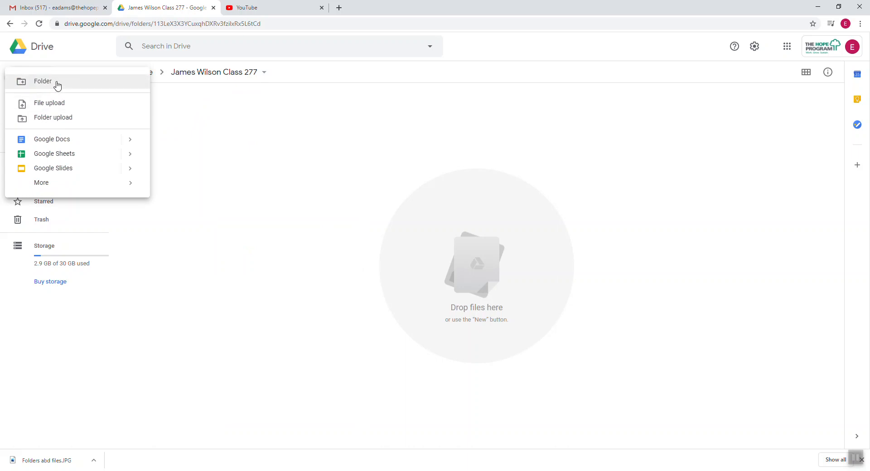
left_click(57, 86)
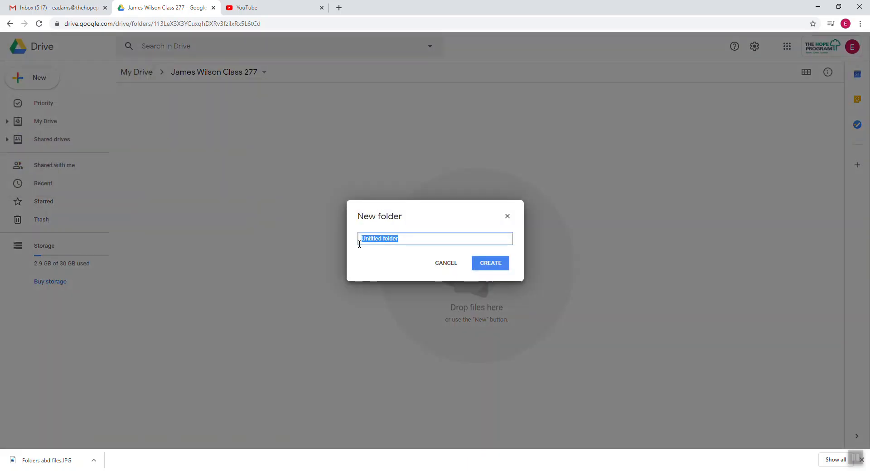
type("Week 1")
left_click(492, 264)
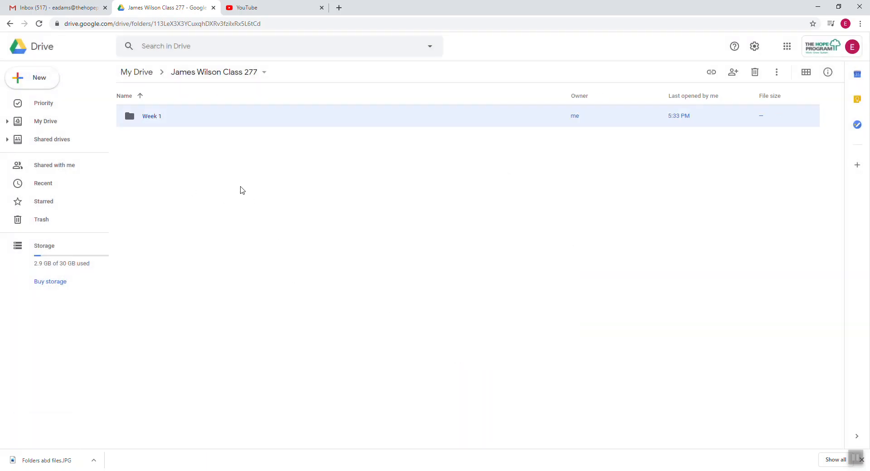
Open the Week 1 folder and bring up the New menu inside it.
left_click(253, 232)
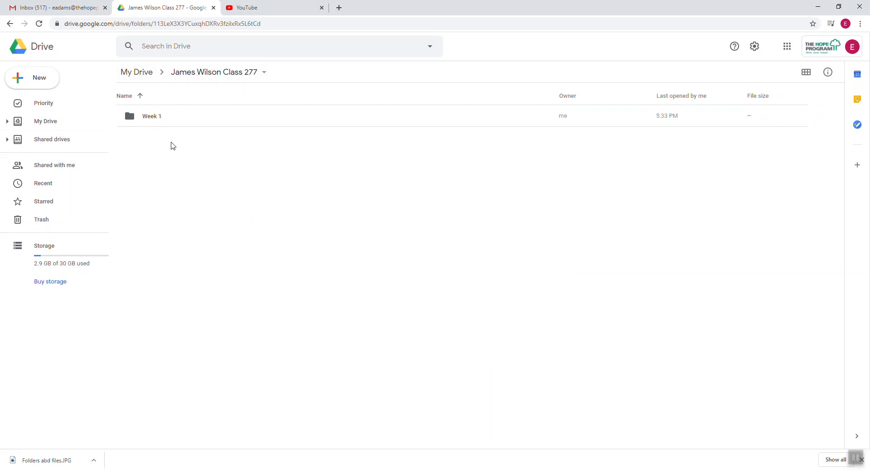
left_click(161, 122)
double_click(161, 121)
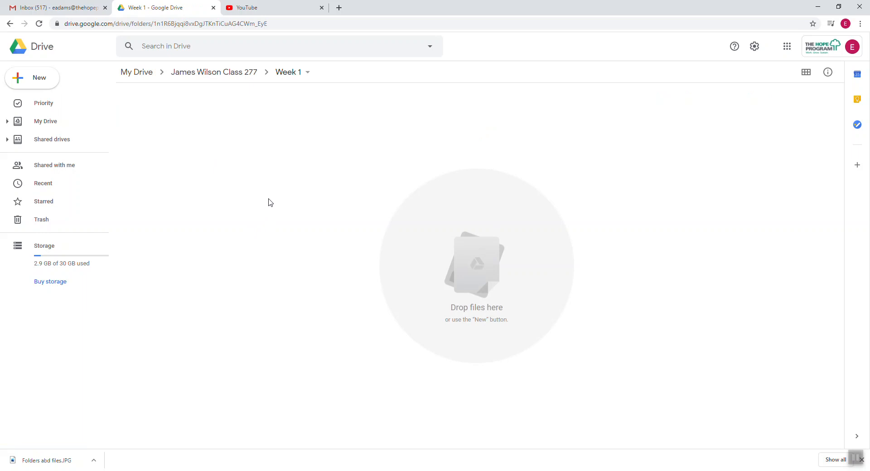
left_click(45, 81)
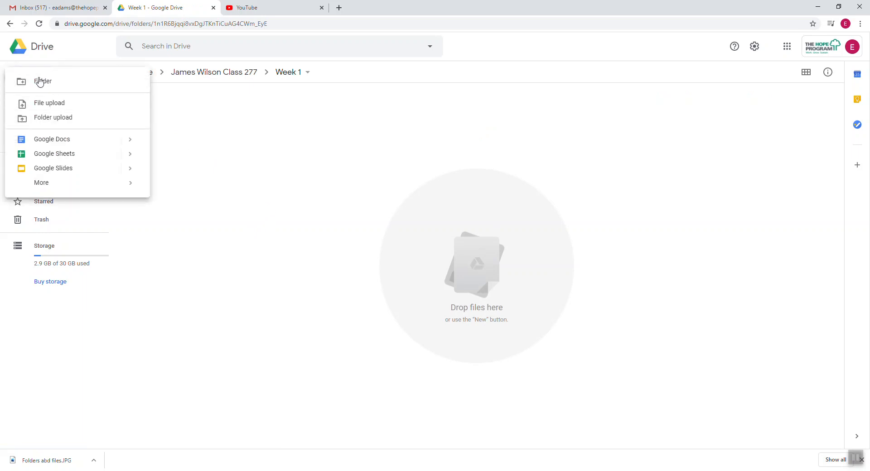
Create a blank Google Docs document in Week 1 and title it 'COMPUTER INFO'.
left_click(72, 140)
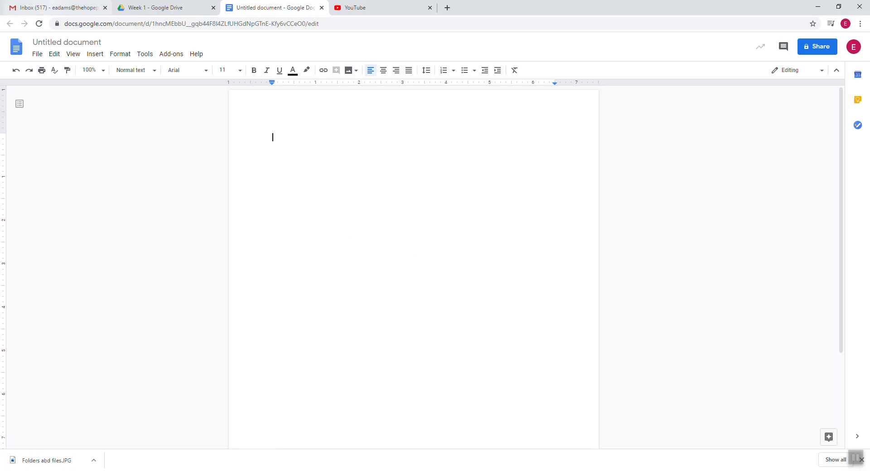
right_click(50, 45)
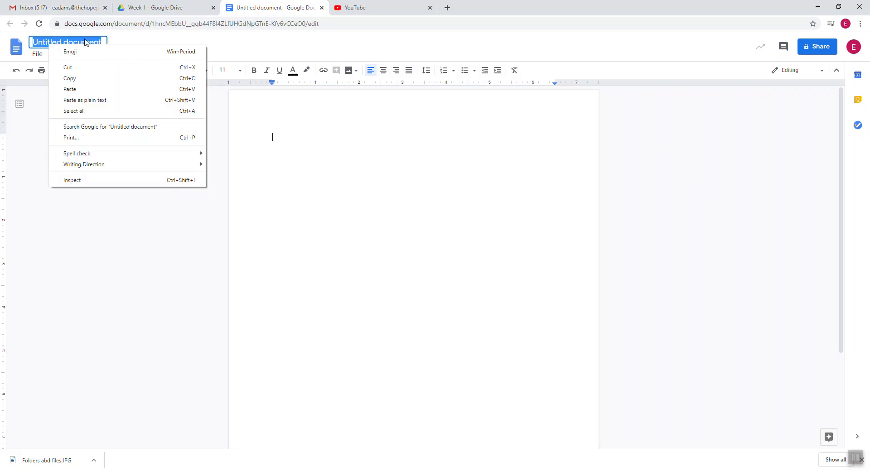
left_click(363, 311)
left_click(71, 42)
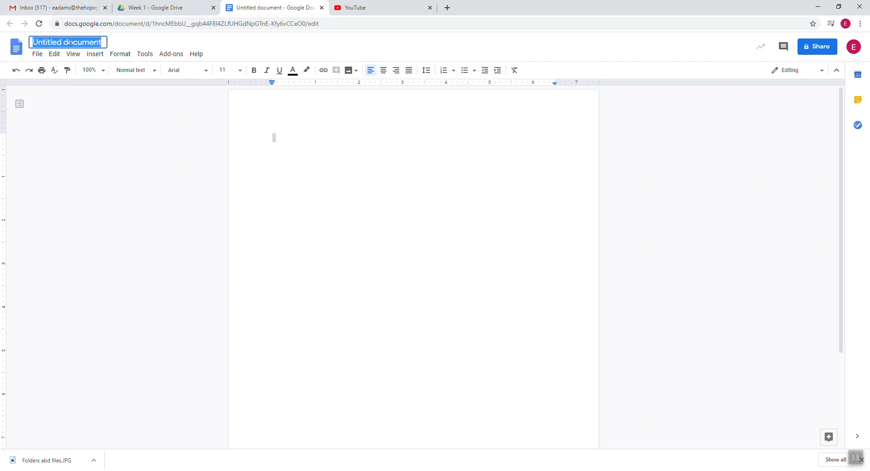
key("BackSpace")
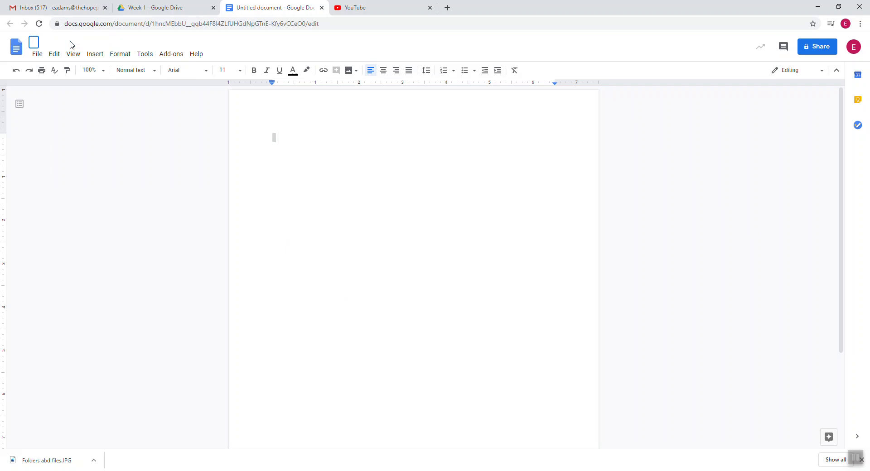
type("COMPUTER INF")
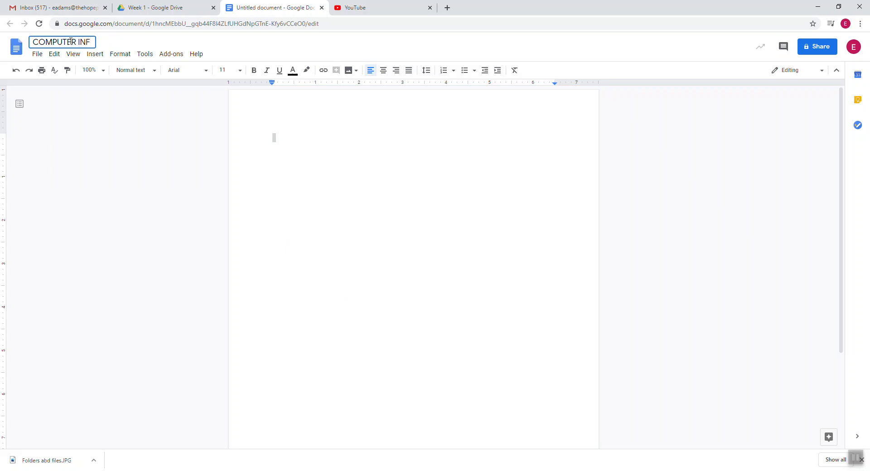
type("O")
key("Return")
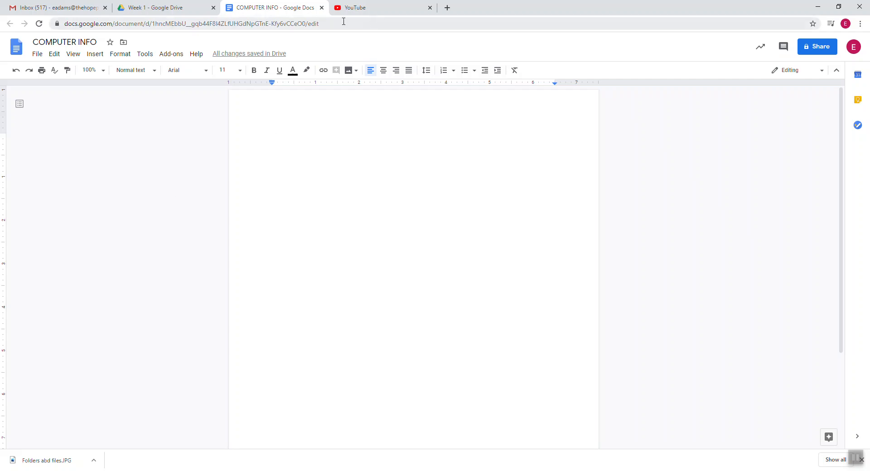
Close the document and create a 'Week 2' folder beside Week 1 in the Class 277 folder.
left_click(321, 7)
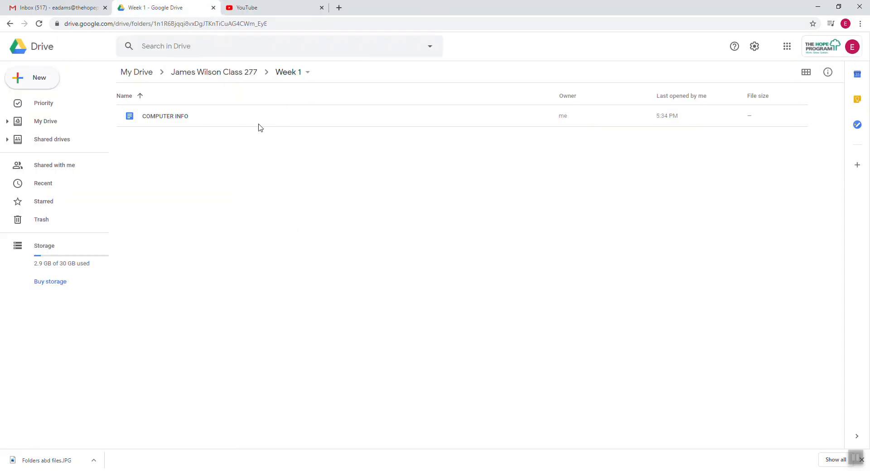
left_click(242, 78)
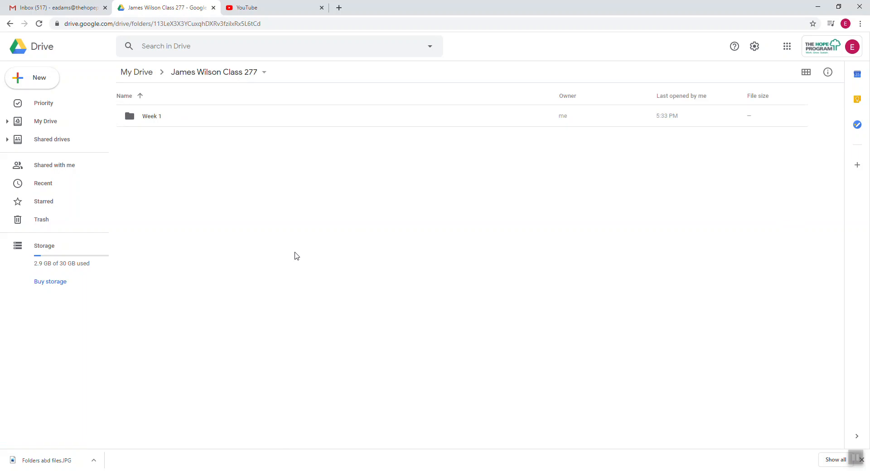
left_click(40, 78)
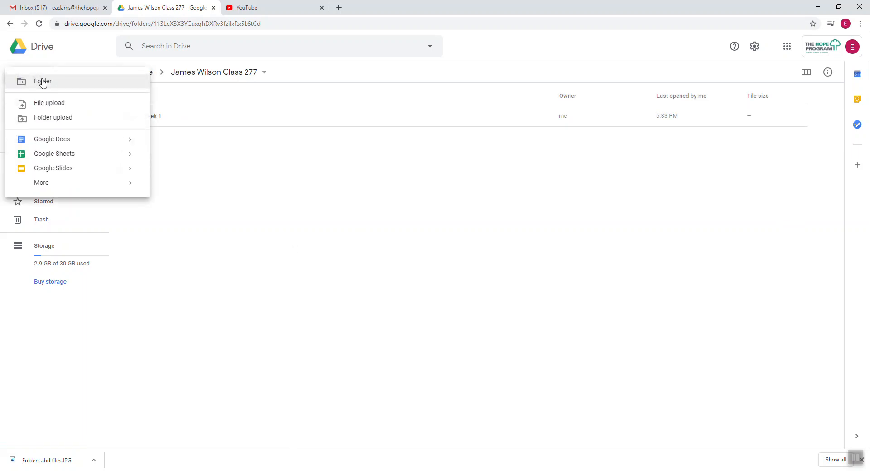
left_click(49, 91)
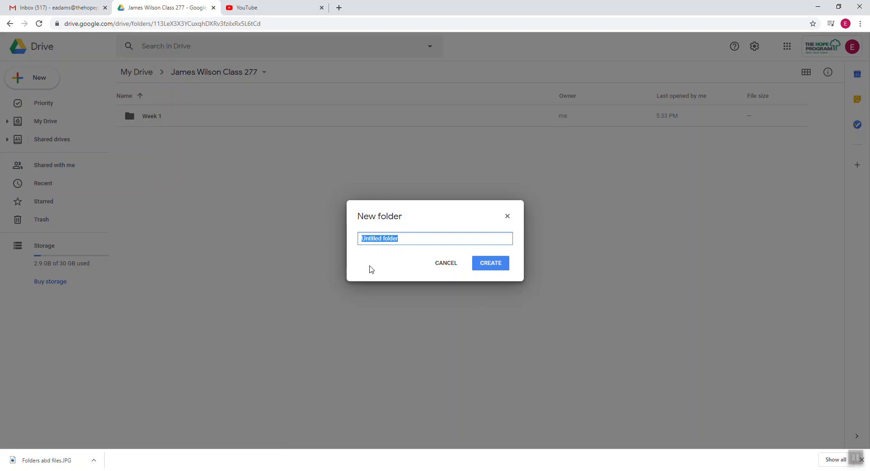
type("wEEK2")
key("BackSpace")
key("BackSpace")
key("BackSpace")
key("BackSpace")
key("BackSpace")
type("Week2")
key("Left")
left_click(495, 263)
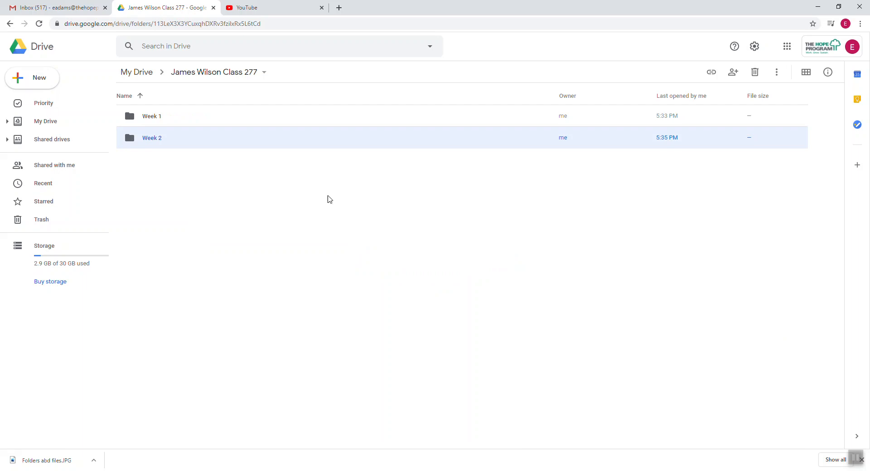
Open the Week 1 folder and switch to grid view to show COMPUTER INFO as a card.
left_click(161, 118)
double_click(160, 118)
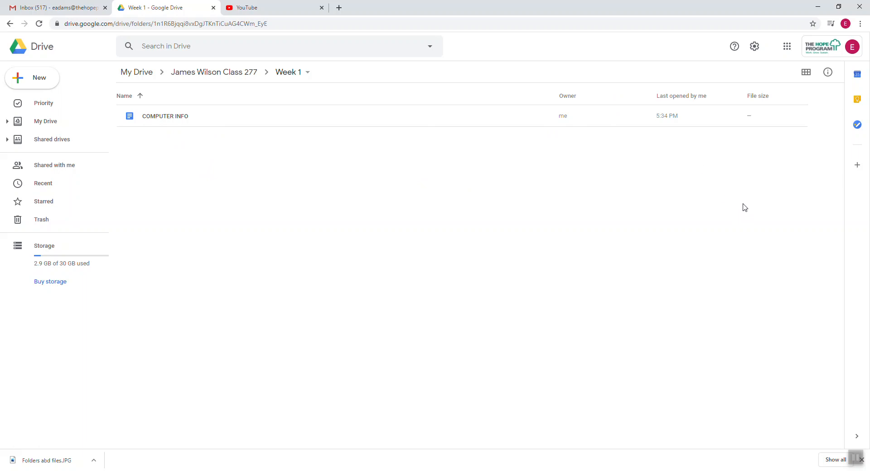
left_click(809, 76)
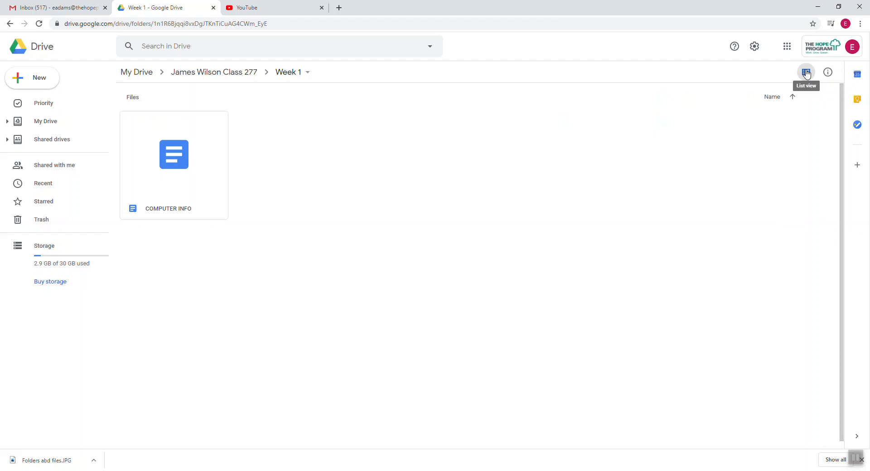
left_click(806, 74)
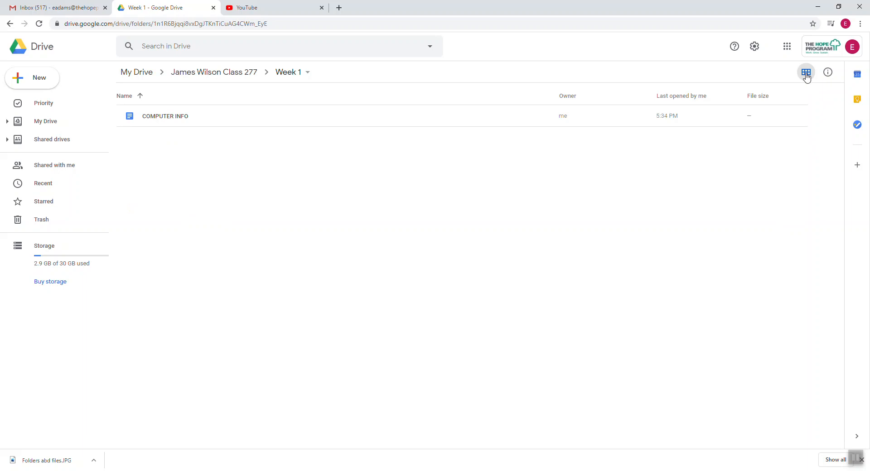
left_click(806, 75)
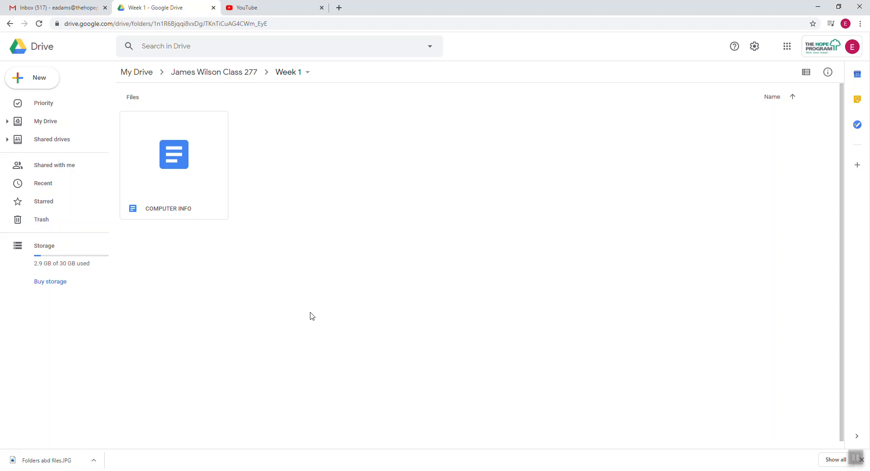
key("super")
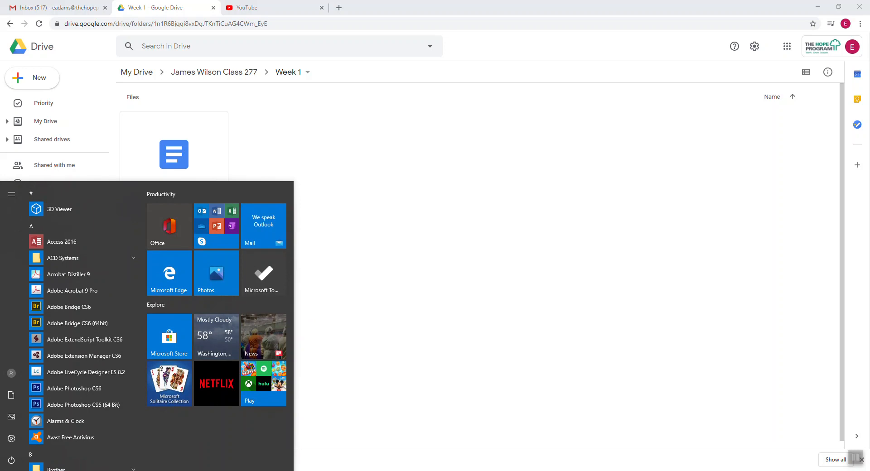
type("this")
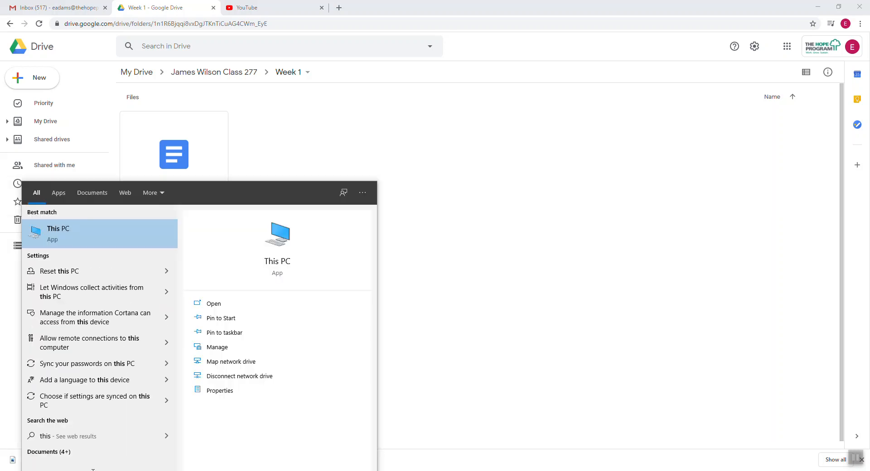
right_click(273, 264)
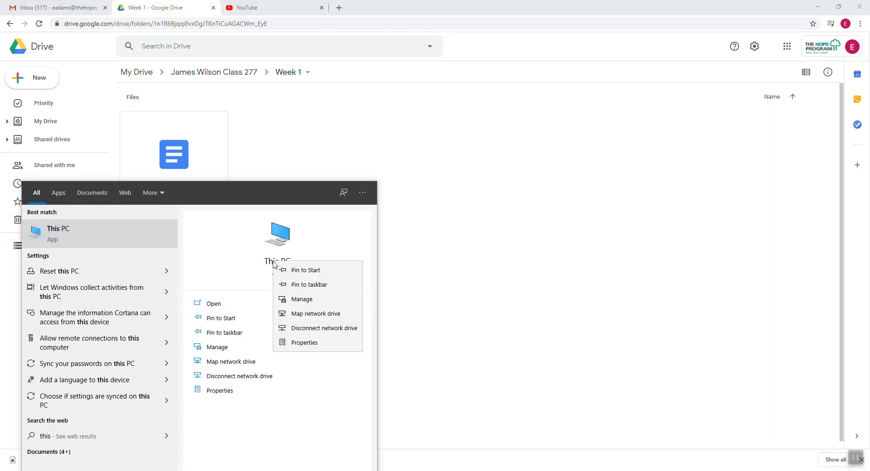
left_click(301, 343)
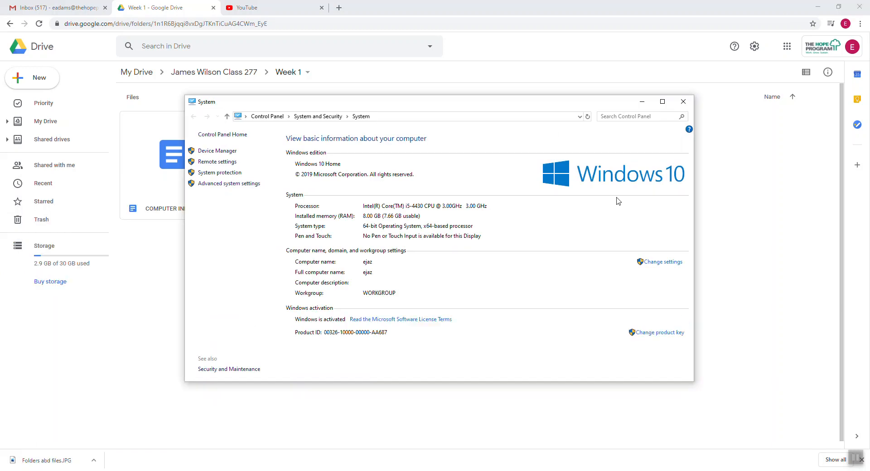
left_click(683, 101)
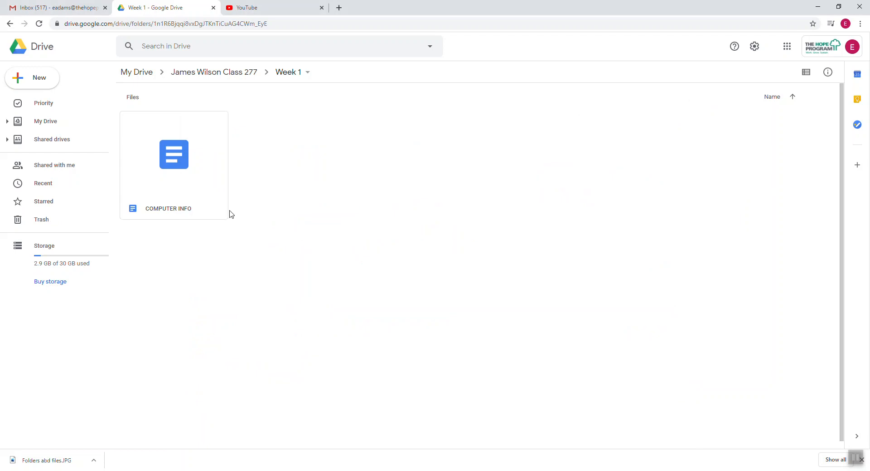
scroll(225, 256, "down", 1)
left_click(270, 470)
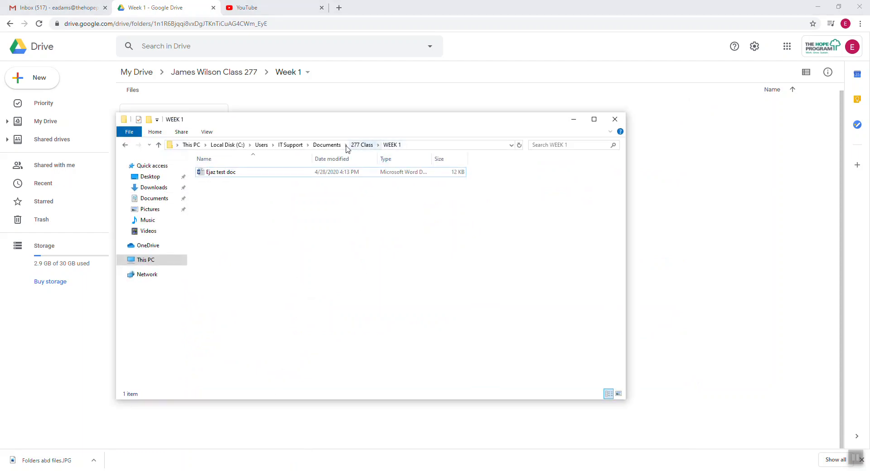
left_click(362, 144)
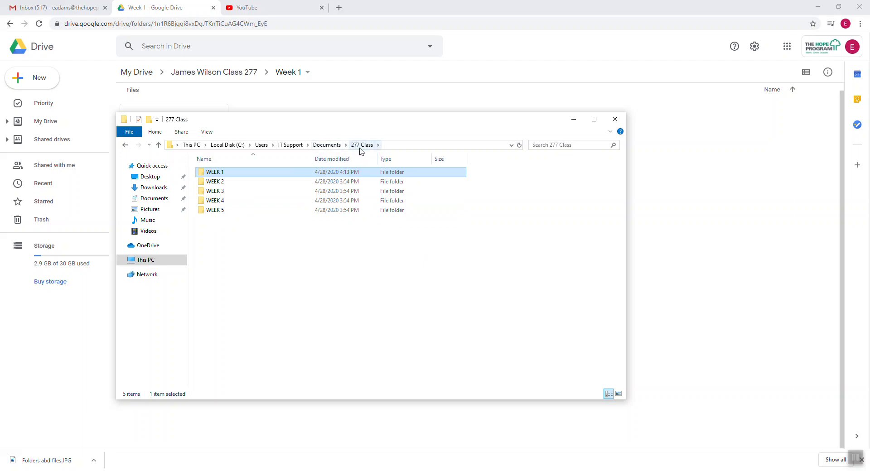
left_click(406, 146)
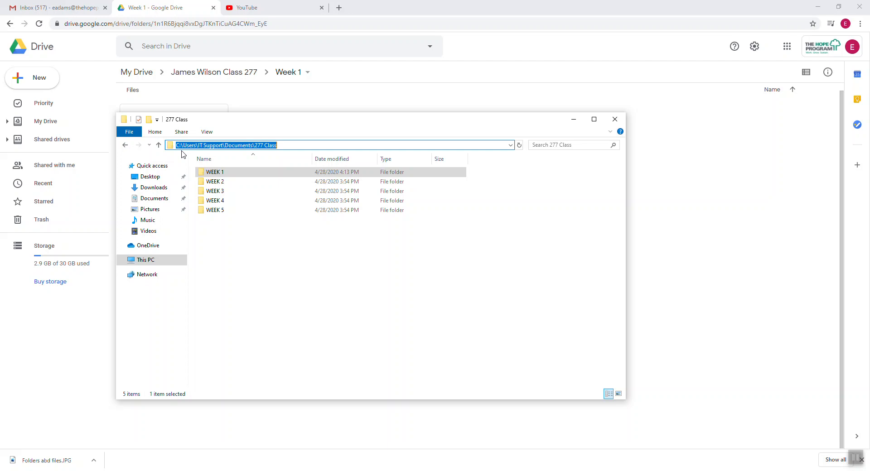
left_click(573, 144)
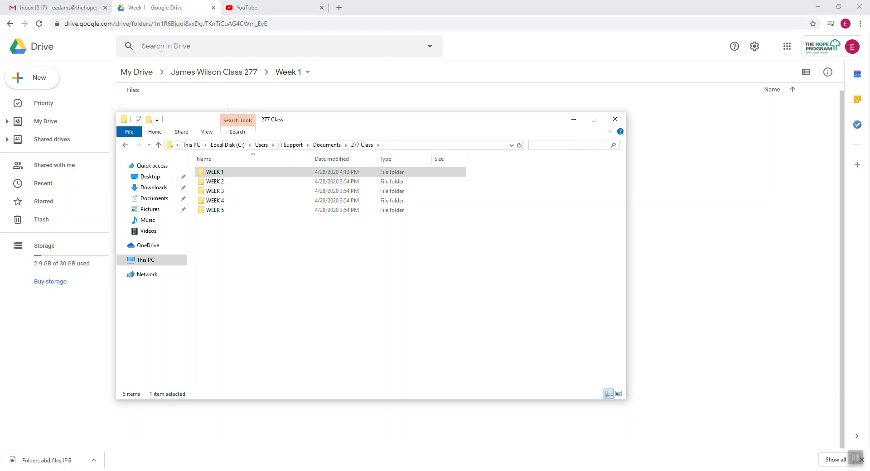
left_click_drag(362, 125, 589, 200)
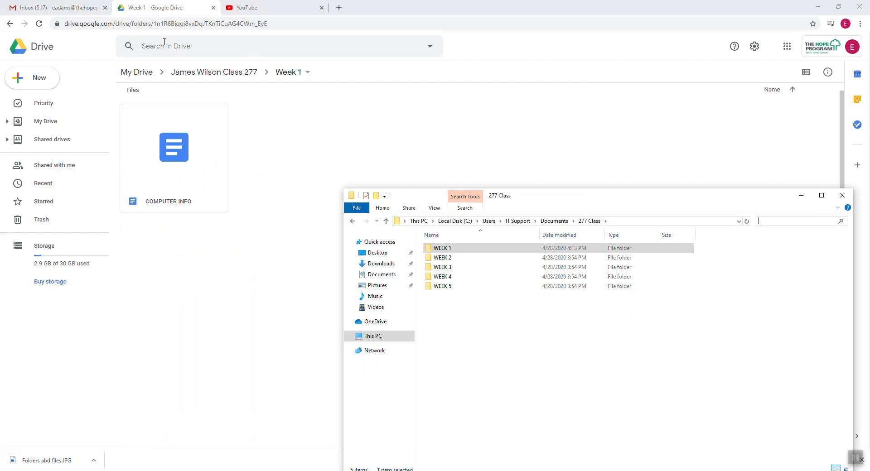
left_click(539, 361)
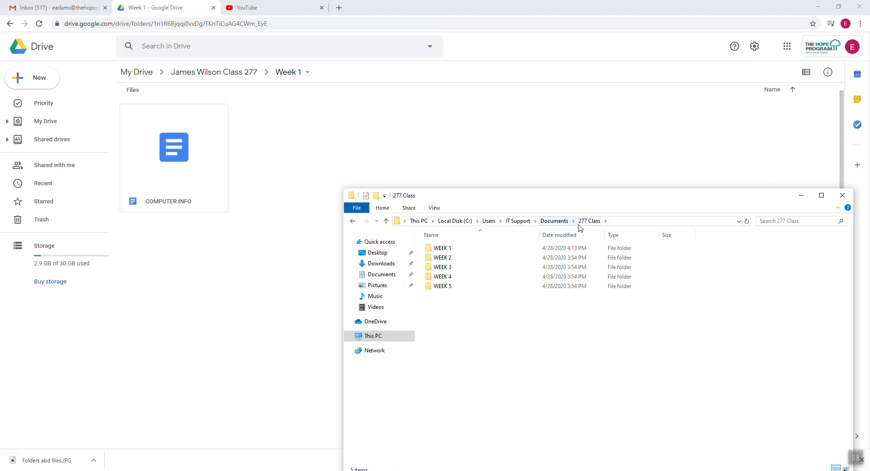
left_click(340, 163)
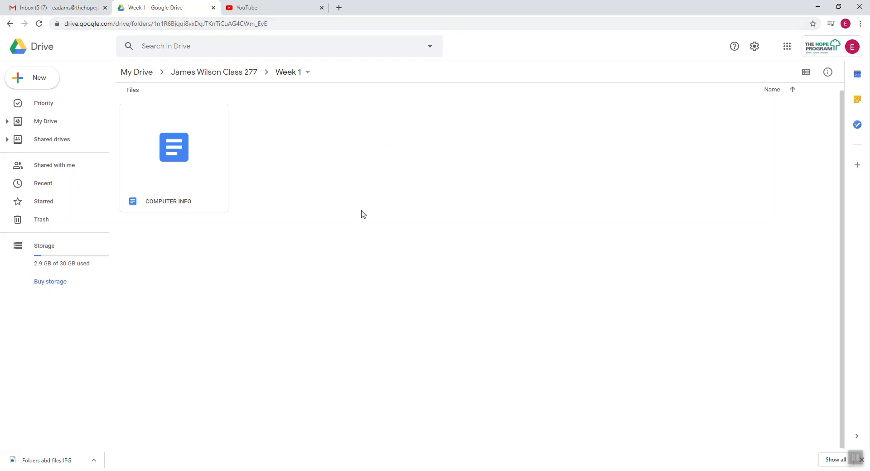
Return to the Class 277 folder and open the Week 2 subfolder.
left_click(210, 73)
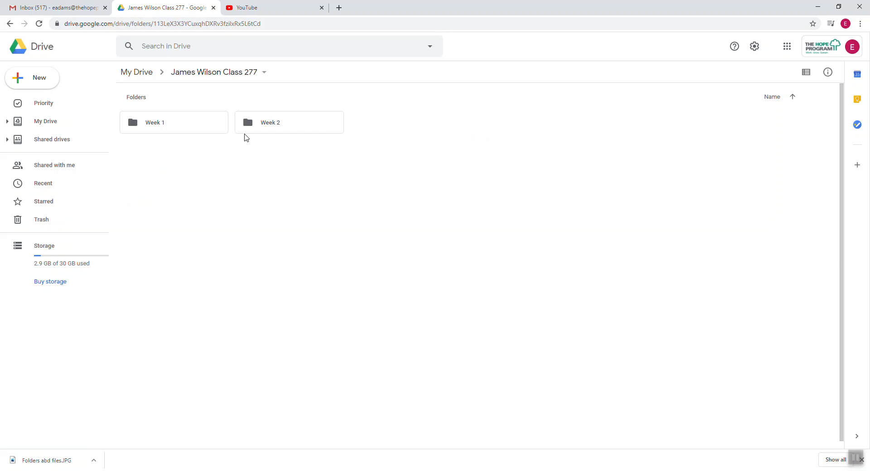
left_click(273, 123)
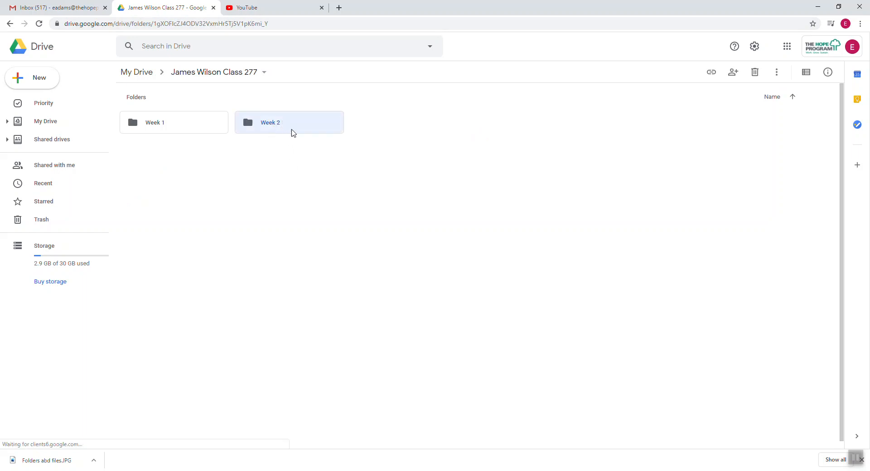
double_click(284, 125)
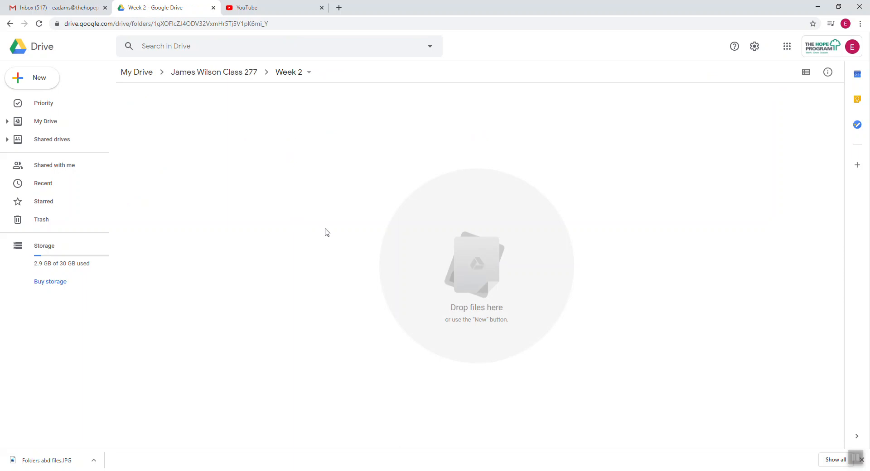
Go up from Week 2 to the Class 277 folder through the breadcrumb.
left_click(222, 77)
Type TEST into the COMPUTER INFO document in Week 1 and close it.
double_click(161, 124)
double_click(192, 163)
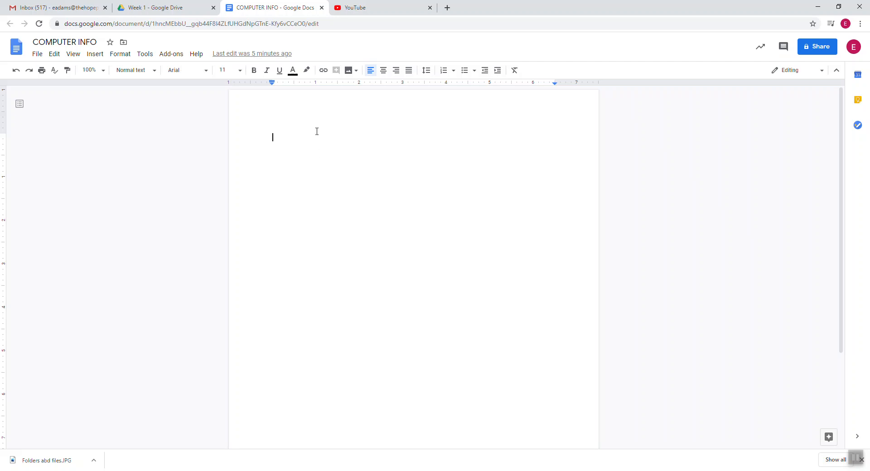
type("TEST")
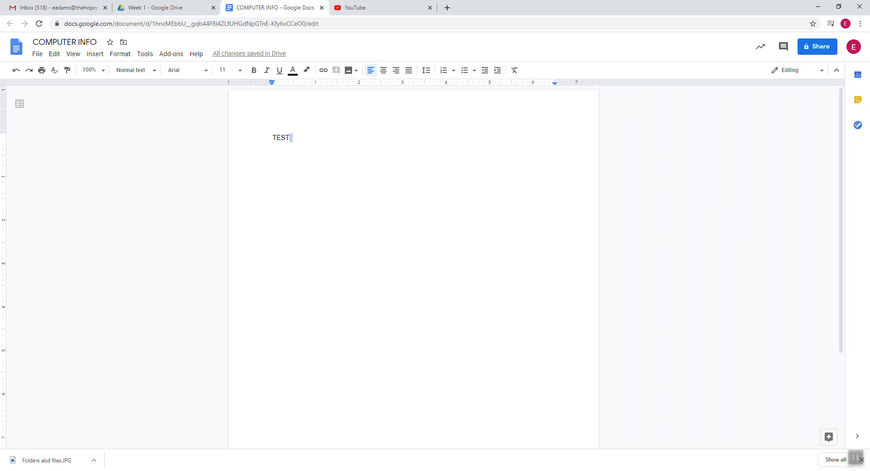
left_click(323, 8)
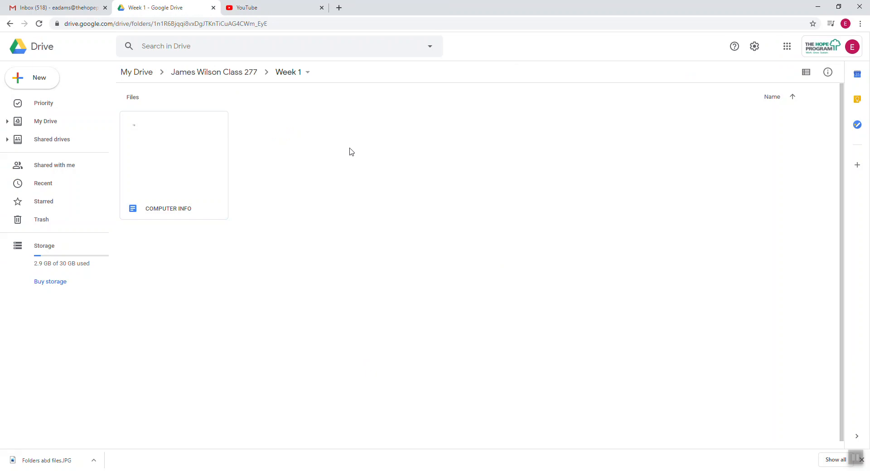
Reopen COMPUTER INFO to confirm the text, close it, and view Shared with me.
double_click(175, 163)
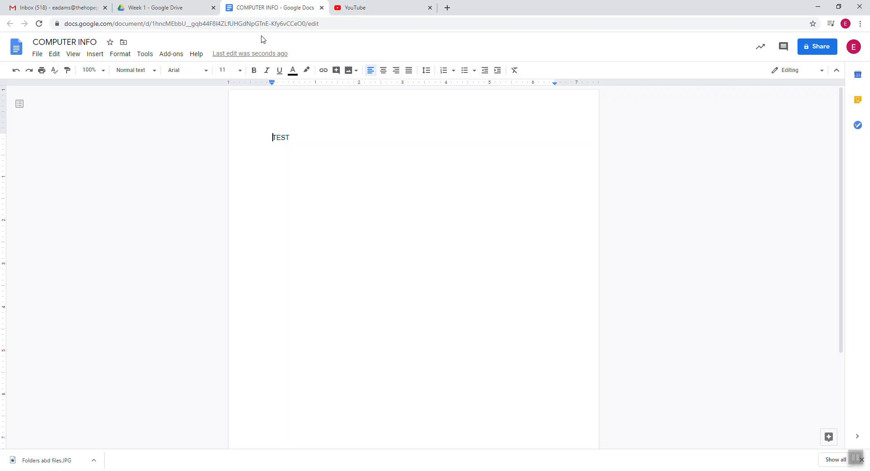
left_click(321, 7)
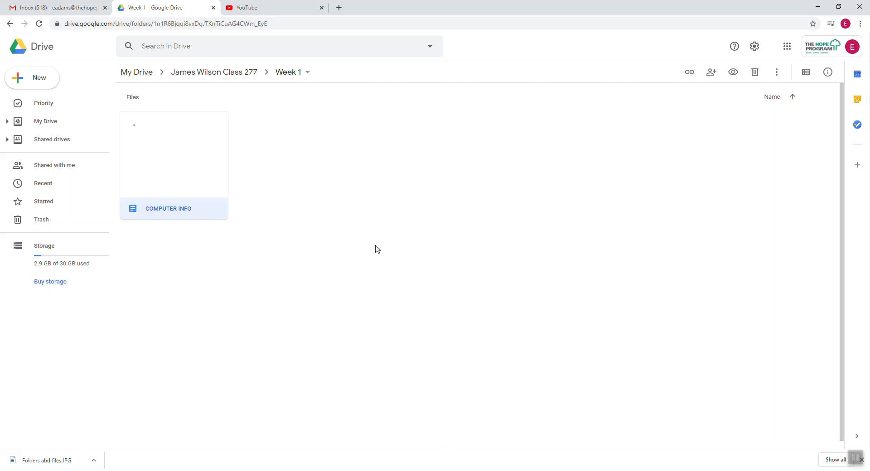
left_click(58, 165)
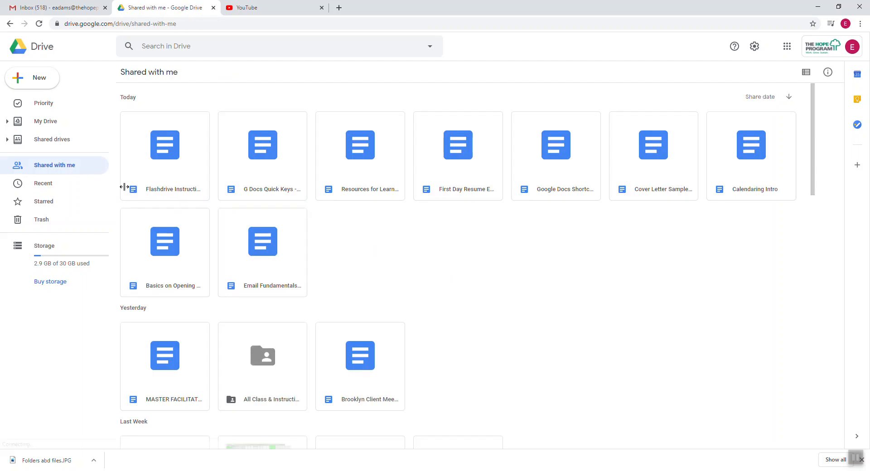
Switch the shared files to list view and drag Resume.docx toward My Drive.
left_click(806, 72)
scroll(467, 301, "down", 15)
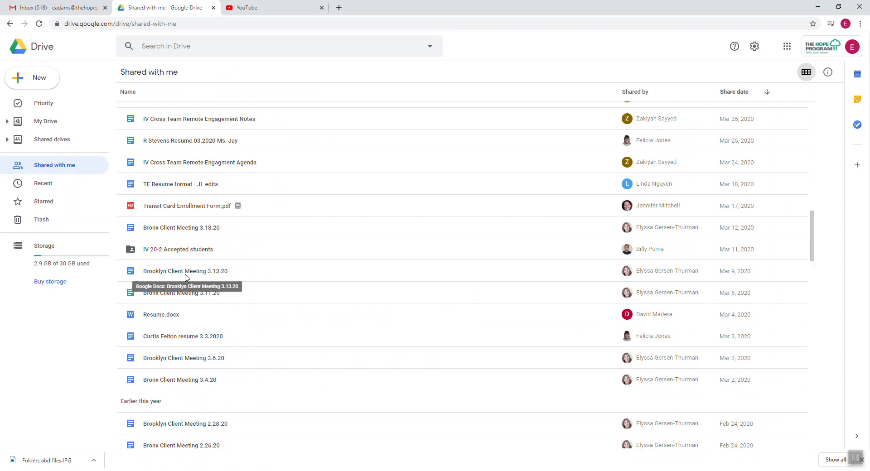
left_click(156, 317)
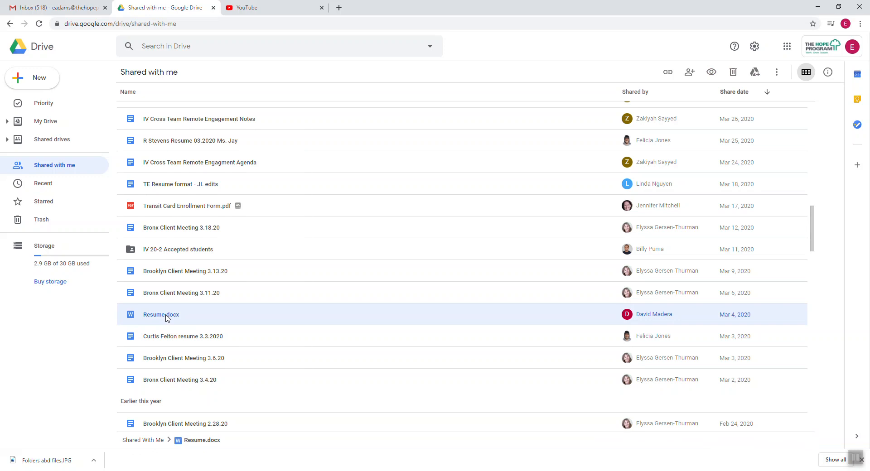
left_click_drag(166, 318, 165, 412)
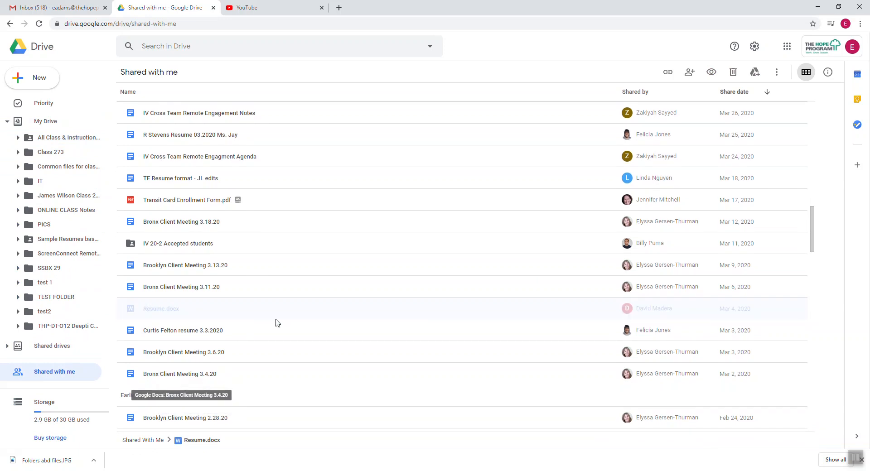
Collapse the My Drive tree, open My Drive, and scroll through its files.
scroll(311, 274, "up", 15)
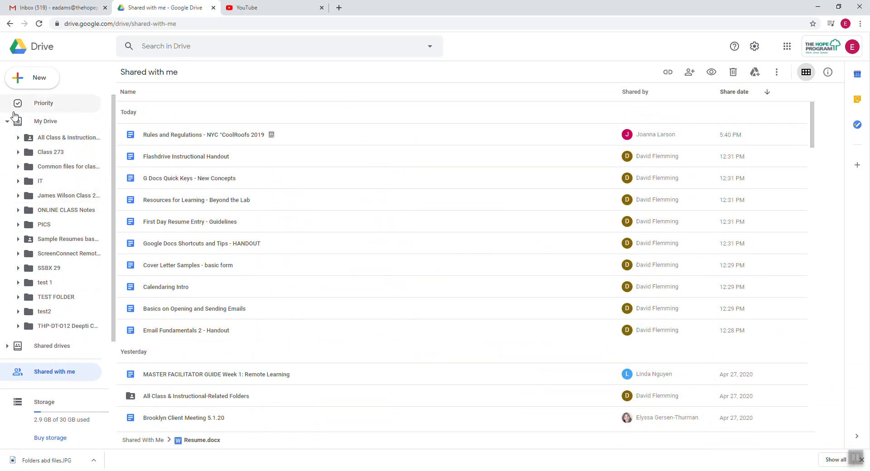
left_click(7, 122)
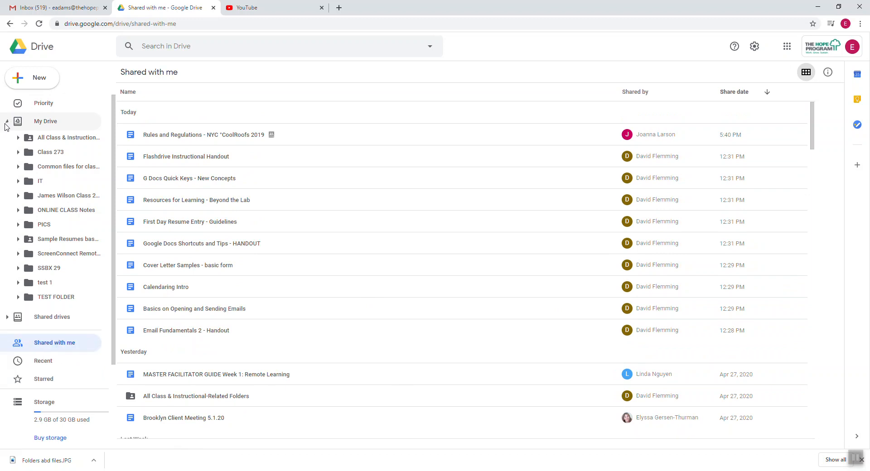
left_click(70, 122)
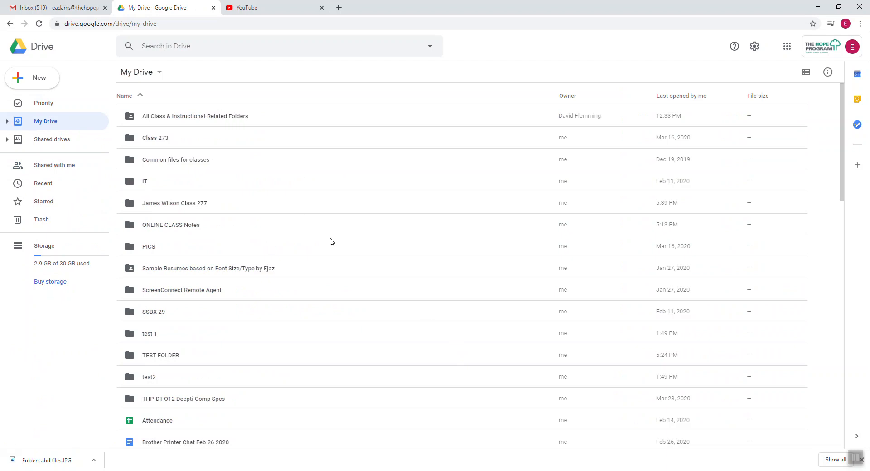
scroll(320, 263, "down", 10)
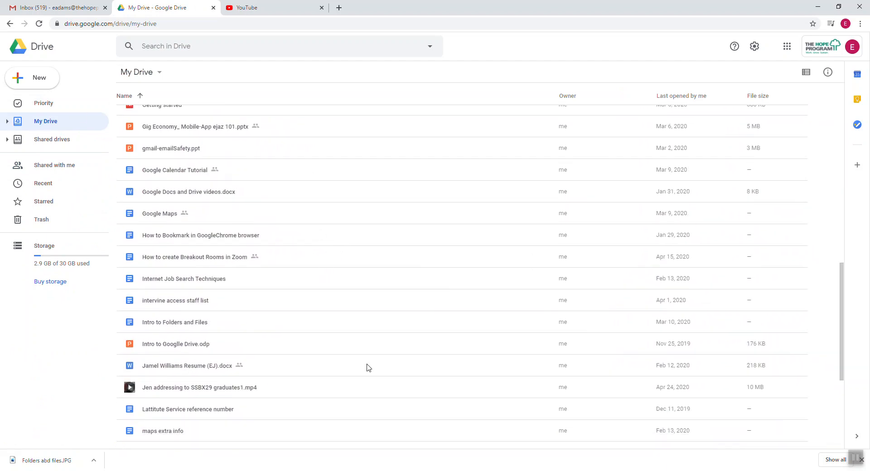
scroll(369, 364, "down", 5)
scroll(369, 361, "down", 5)
scroll(357, 307, "up", 5)
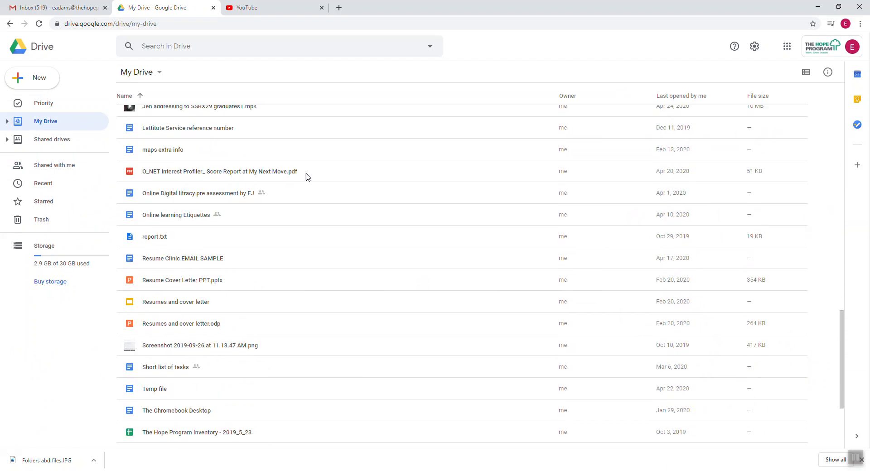
scroll(360, 307, "down", 5)
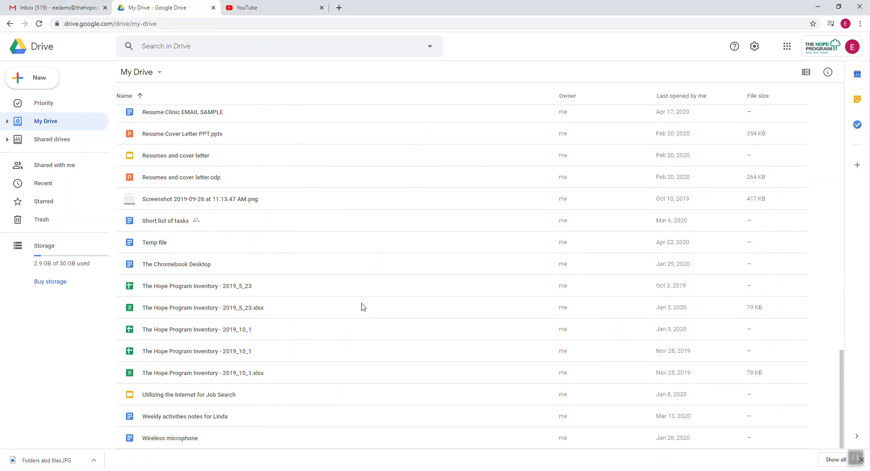
scroll(364, 313, "up", 9)
scroll(366, 317, "up", 15)
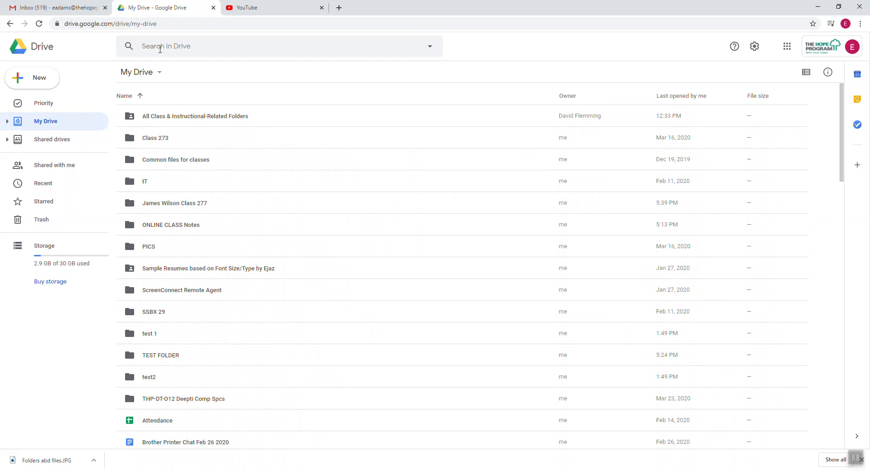
scroll(322, 360, "down", 15)
scroll(323, 358, "down", 10)
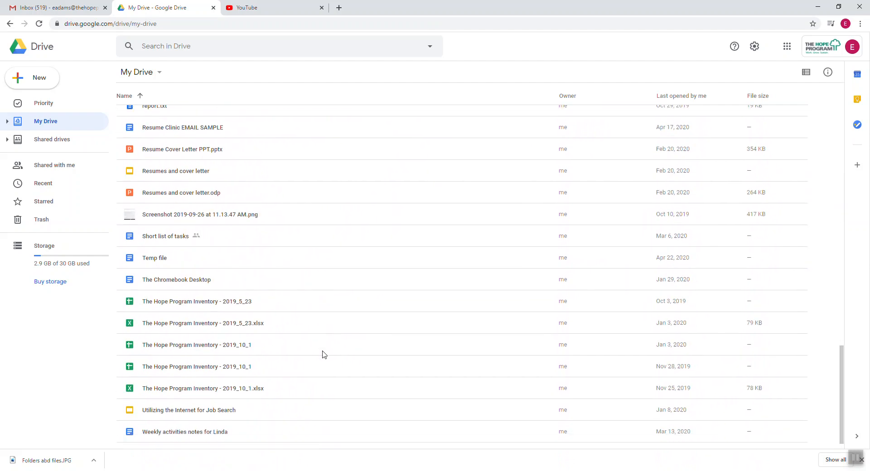
left_click(160, 44)
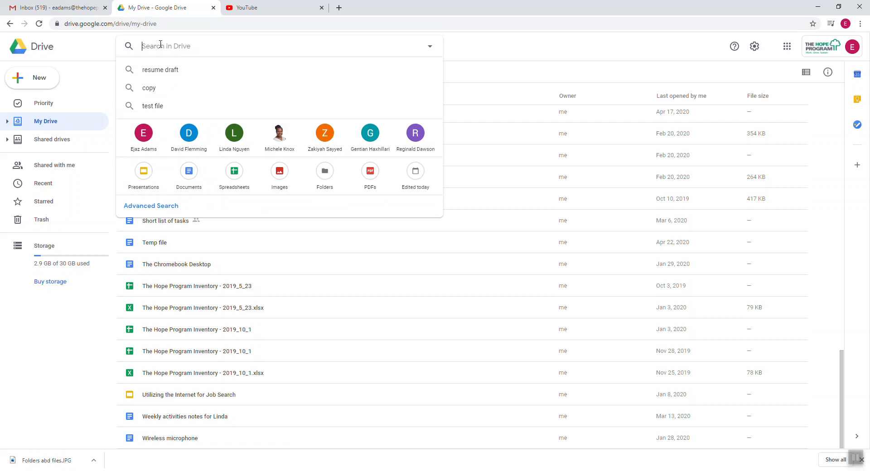
Search for TEST FOLDER and open it, then search again and open Week 1 Test Folder.
type("TES")
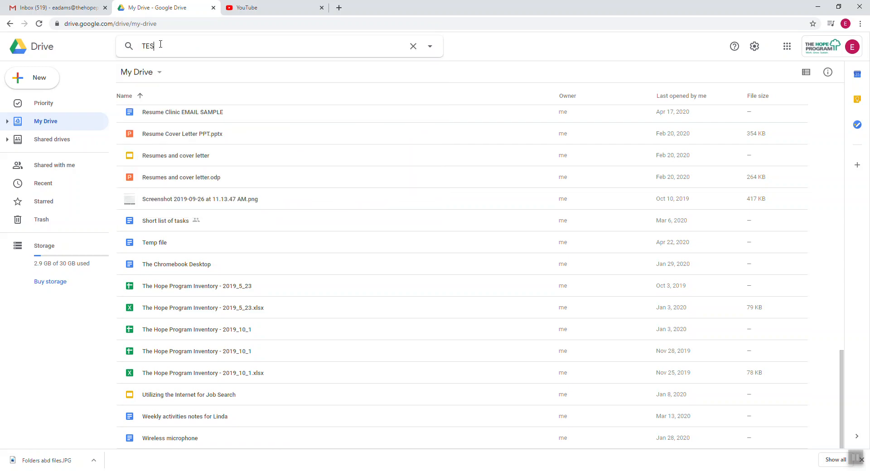
type("T FOLDER")
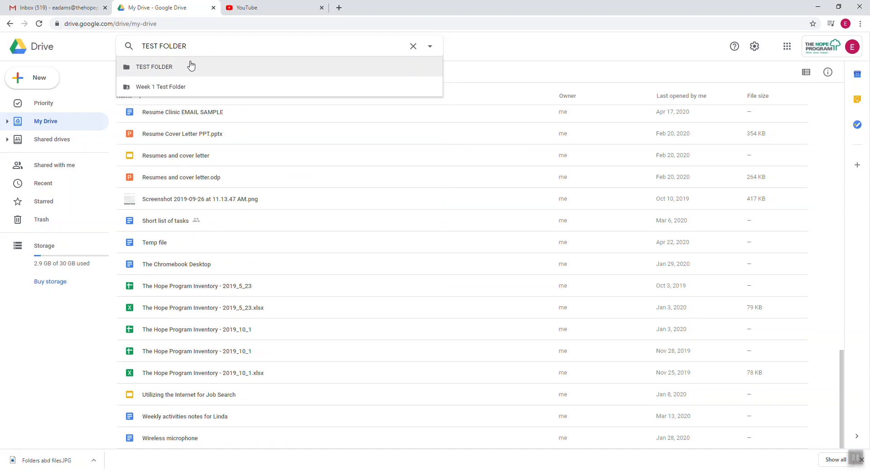
left_click(155, 68)
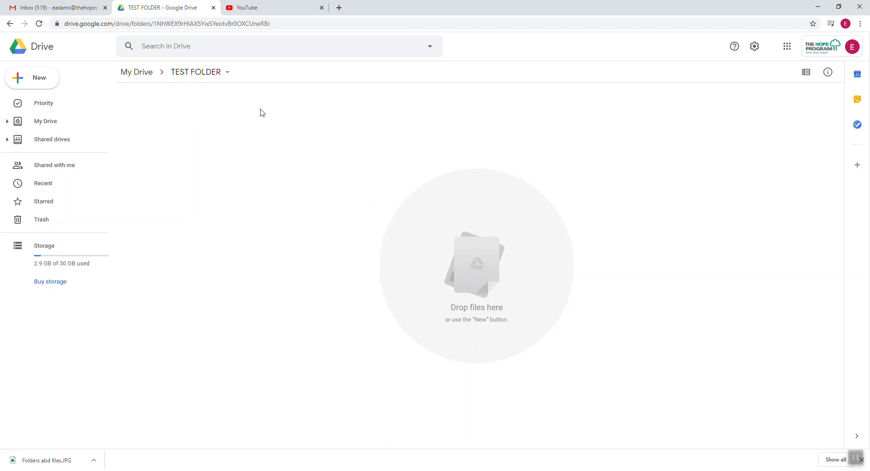
left_click(243, 47)
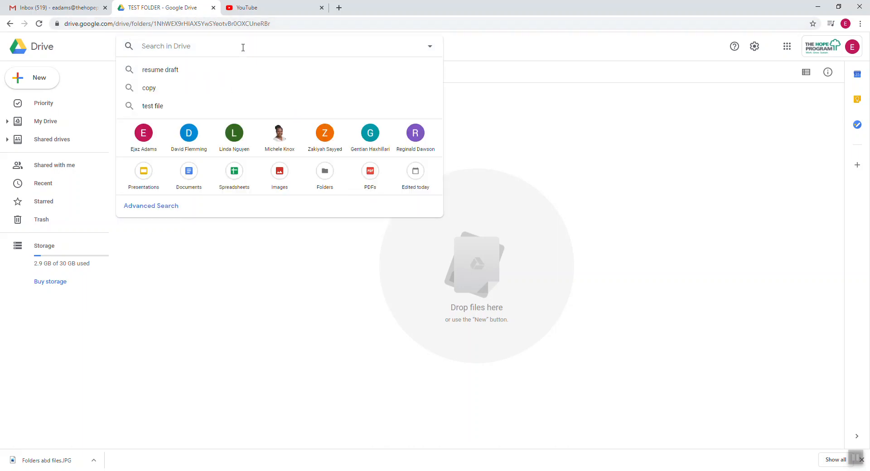
type("TEST")
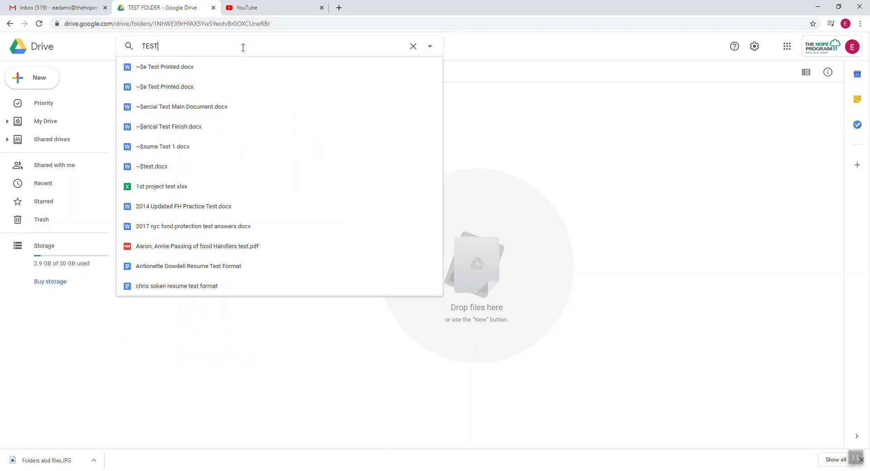
type(" FOL")
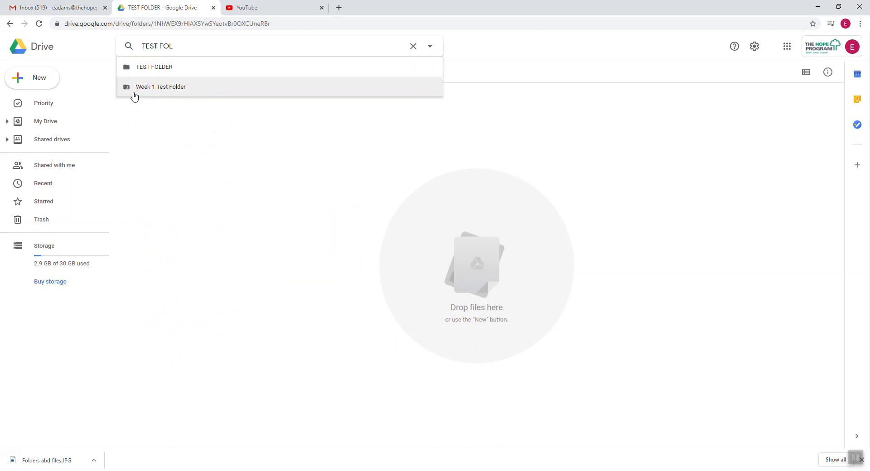
left_click(150, 89)
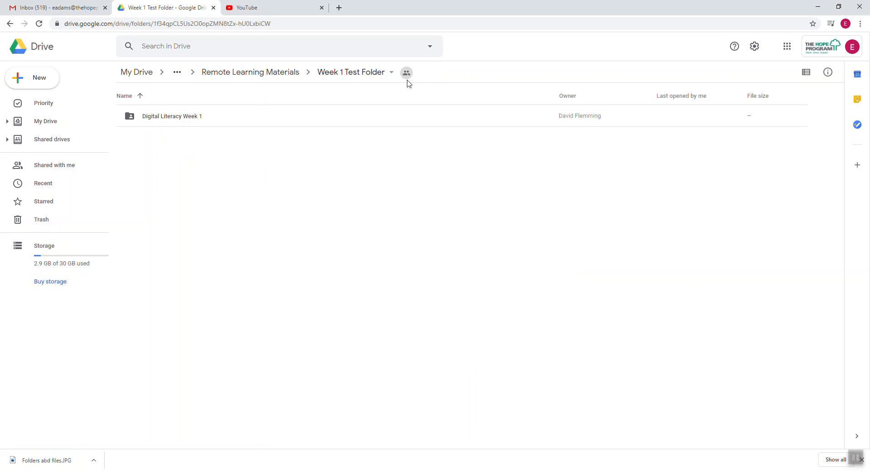
Check who TEST FOLDER is shared with, return to it, and open Folders abd files.JPG maximized in Photos.
mouse_move(410, 77)
left_click(408, 76)
left_click(10, 24)
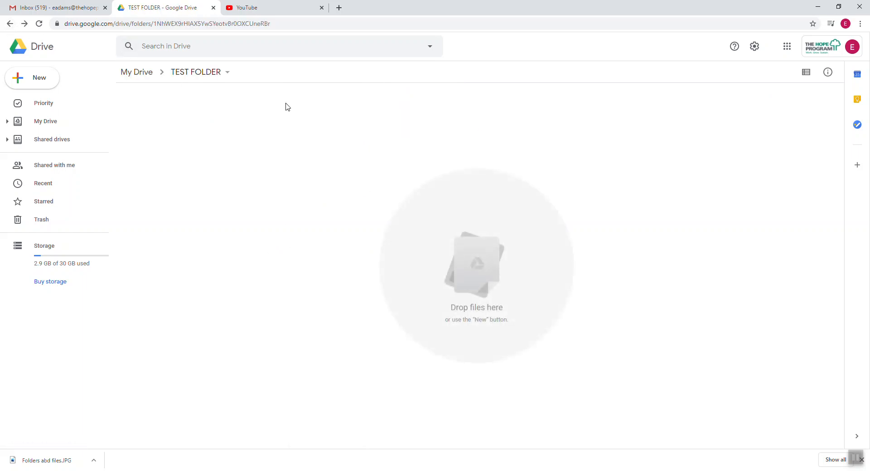
left_click(240, 53)
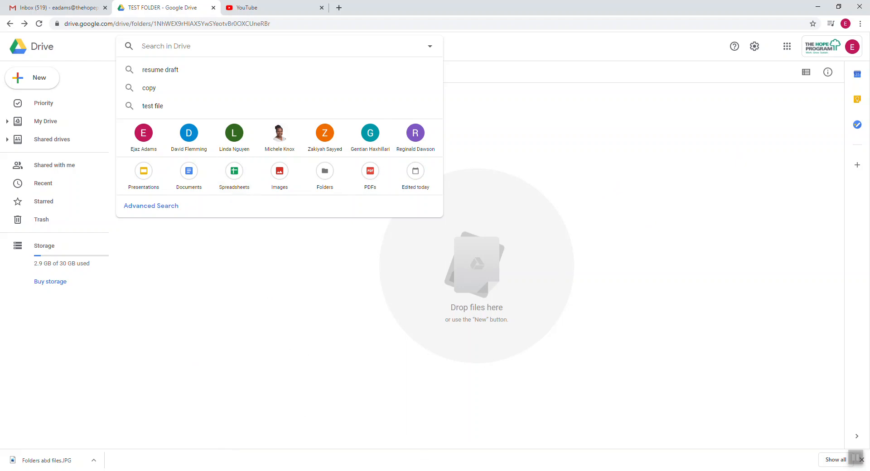
left_click(344, 470)
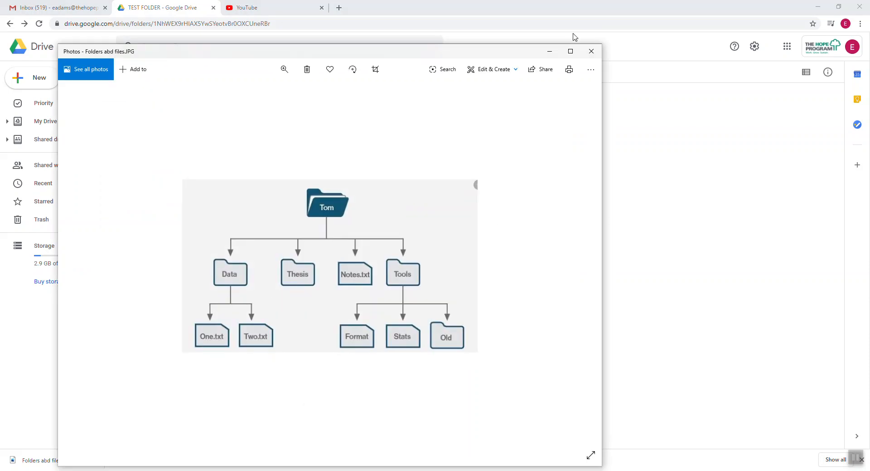
left_click(571, 52)
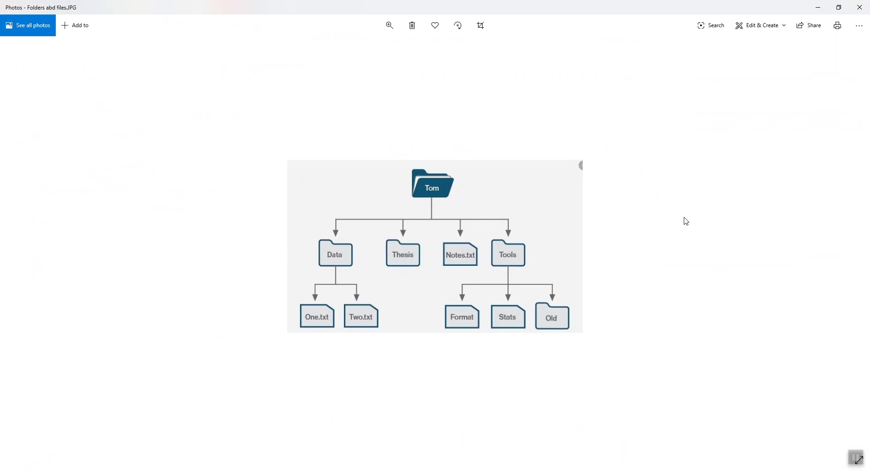
left_click(267, 470)
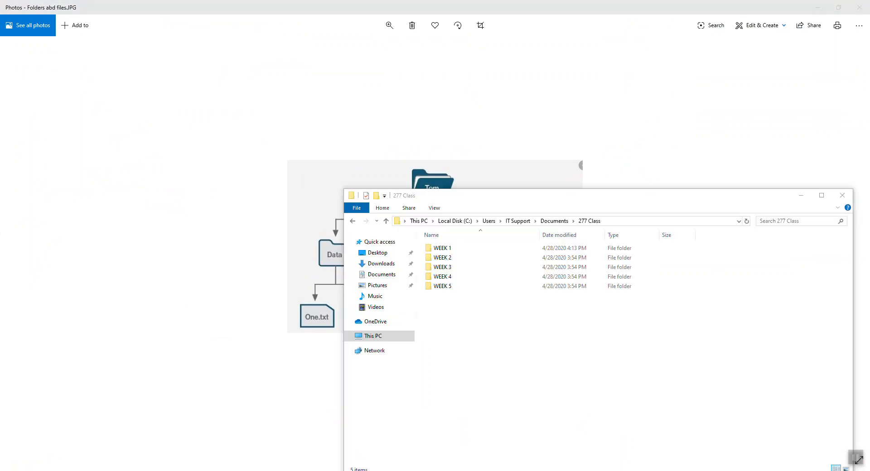
left_click_drag(625, 202, 335, 106)
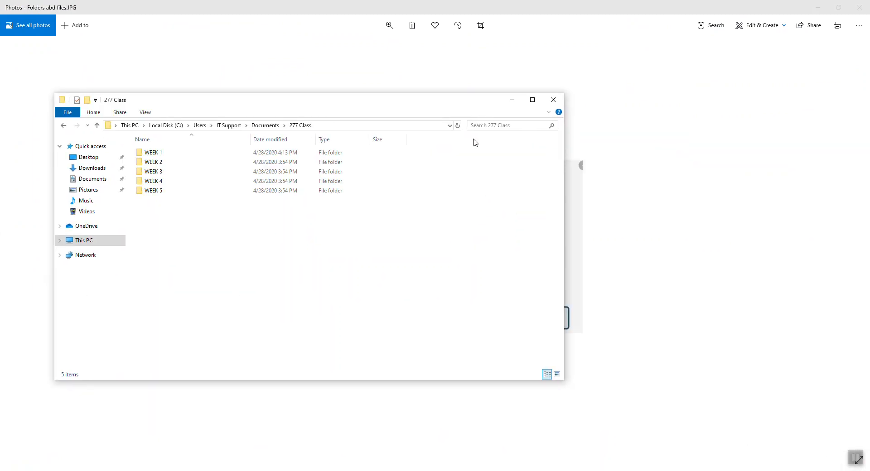
left_click(512, 99)
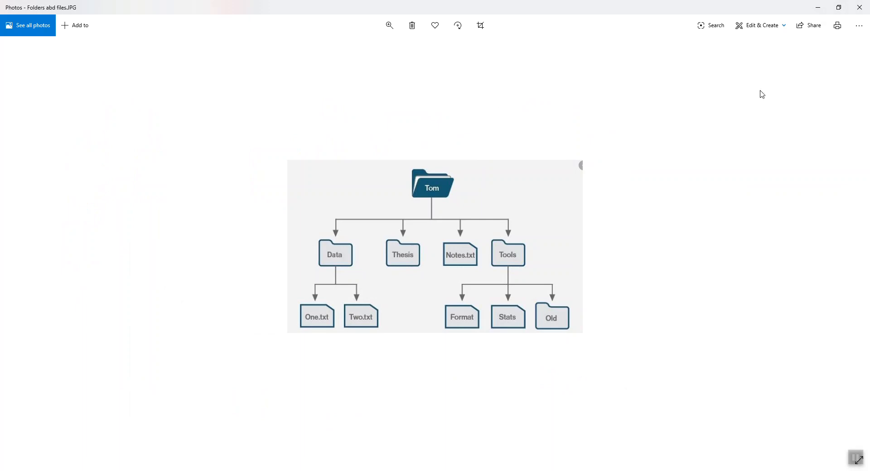
Return to Chrome, open My Drive, and scroll its list to locate TEST FOLDER.
left_click(285, 470)
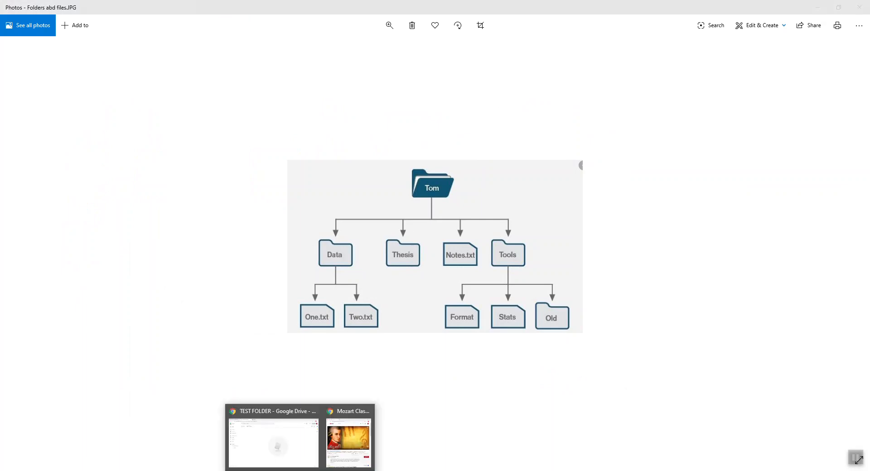
left_click(297, 435)
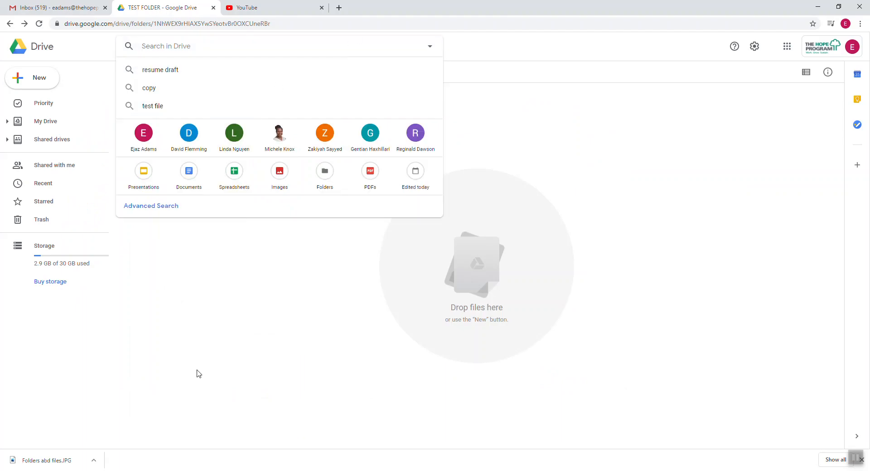
left_click(43, 50)
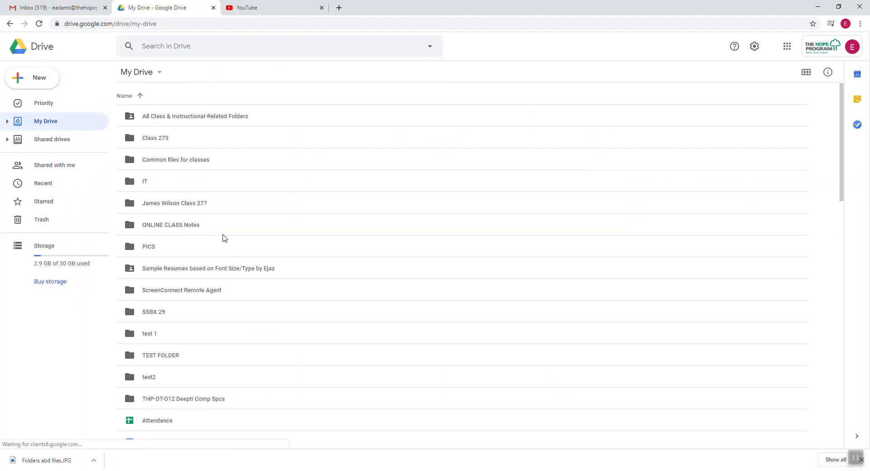
scroll(225, 239, "down", 1)
scroll(213, 217, "down", 1)
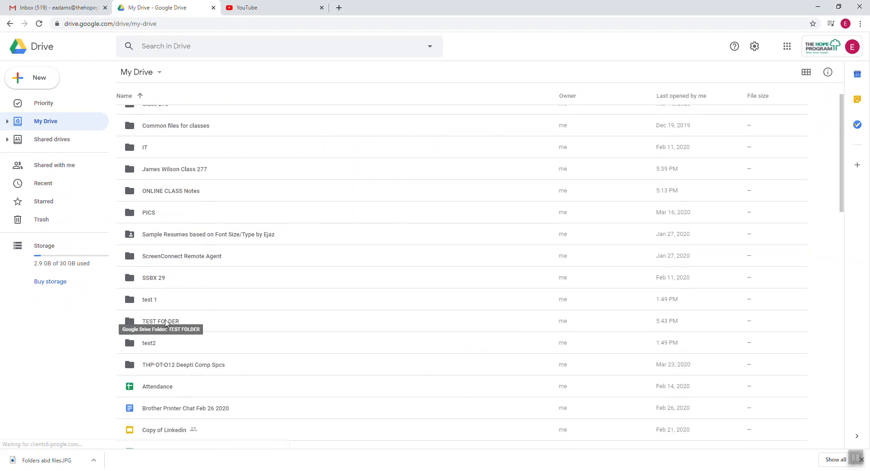
scroll(208, 340, "down", 2)
scroll(220, 333, "up", 4)
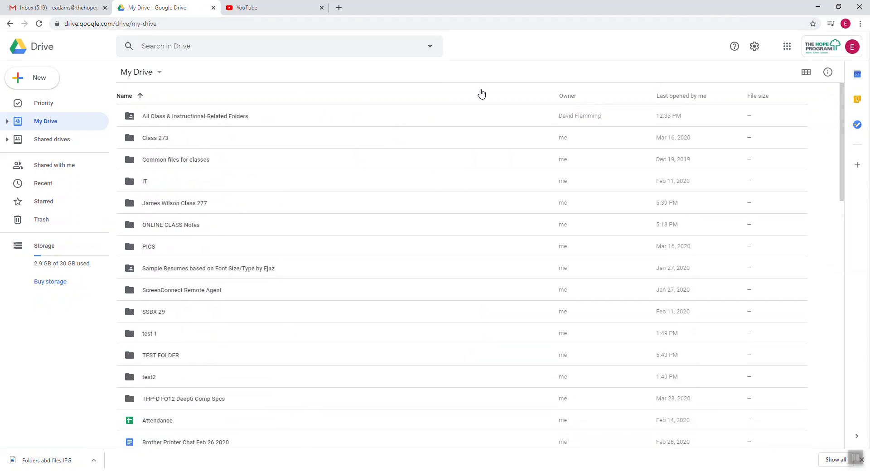
left_click(687, 96)
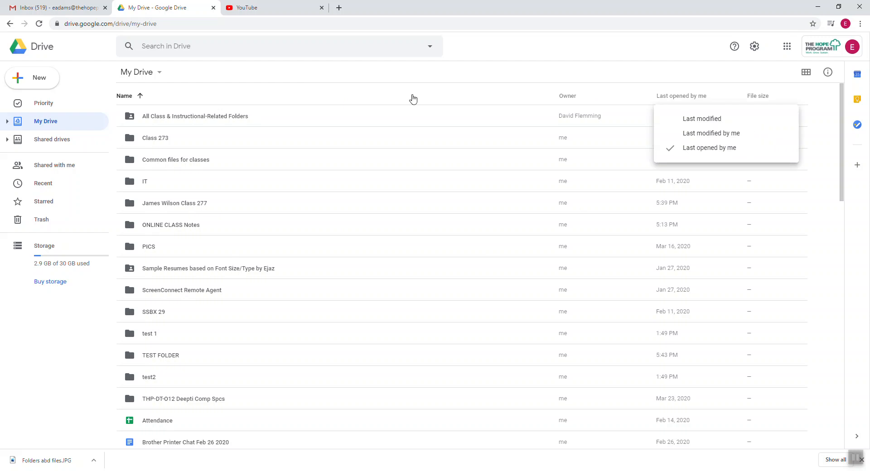
left_click(66, 329)
scroll(143, 333, "down", 1)
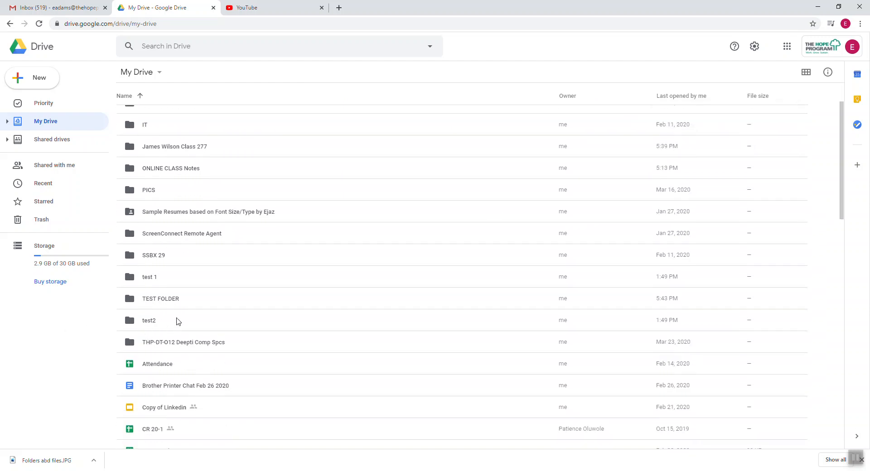
Open TEST FOLDER and create a new folder named Tom inside it.
left_click(161, 301)
double_click(162, 302)
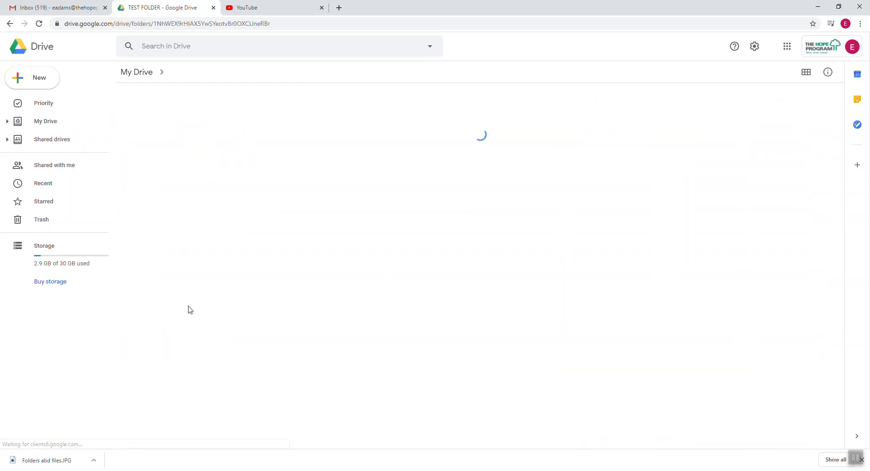
right_click(239, 160)
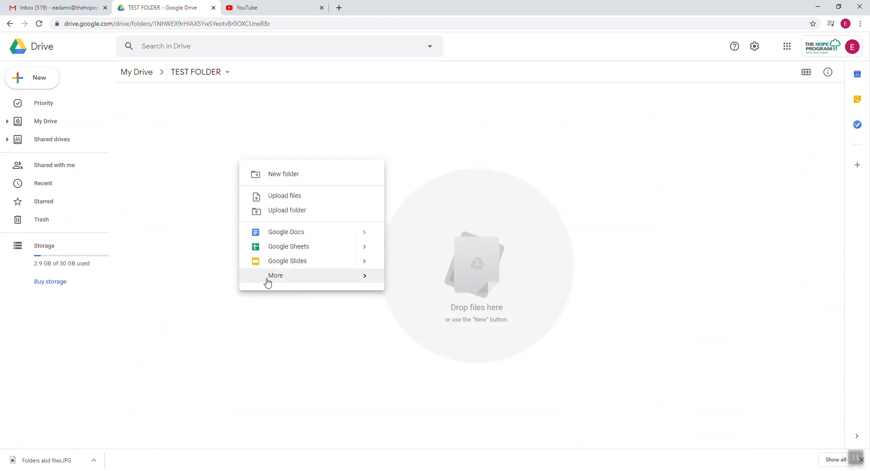
left_click(287, 175)
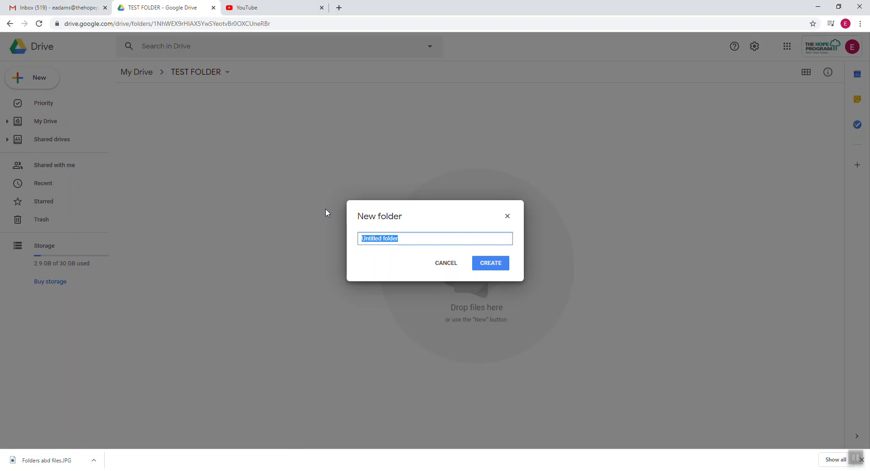
type("tOM")
key("BackSpace")
key("BackSpace")
type("Tom")
left_click(485, 263)
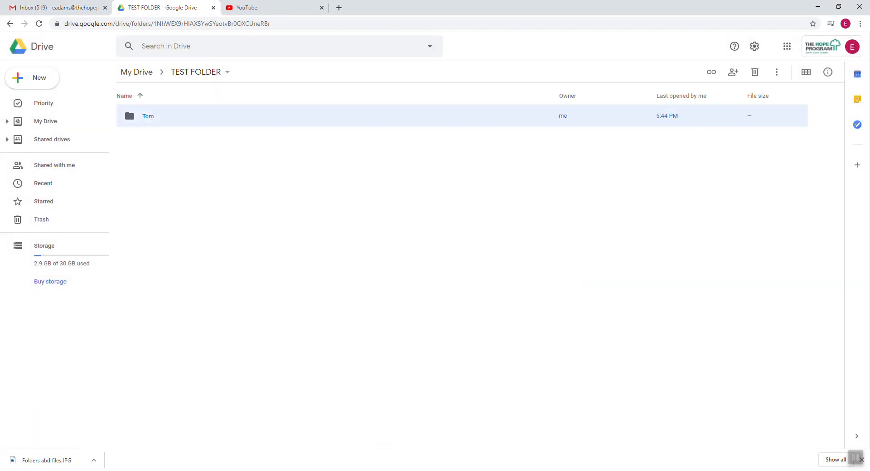
Check the diagram, return to the TEST FOLDER page, and open the Tom folder.
key("alt+Tab")
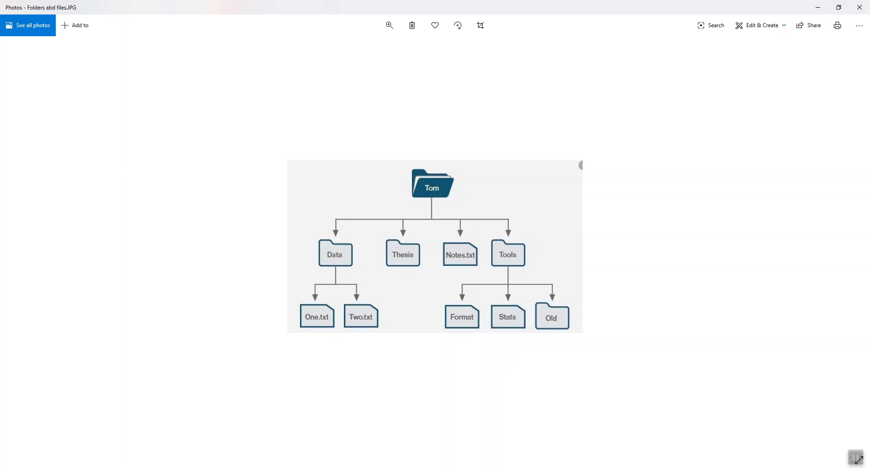
left_click(300, 470)
left_click(275, 452)
left_click(167, 189)
left_click(165, 118)
double_click(165, 119)
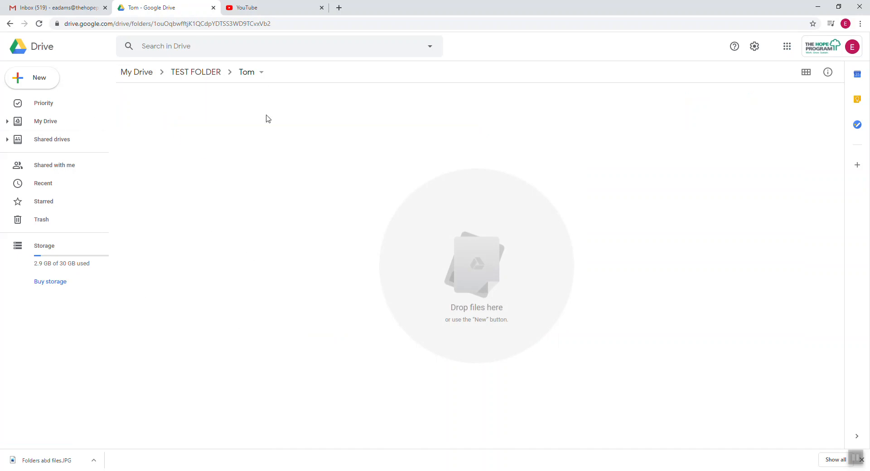
Create a folder named Data inside Tom, checking the diagram for the name.
left_click(40, 79)
left_click(59, 88)
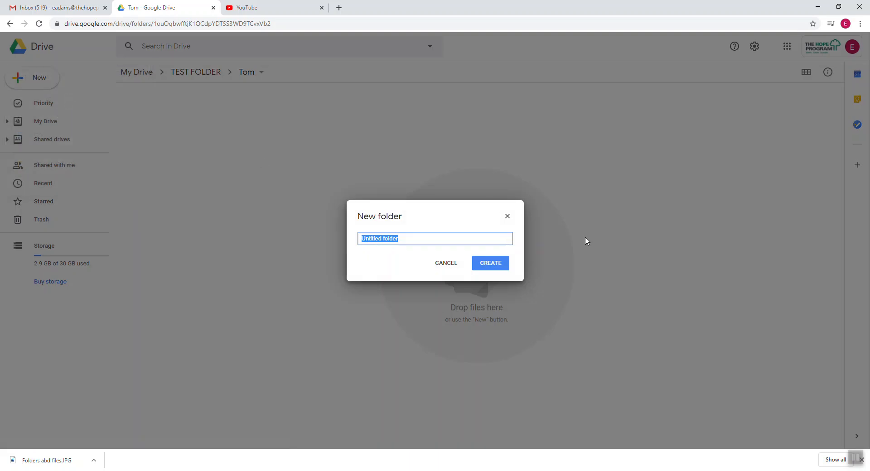
key("alt+Tab")
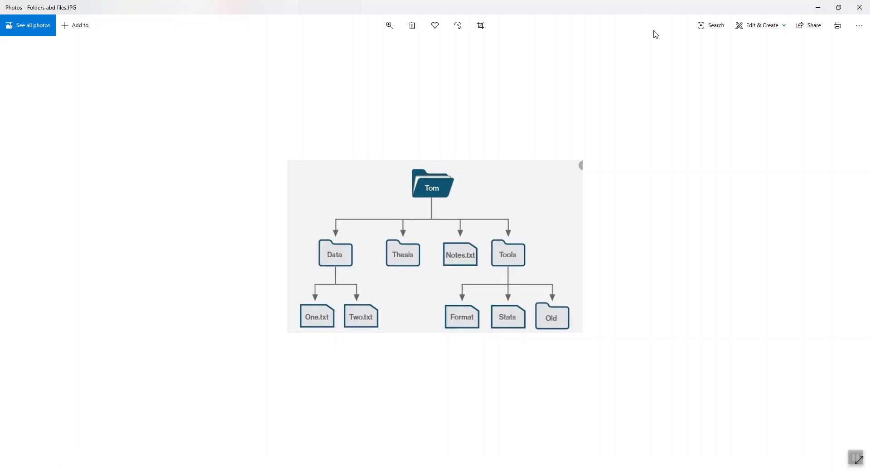
left_click(817, 9)
type("Data")
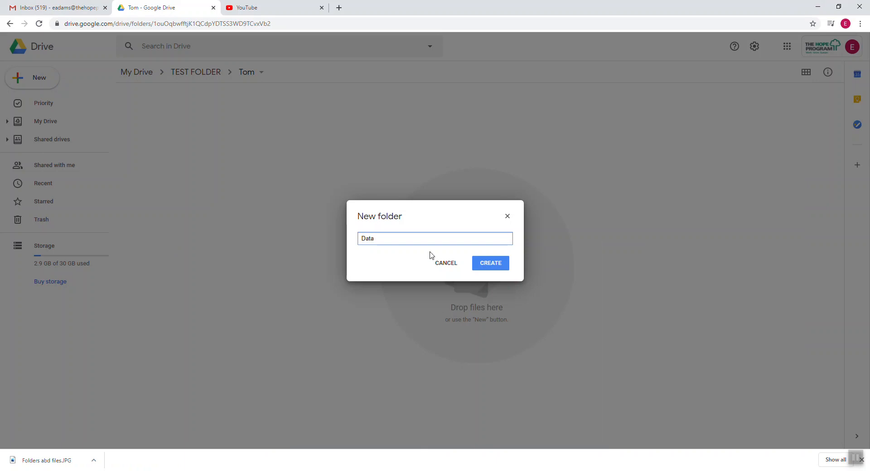
left_click(477, 263)
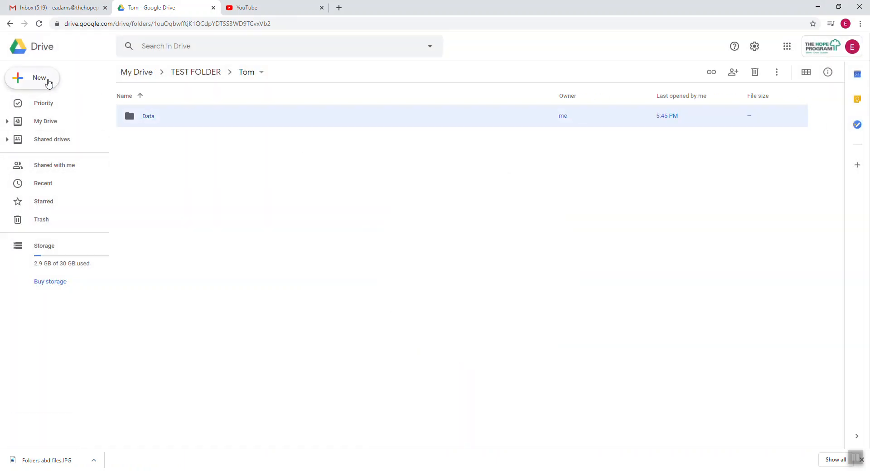
left_click(49, 84)
Create Tools and Notes folders beside Data inside the Tom folder.
left_click(292, 243)
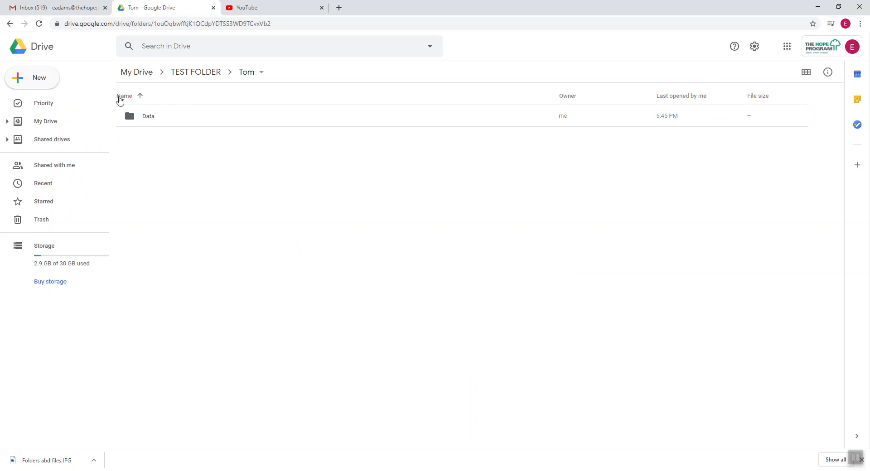
right_click(177, 193)
left_click(203, 203)
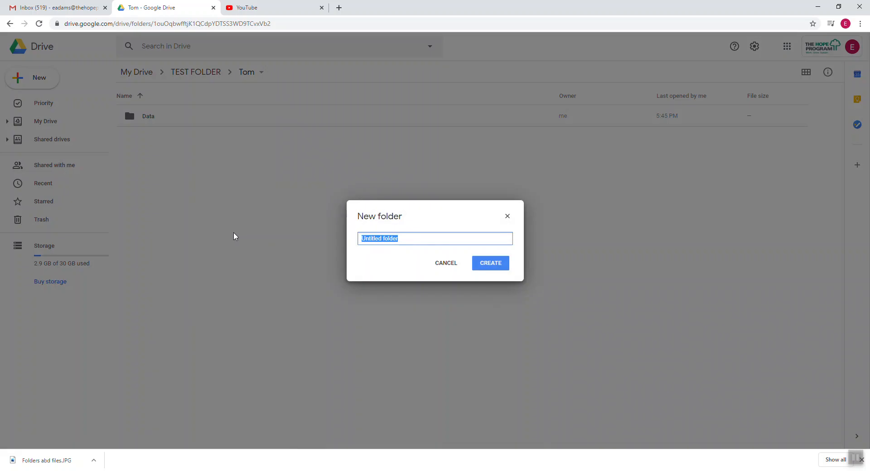
type("Tools")
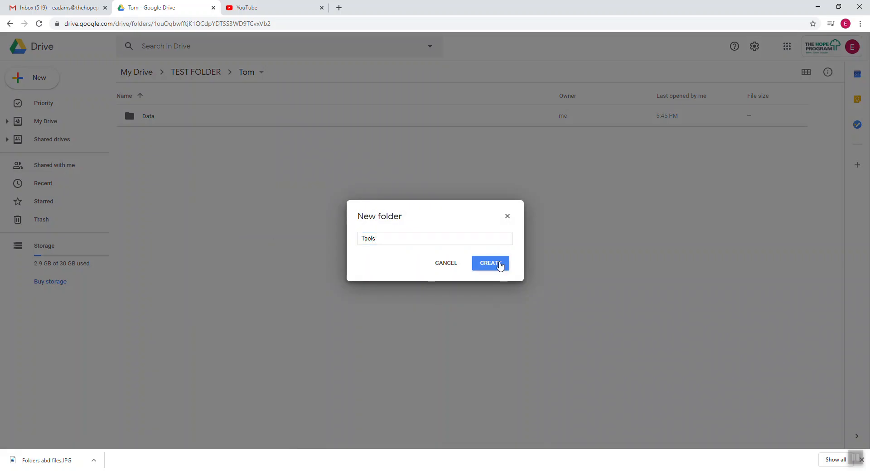
left_click(498, 265)
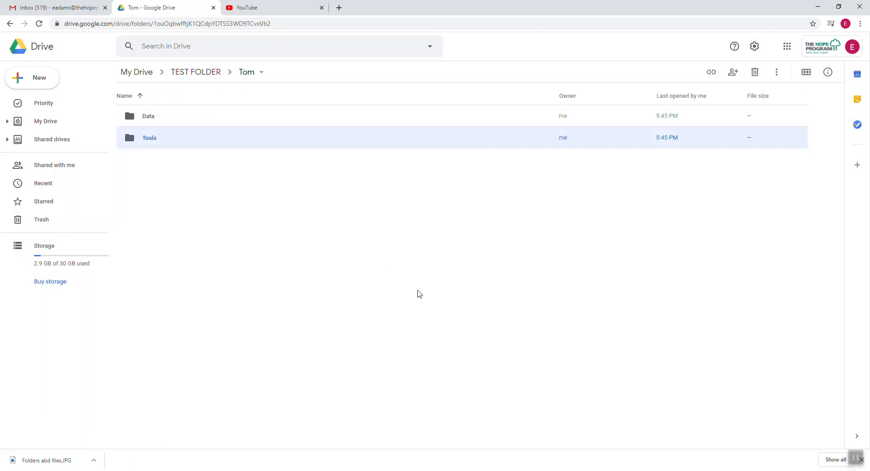
left_click(418, 295)
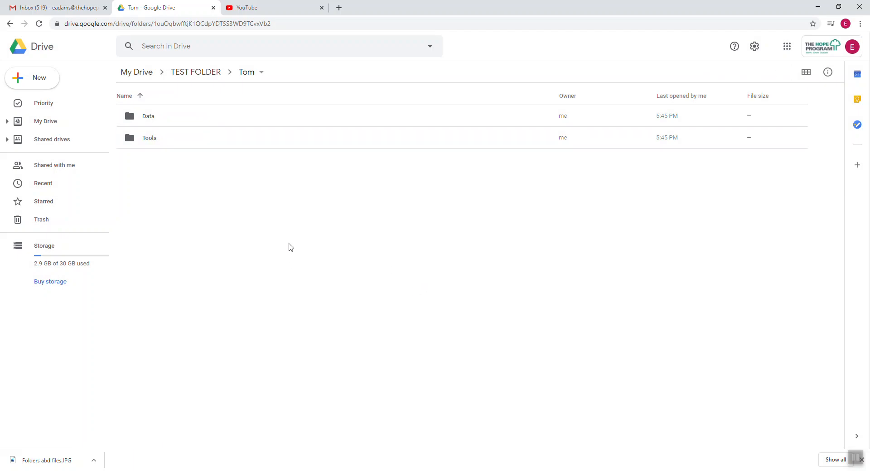
right_click(289, 245)
left_click(344, 258)
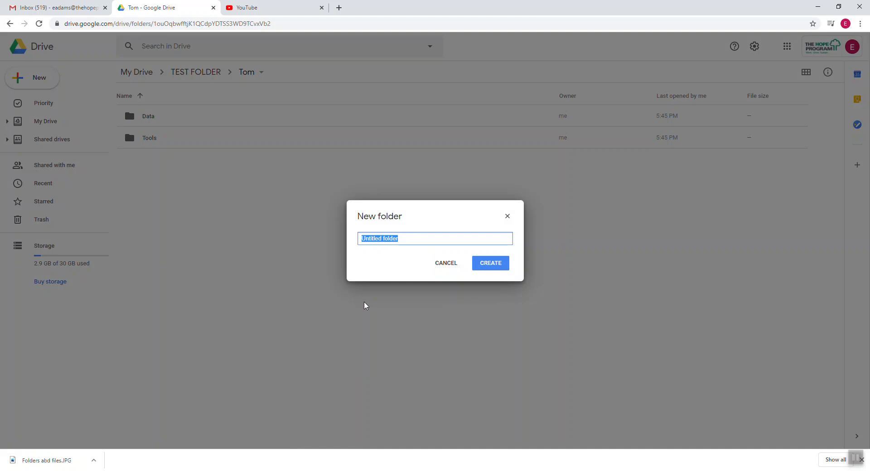
type("Notes")
left_click(501, 265)
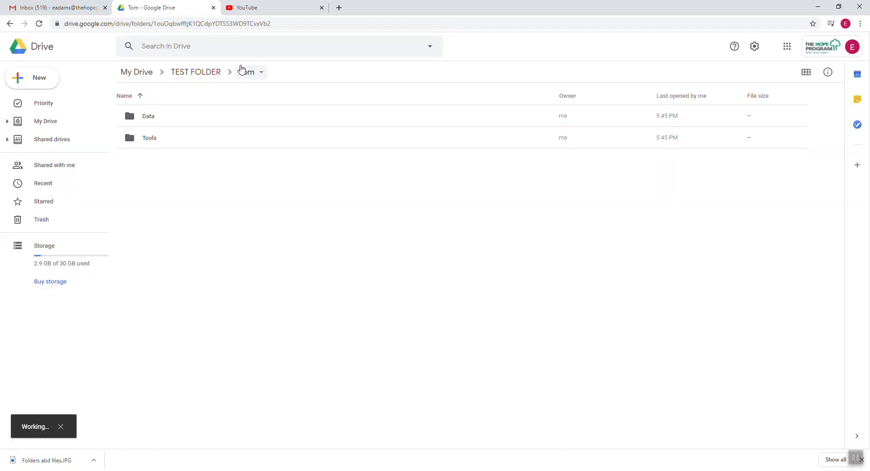
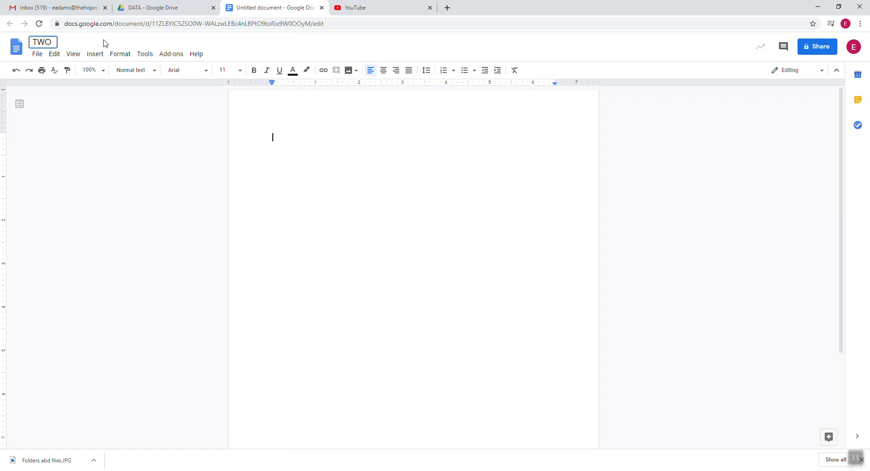
Confirm the document title TWO and close the document to return to the DATA folder.
key("Return")
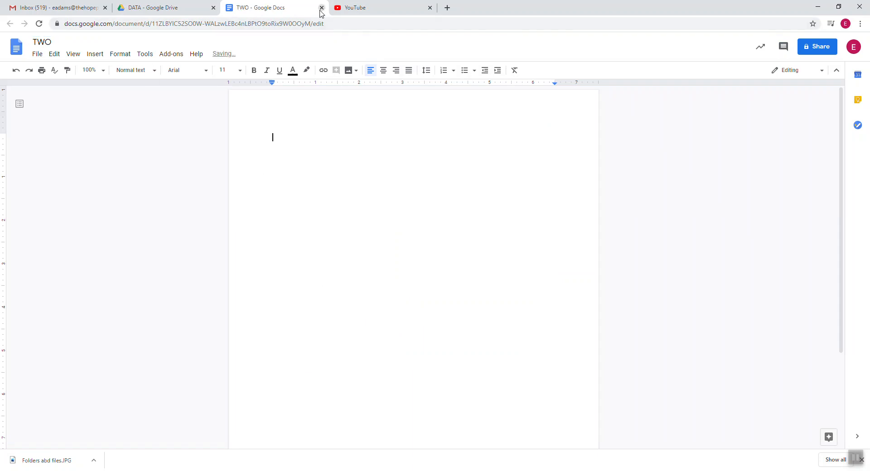
left_click(322, 7)
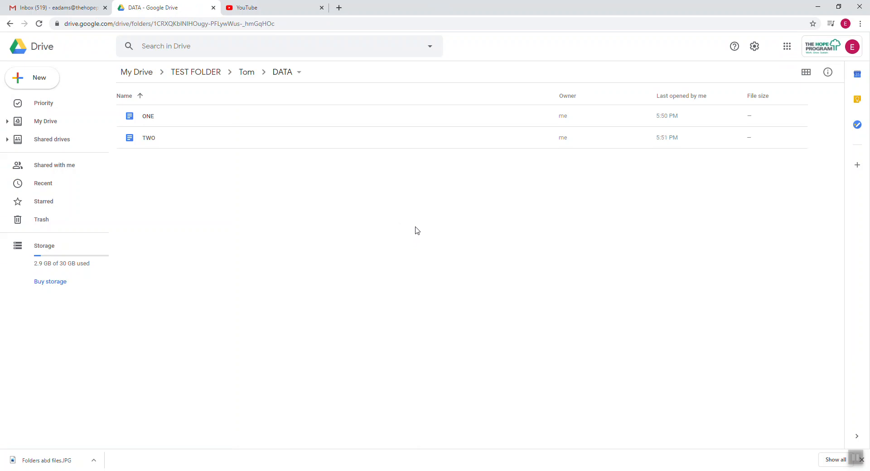
Open DATA to confirm it holds ONE and TWO, and shrink the diagram window to the lower right.
left_click(247, 72)
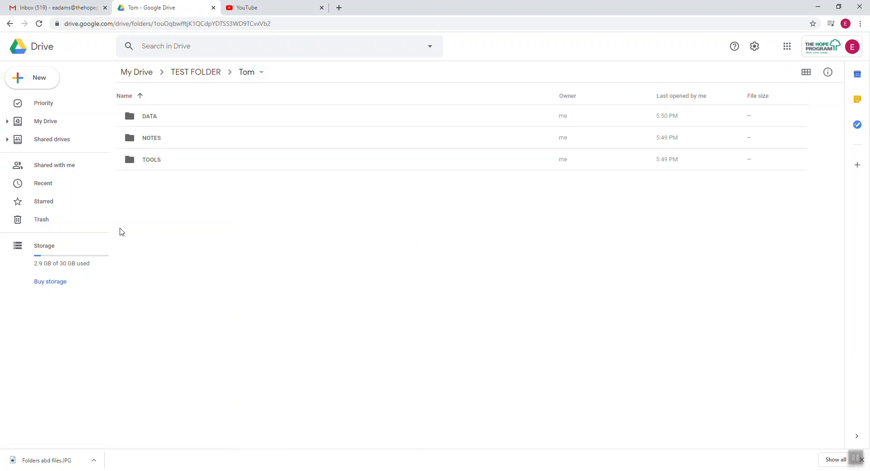
double_click(159, 116)
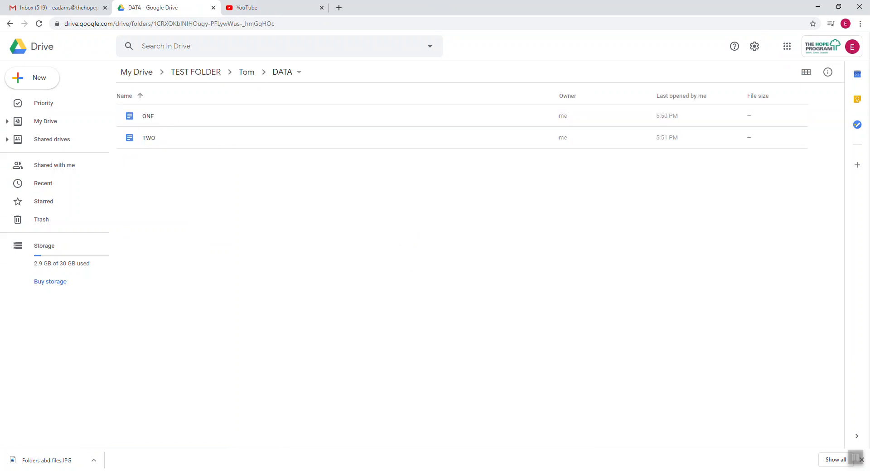
key("alt+Tab")
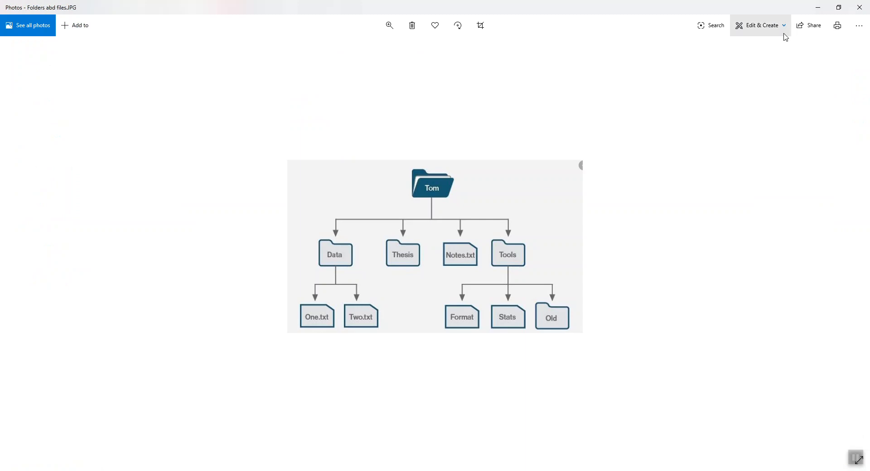
left_click(839, 7)
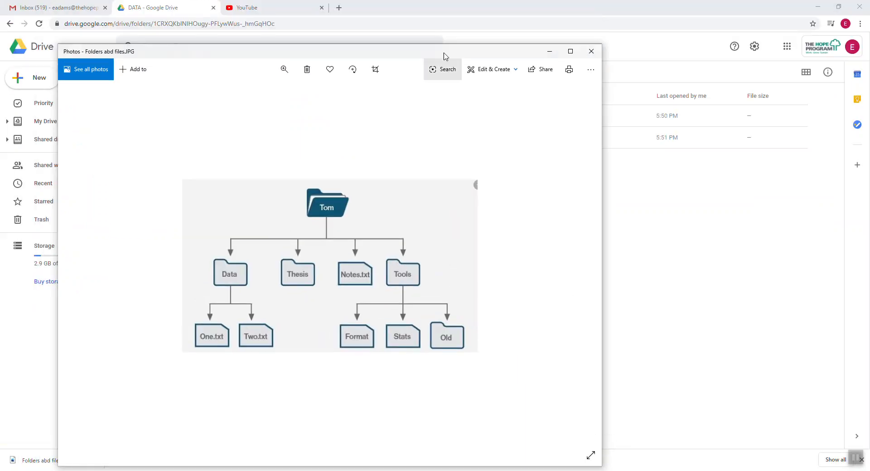
left_click_drag(400, 52, 528, 23)
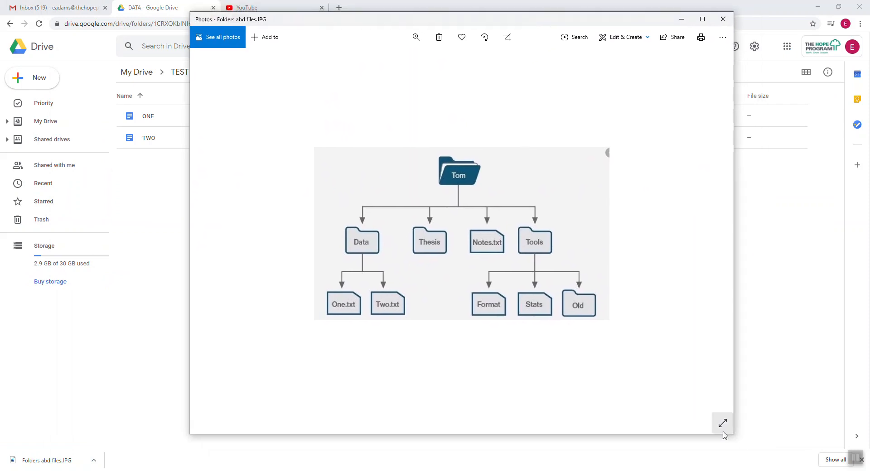
left_click_drag(733, 435, 559, 317)
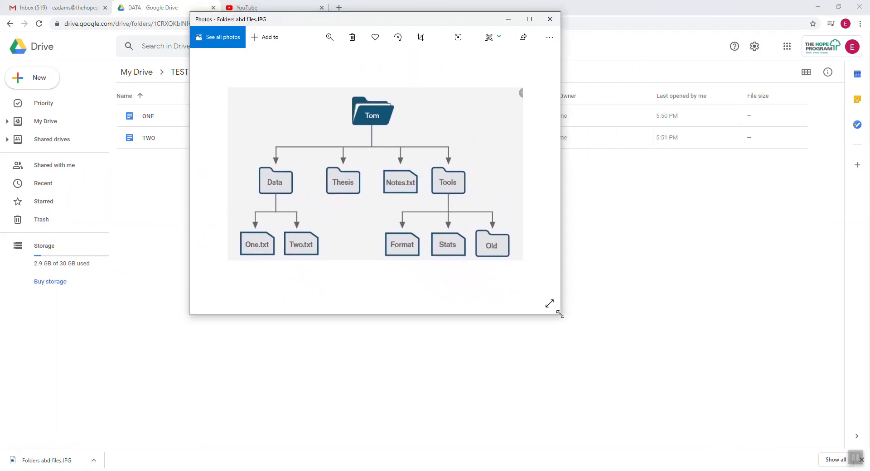
left_click_drag(447, 24, 689, 150)
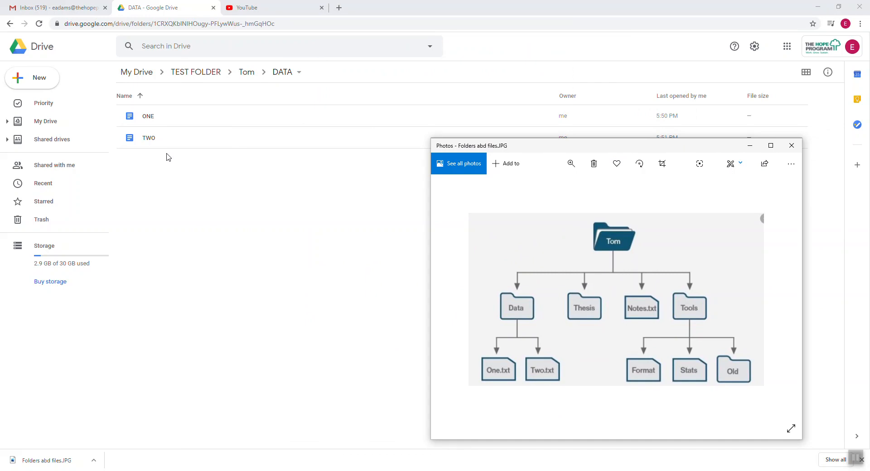
Return to the Tom folder, bring the diagram forward, and select the NOTES folder.
left_click(247, 73)
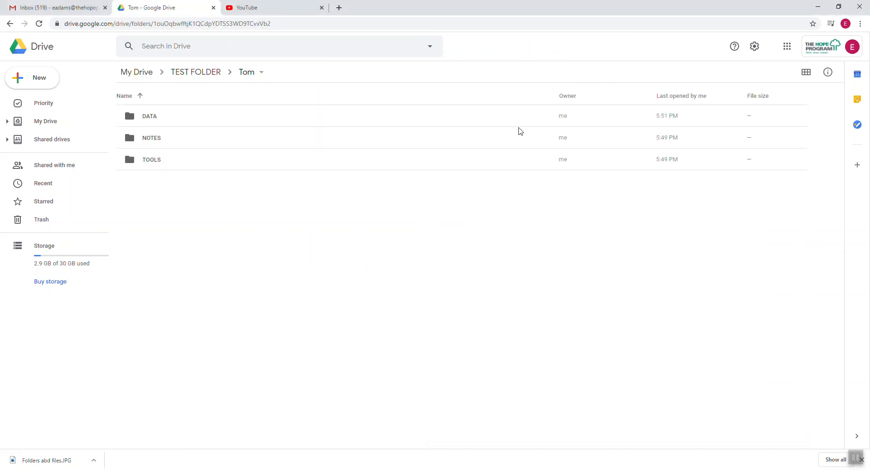
key("alt+Tab")
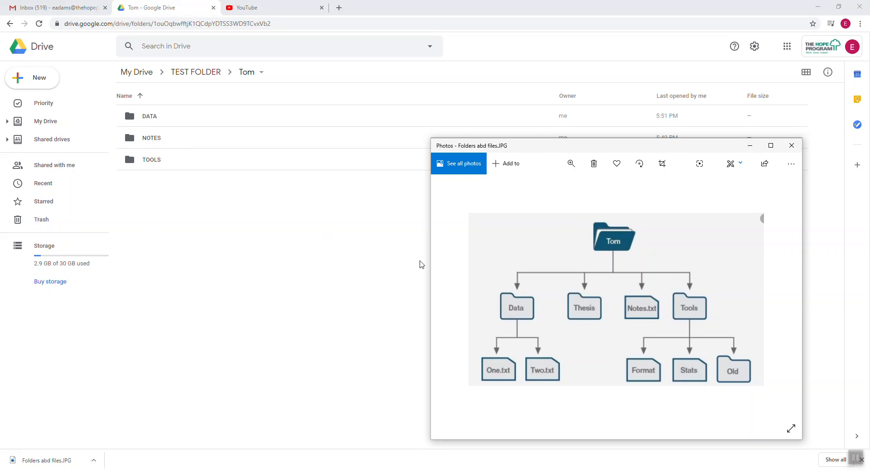
left_click(161, 142)
right_click(162, 142)
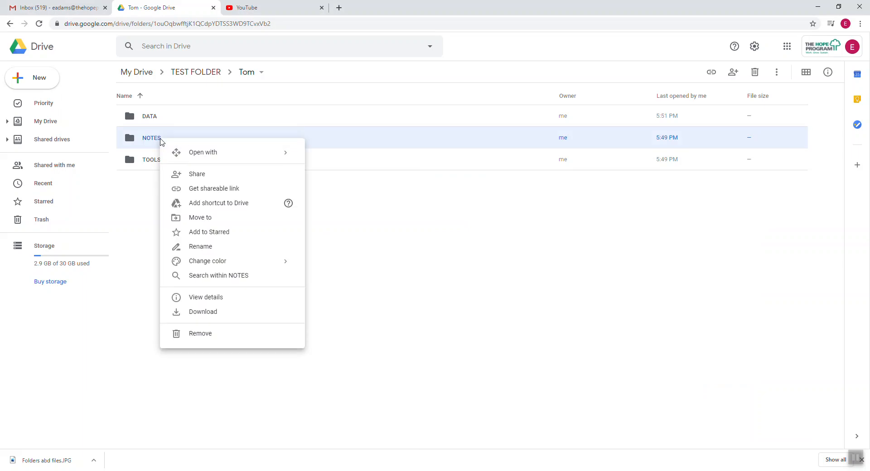
left_click(215, 333)
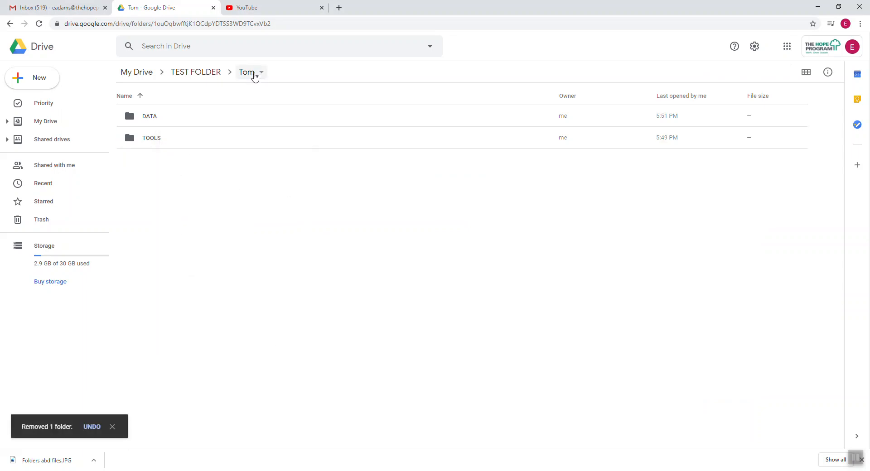
right_click(218, 184)
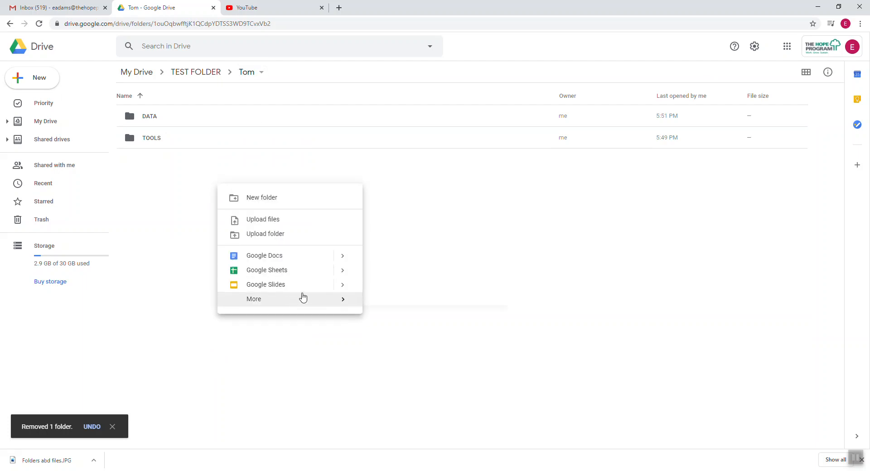
left_click(301, 257)
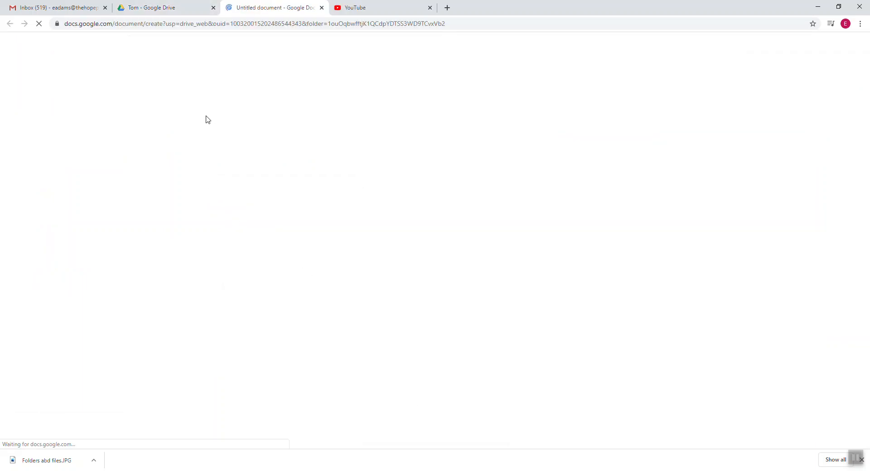
left_click(66, 42)
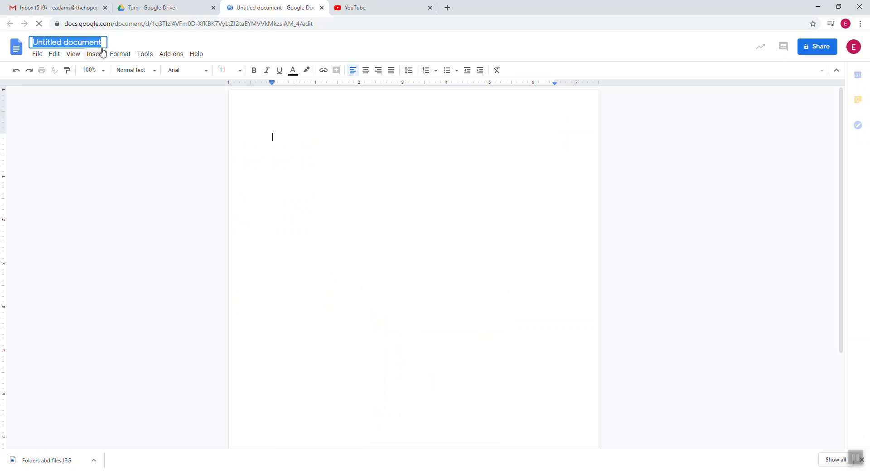
type("NOTES")
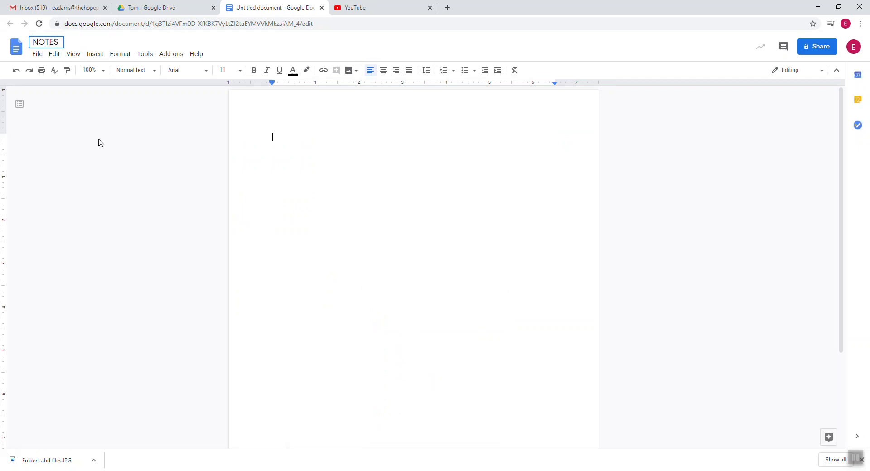
key("Return")
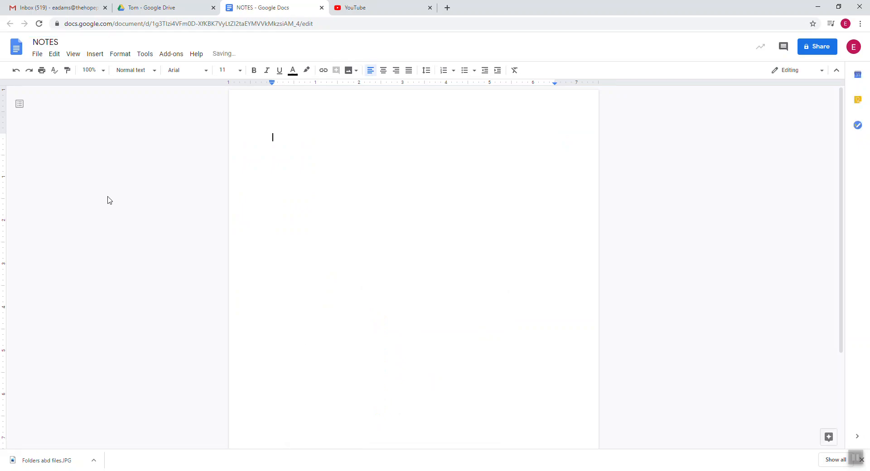
left_click(321, 7)
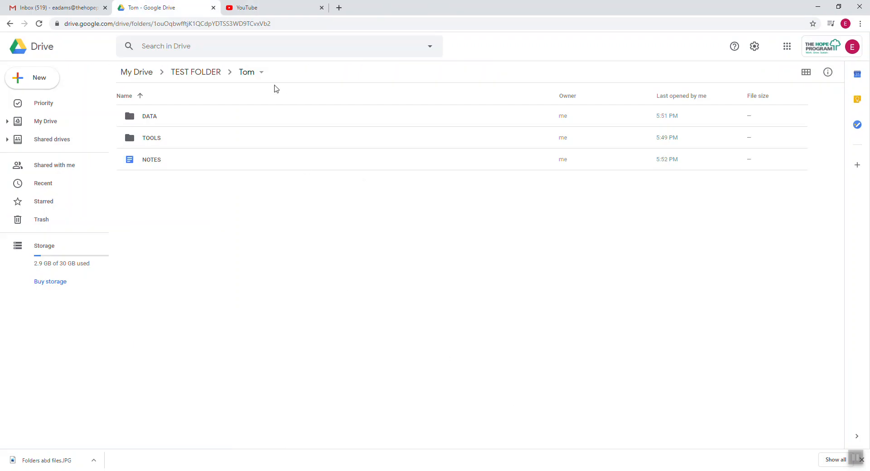
Create a new Google Docs document in DATA titled NOTES and close it.
double_click(159, 119)
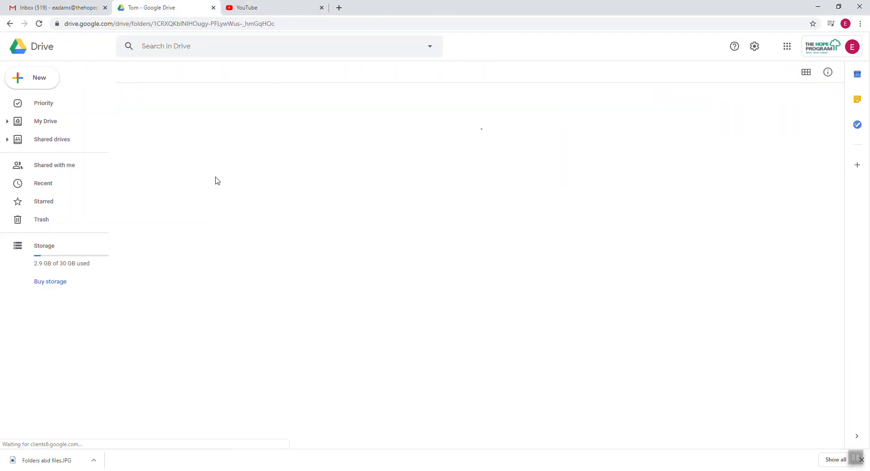
right_click(194, 196)
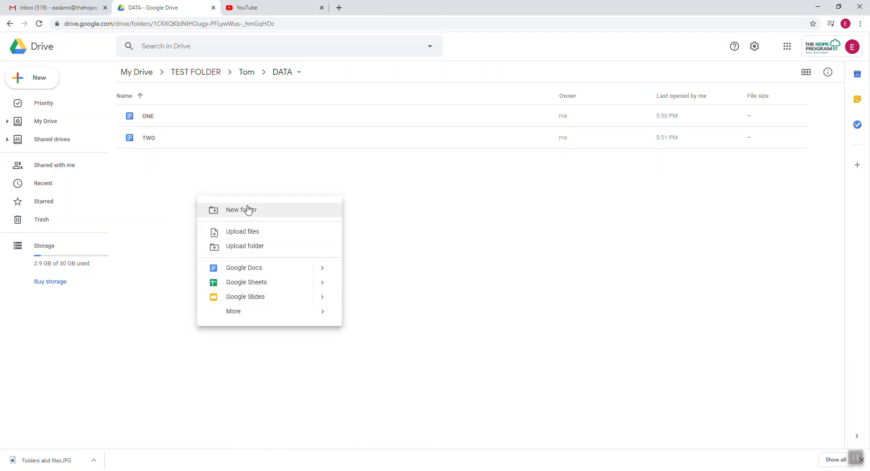
left_click(273, 270)
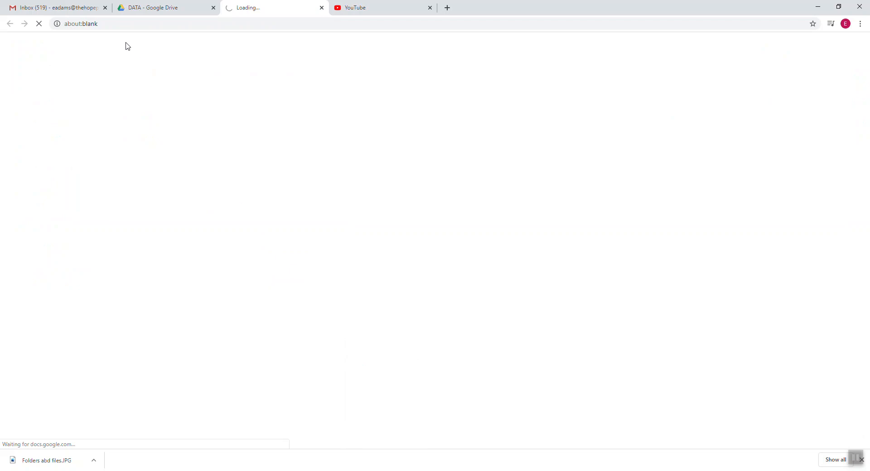
left_click(74, 41)
type("NOTES")
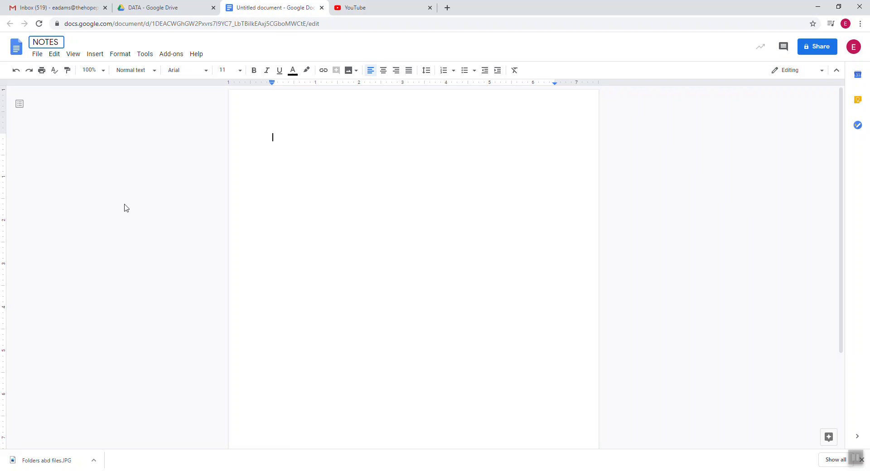
key("Return")
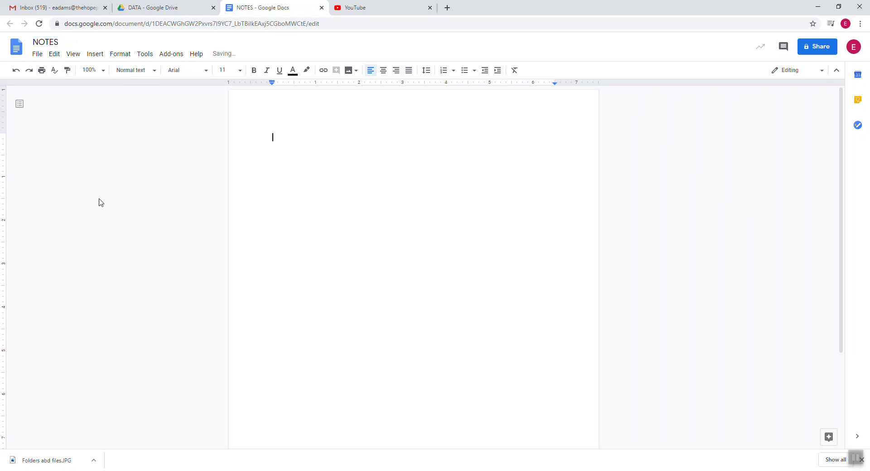
left_click(321, 8)
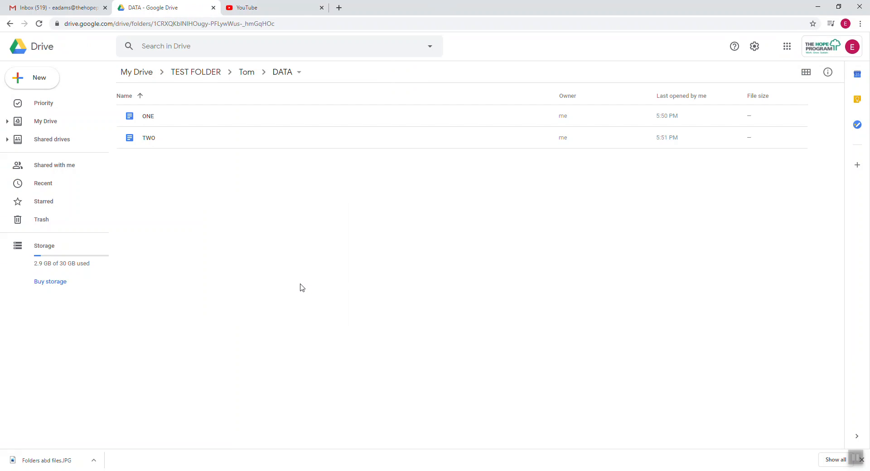
Reopen DATA from Tom to confirm NOTES is there, then return to Tom and show the diagram.
left_click(245, 73)
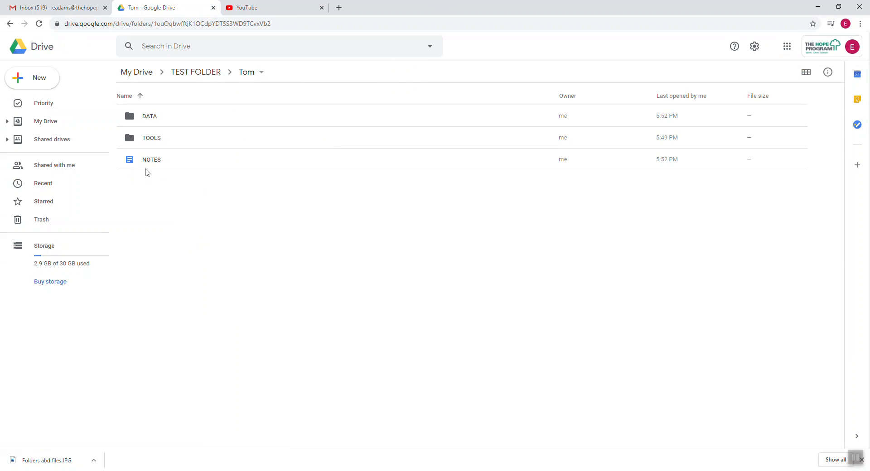
left_click(151, 117)
double_click(151, 117)
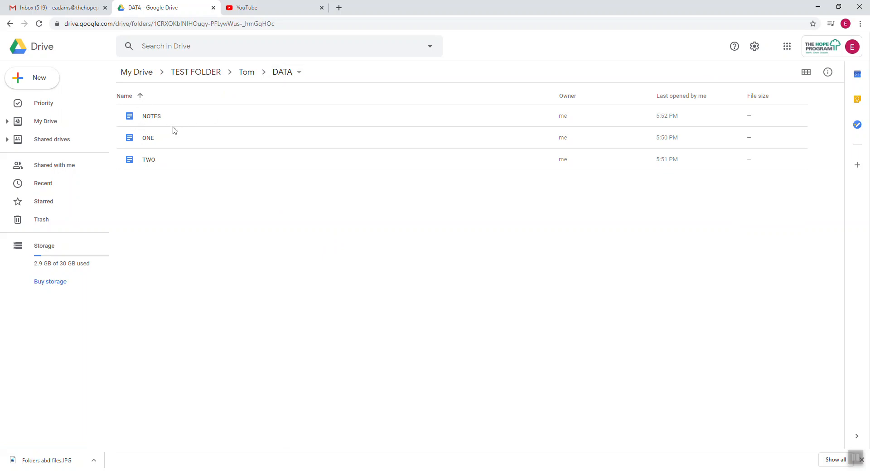
left_click(248, 72)
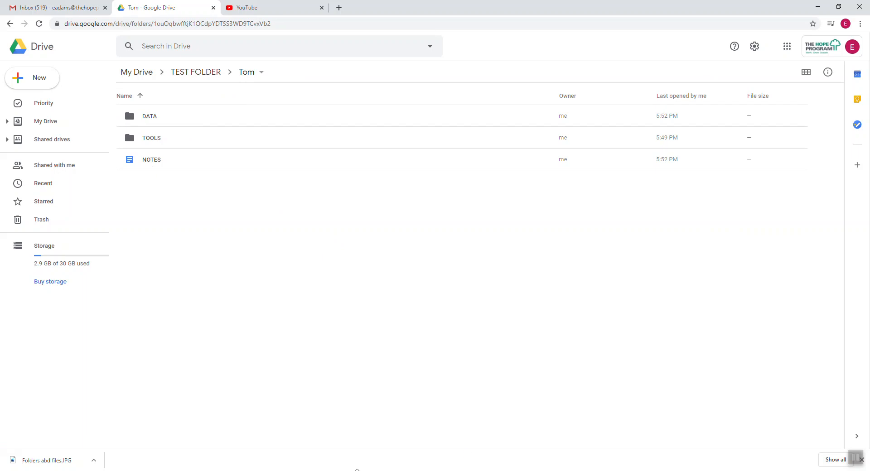
left_click(365, 470)
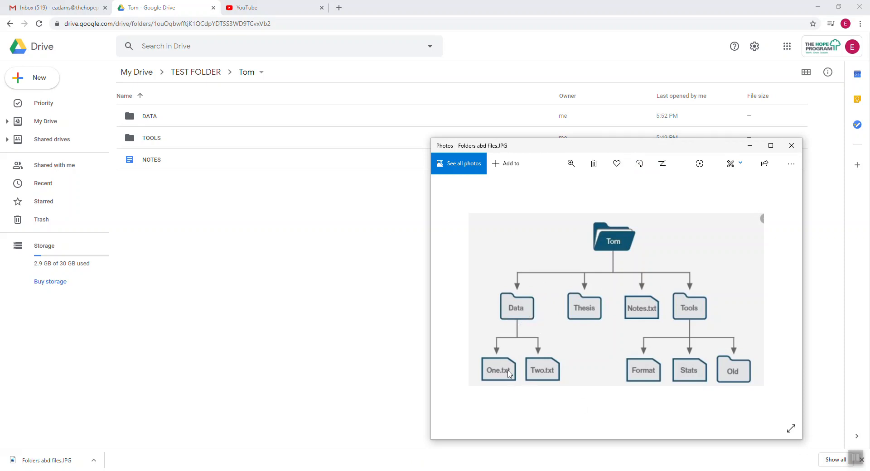
left_click(346, 270)
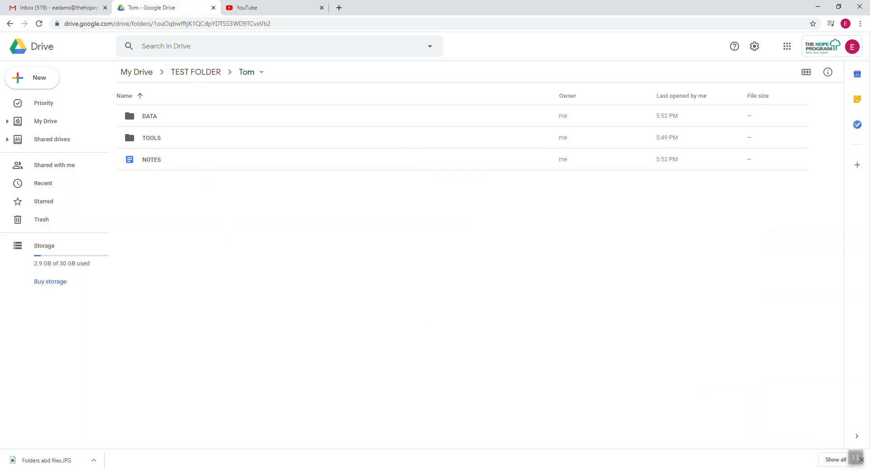
left_click(312, 470)
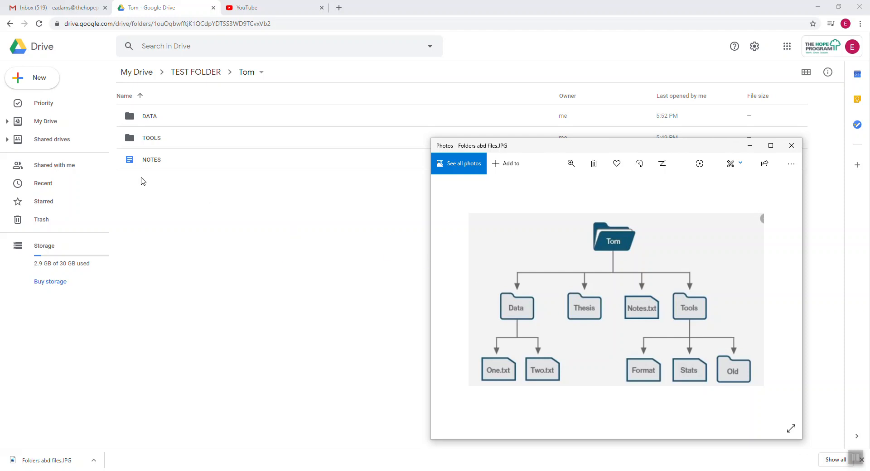
Minimize the diagram and navigate from TEST FOLDER through Tom into DATA.
left_click(179, 322)
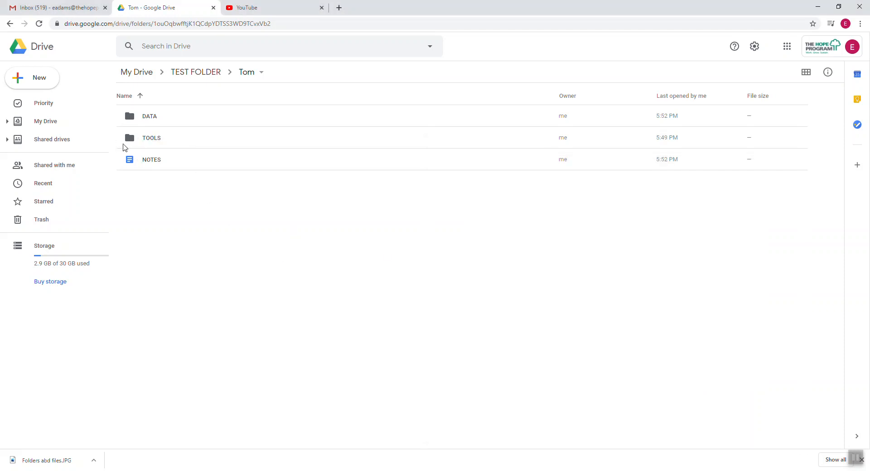
left_click(209, 77)
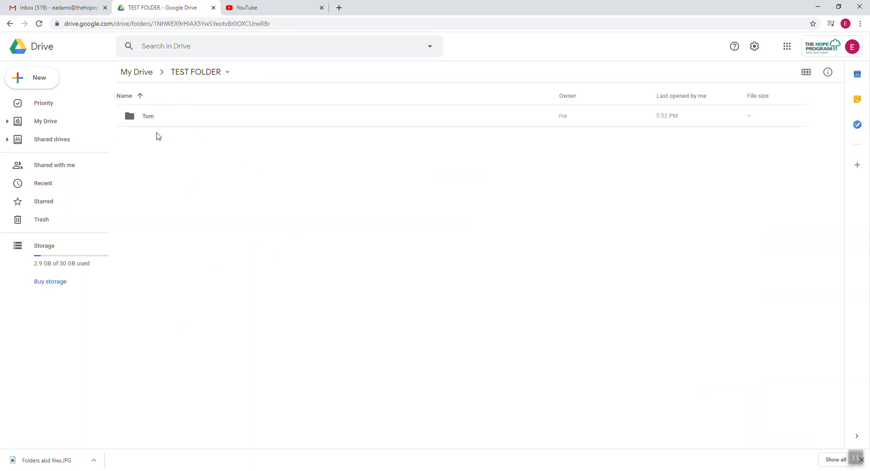
double_click(148, 119)
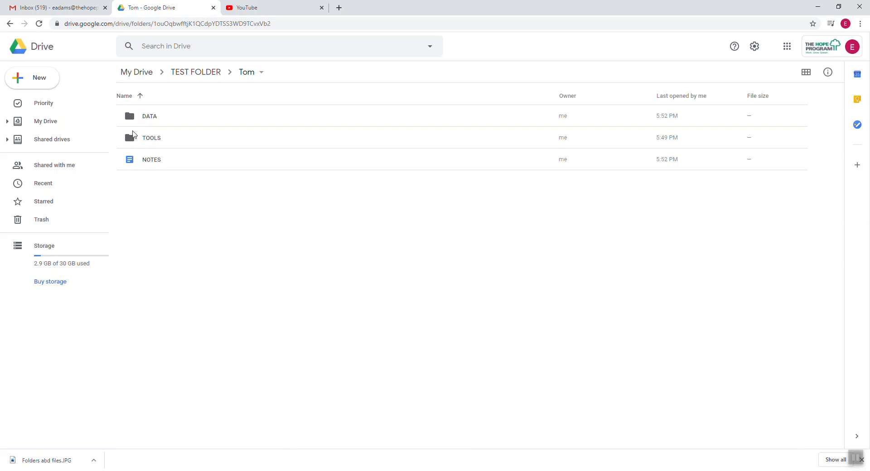
double_click(154, 118)
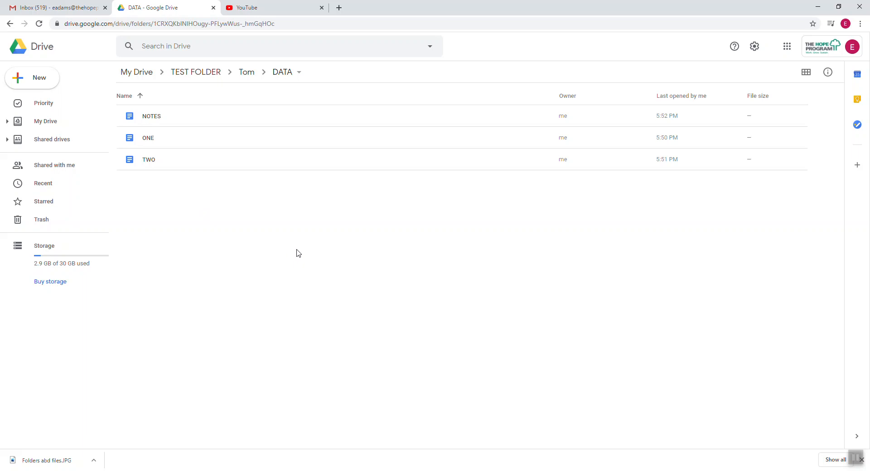
Create a new folder named OLD FOLDER inside DATA, then clear the selection.
left_click(39, 81)
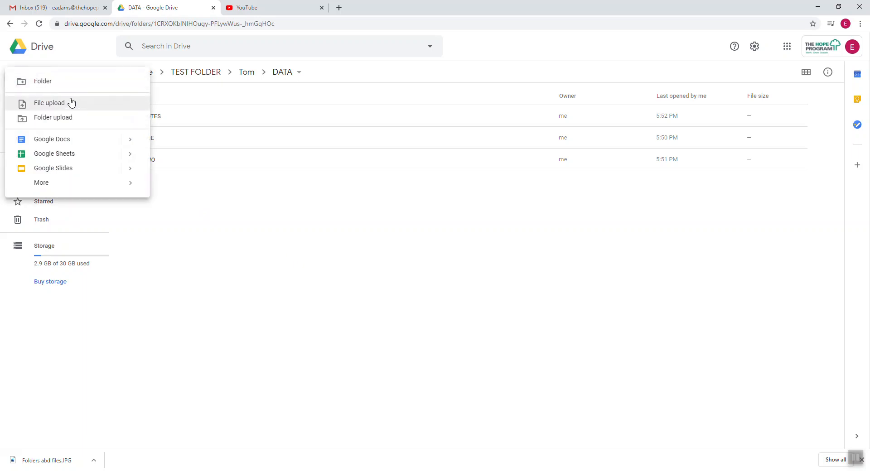
left_click(50, 84)
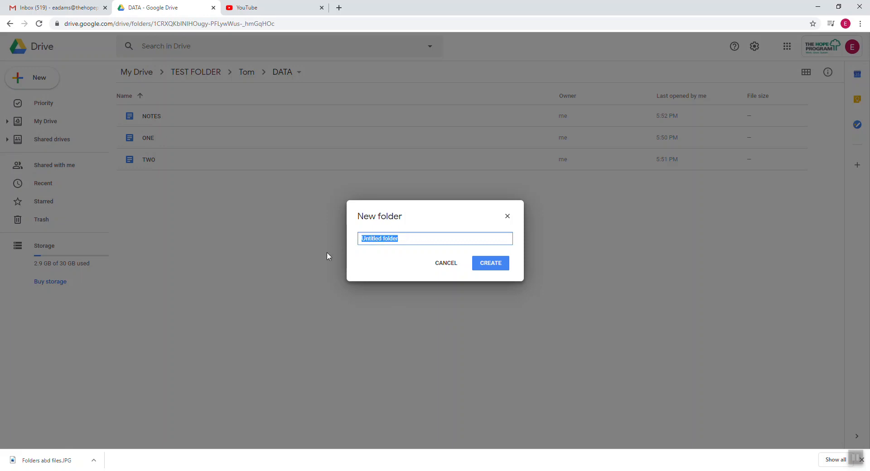
type("oLD=")
key("BackSpace")
key("BackSpace")
key("BackSpace")
key("BackSpace")
type("OLD FOLDER")
left_click(491, 265)
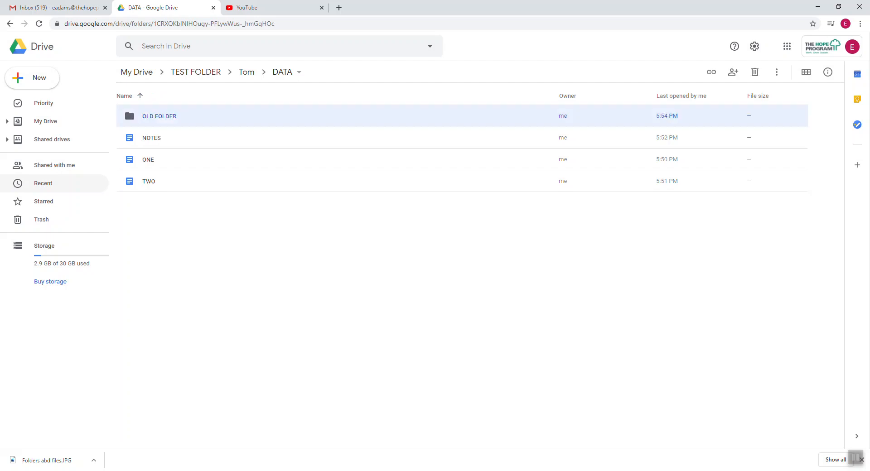
left_click(210, 273)
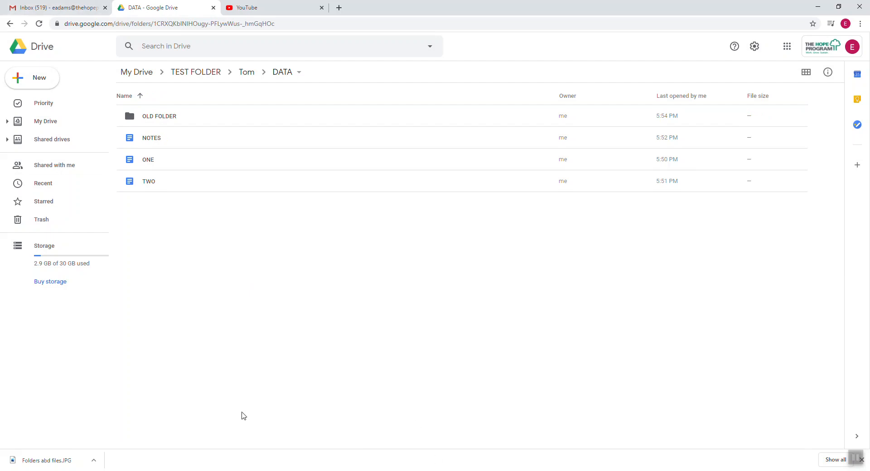
key("alt+Tab")
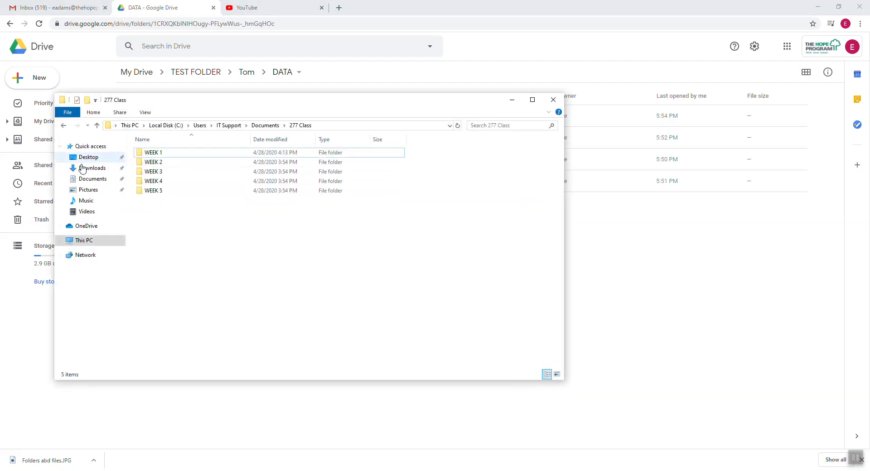
left_click(90, 241)
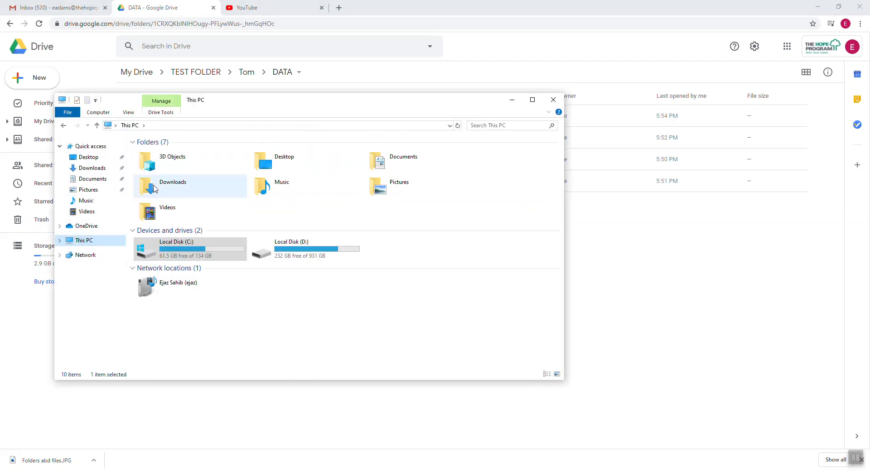
left_click(186, 249)
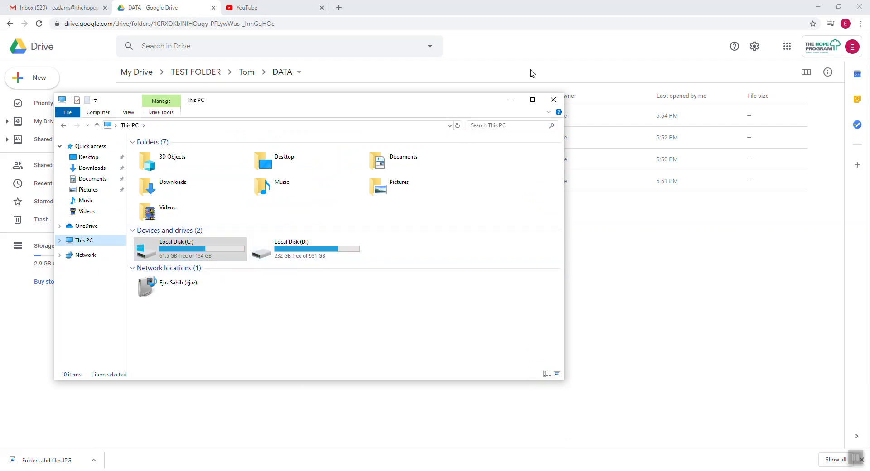
left_click(511, 100)
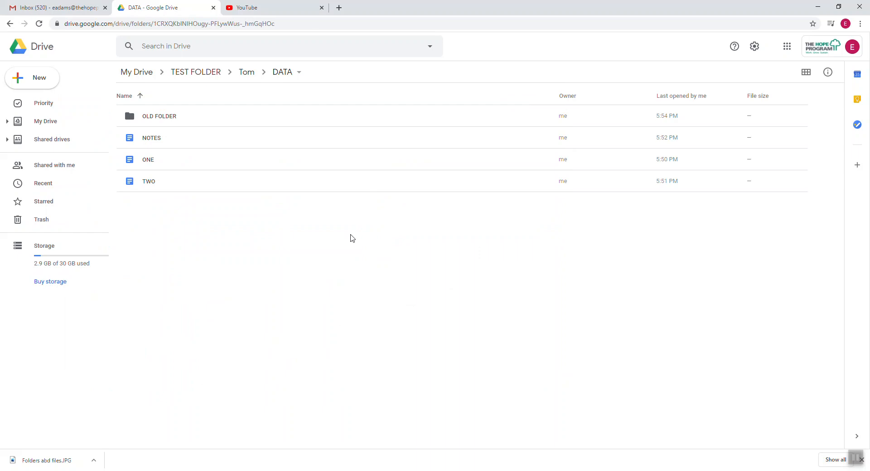
Review the folder-tree diagram, then select the DATA folder's URL in the address bar.
key("alt+Tab")
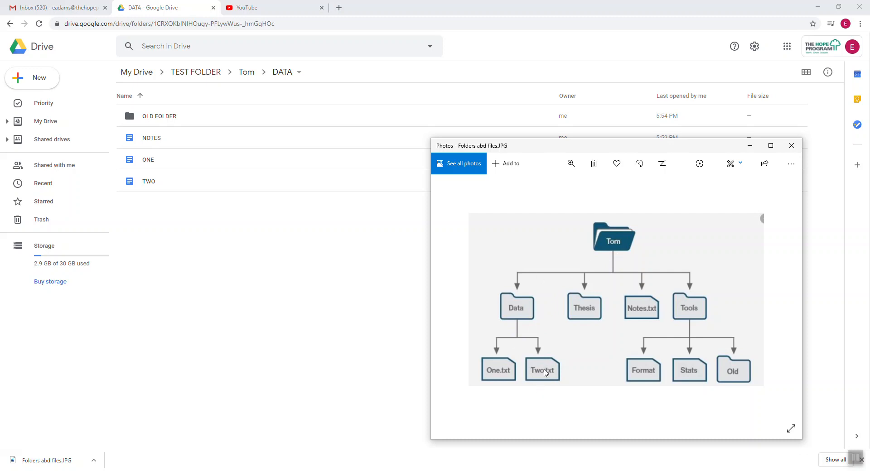
left_click(273, 227)
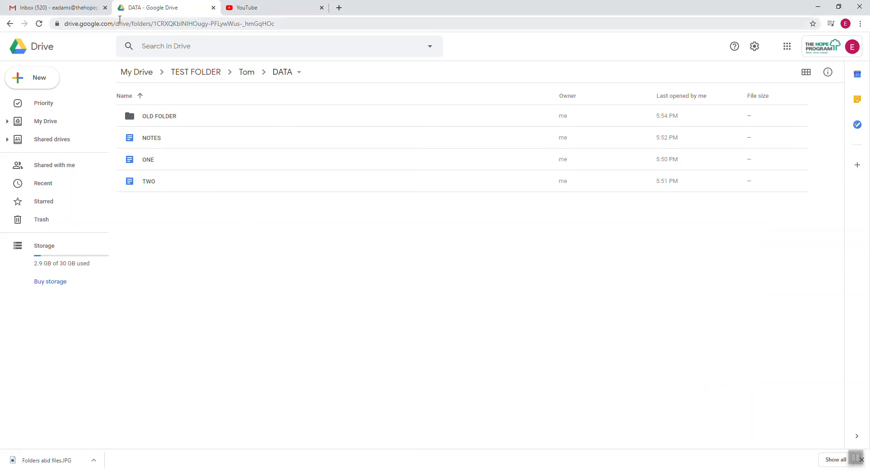
mouse_move(69, 25)
left_mouse_down()
mouse_move(295, 25)
mouse_move(58, 29)
left_mouse_up()
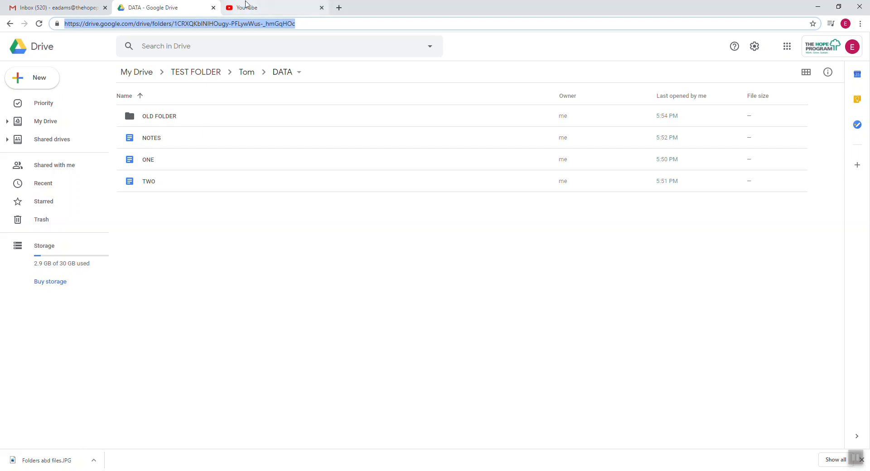
Load the copied DATA folder URL in a new tab, open OLD FOLDER to confirm it's empty, then go back.
right_click(258, 26)
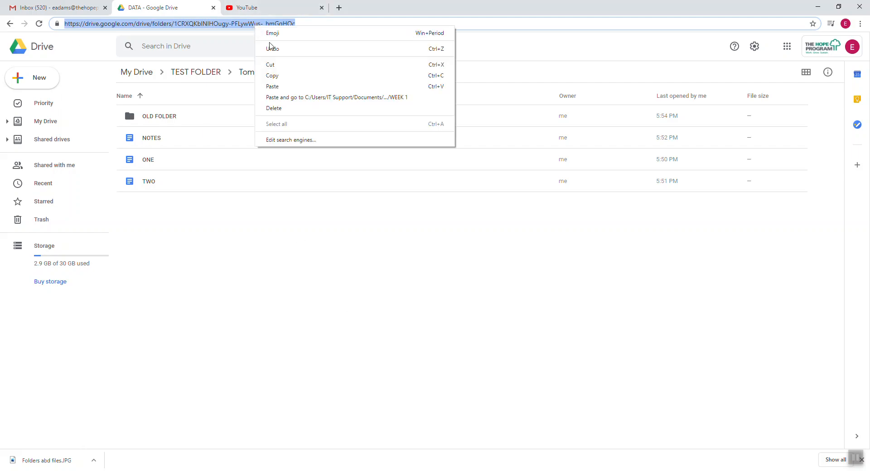
left_click(288, 75)
left_click(339, 7)
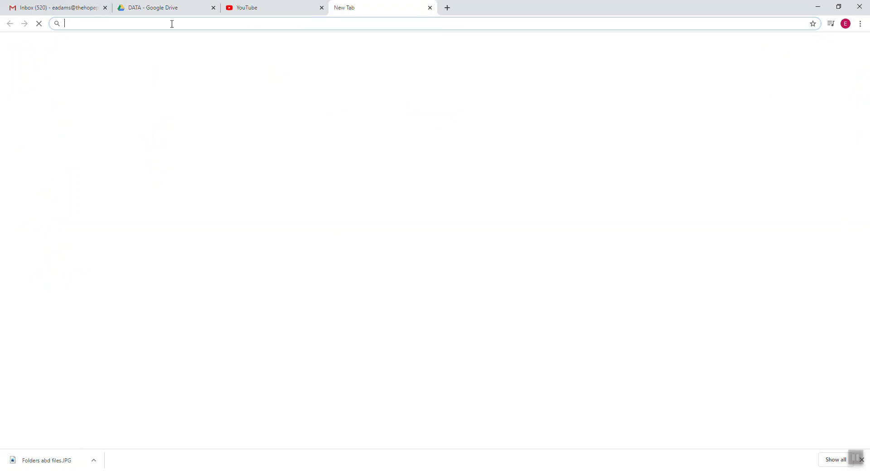
right_click(132, 25)
left_click(153, 86)
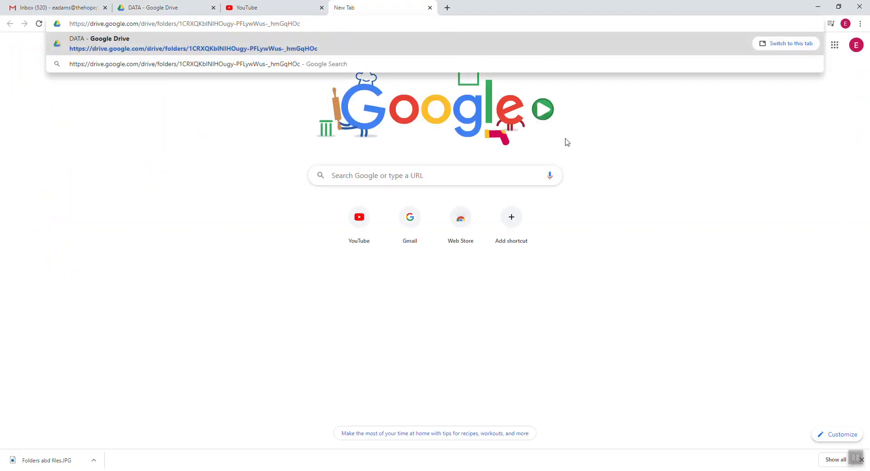
key("Return")
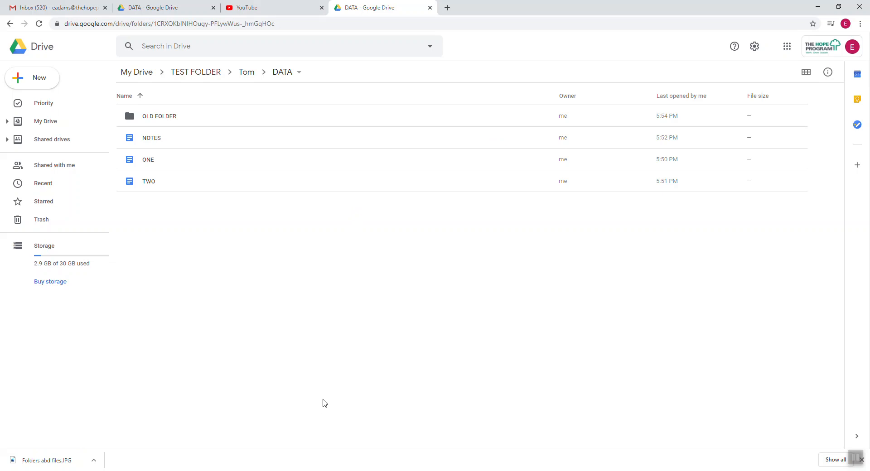
double_click(171, 119)
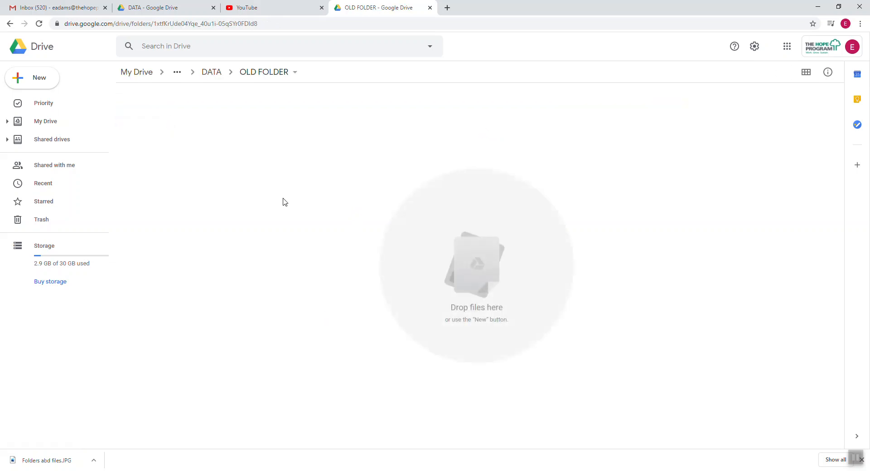
key("alt+Left")
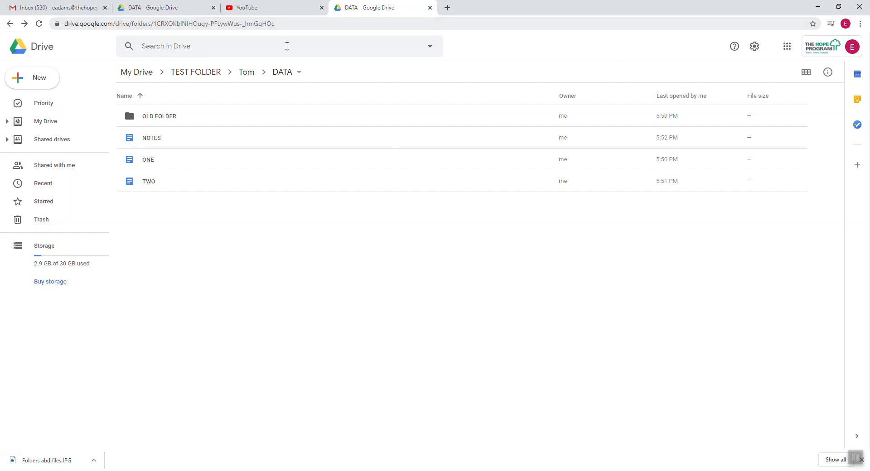
left_click_drag(275, 24, 64, 24)
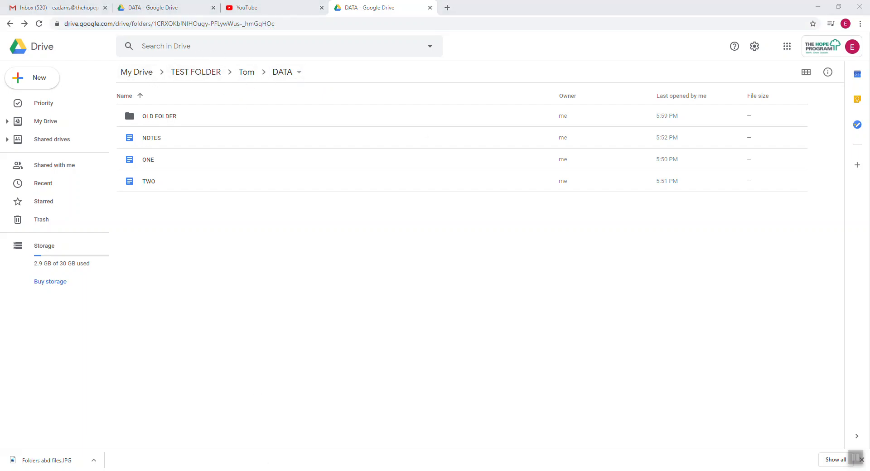
Compare the diagram with Drive, return to Chrome, and show the hidden system-tray icons.
left_click(399, 470)
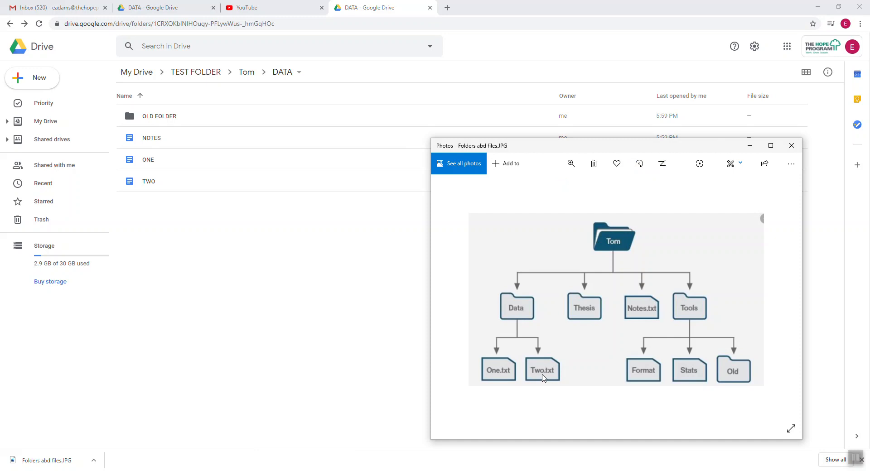
left_click(376, 348)
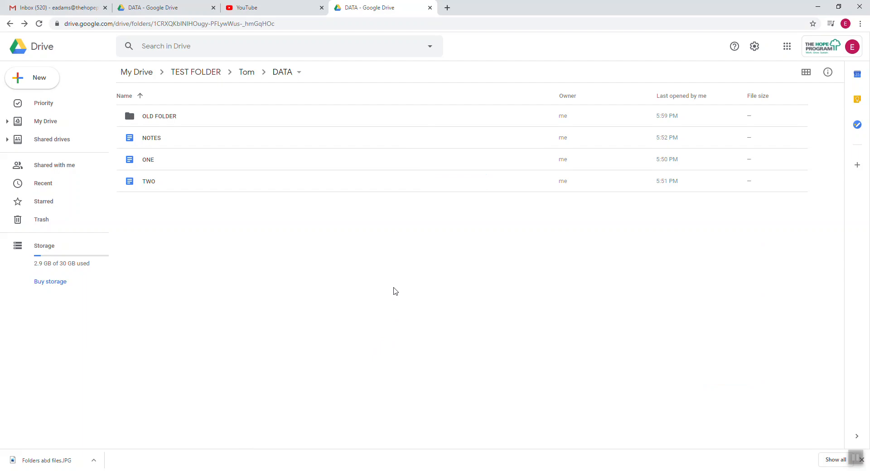
left_click(779, 470)
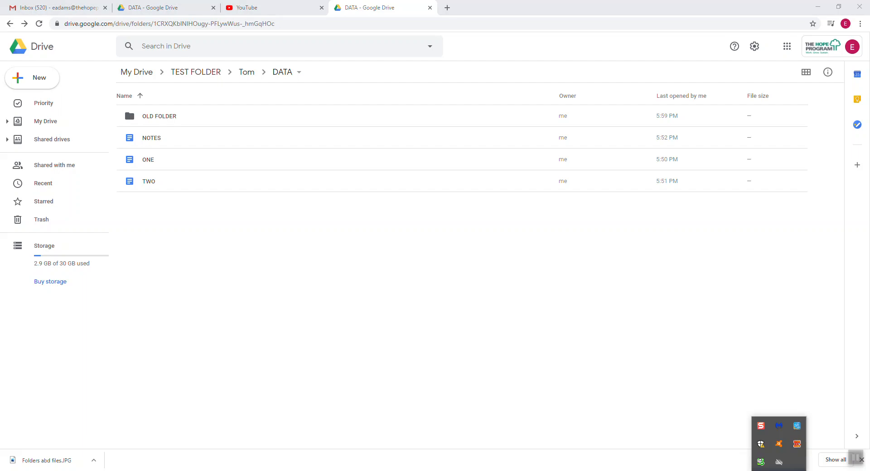